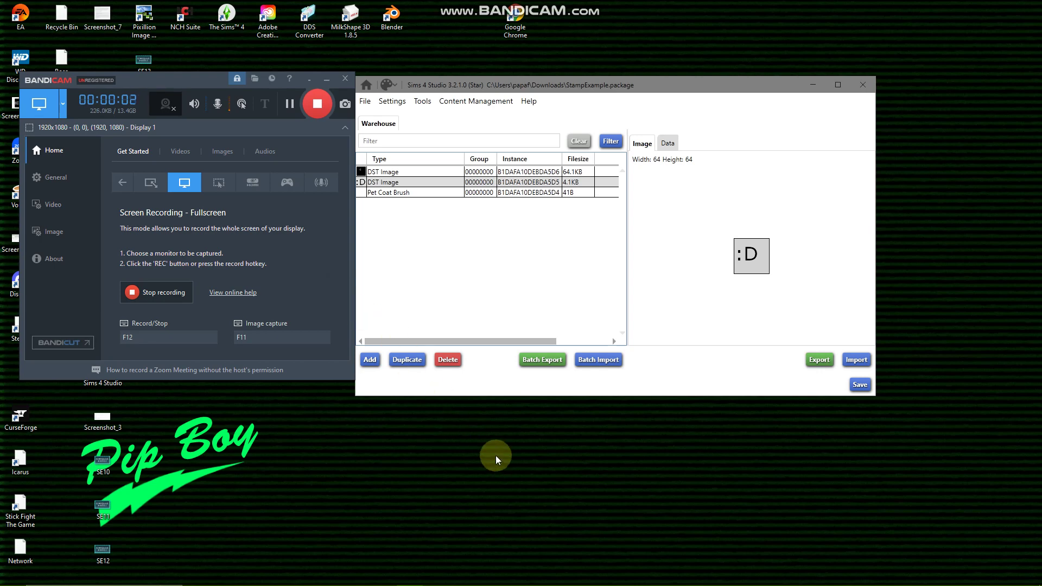
left_click(325, 82)
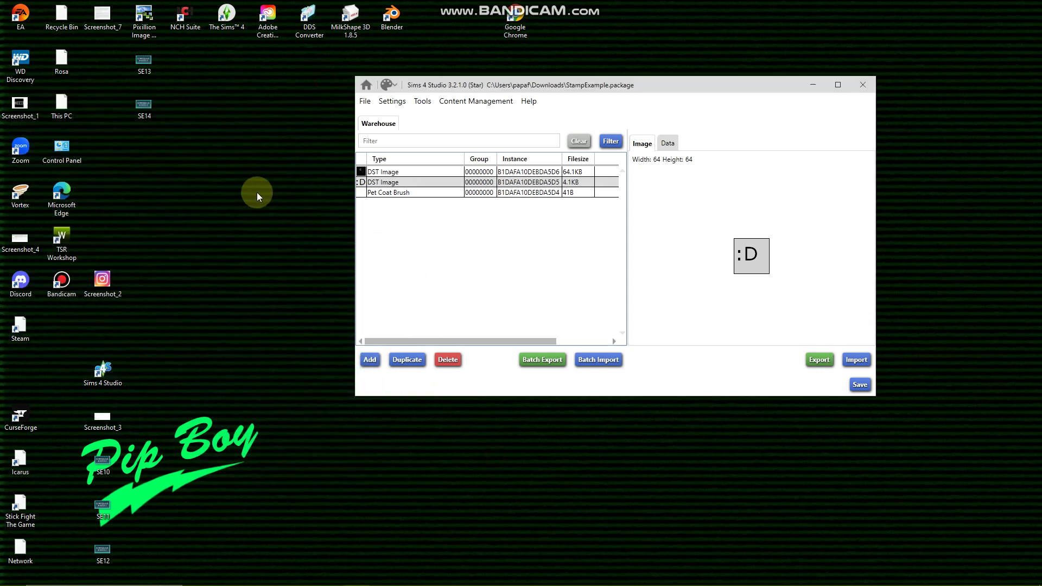
mouse_move(637, 86)
left_mouse_down()
mouse_move(727, 80)
mouse_move(540, 106)
mouse_move(800, 67)
mouse_move(630, 96)
left_mouse_up()
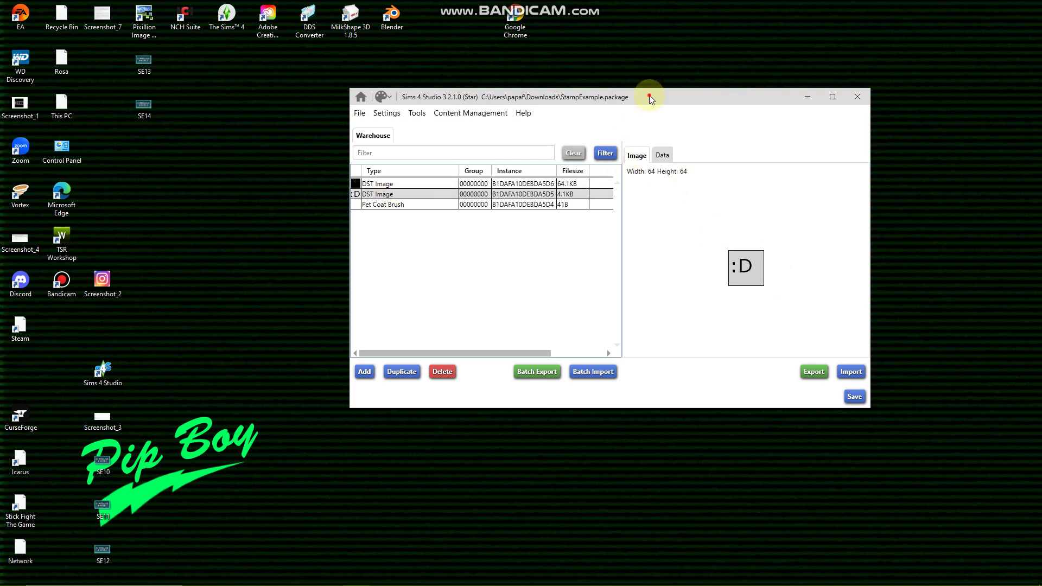
left_click_drag(651, 98, 569, 112)
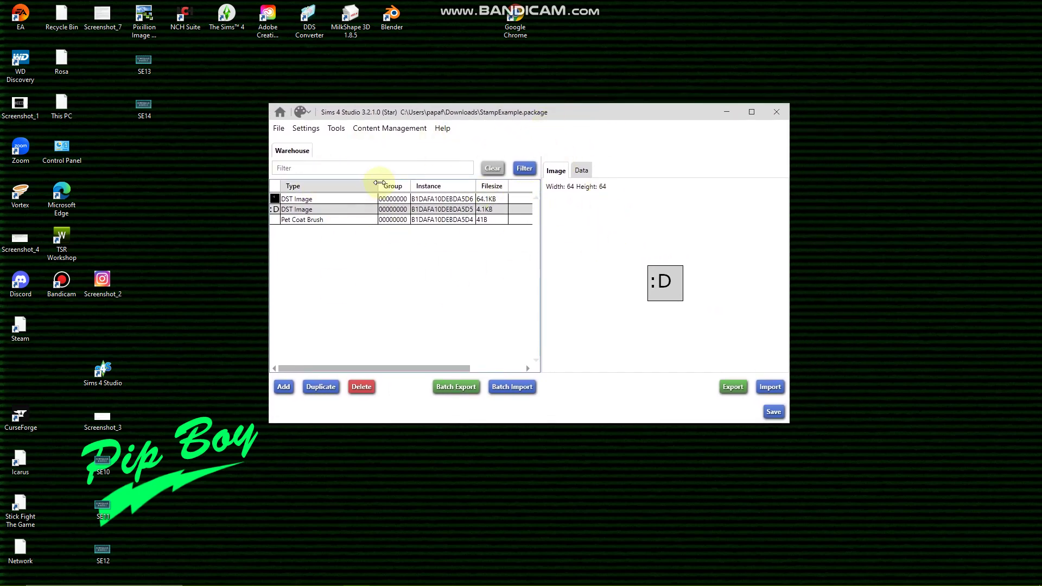
left_click_drag(564, 112, 502, 99)
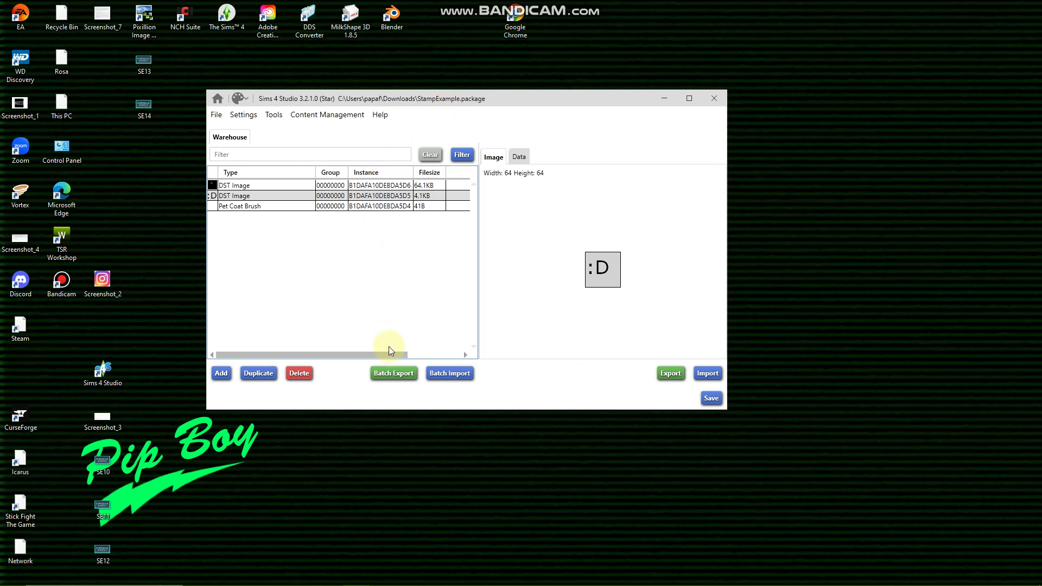
Examine the two DST Image resources and the Pet Coat Brush resource in the StampExample package
left_click(286, 187)
left_click(285, 195)
left_click(282, 207)
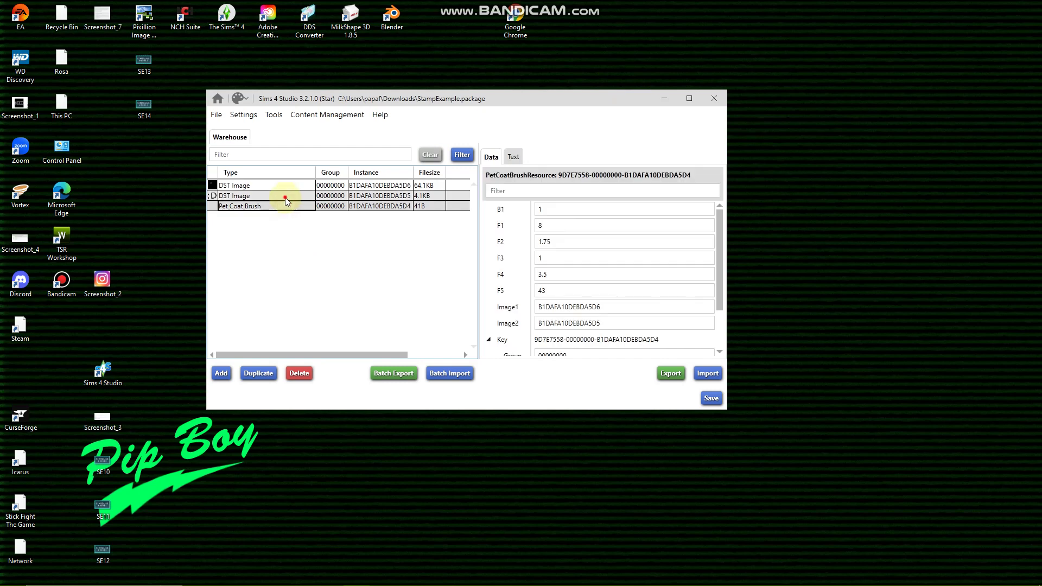
left_click(285, 195)
left_click(284, 185)
left_click(285, 207)
left_click(286, 194)
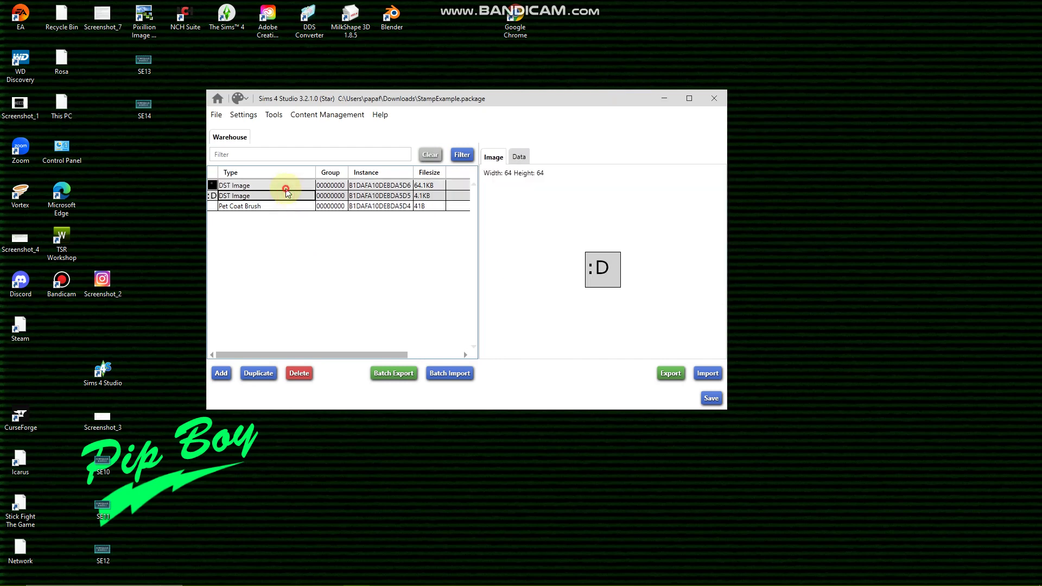
left_click(286, 186)
left_click(285, 195)
left_click(285, 205)
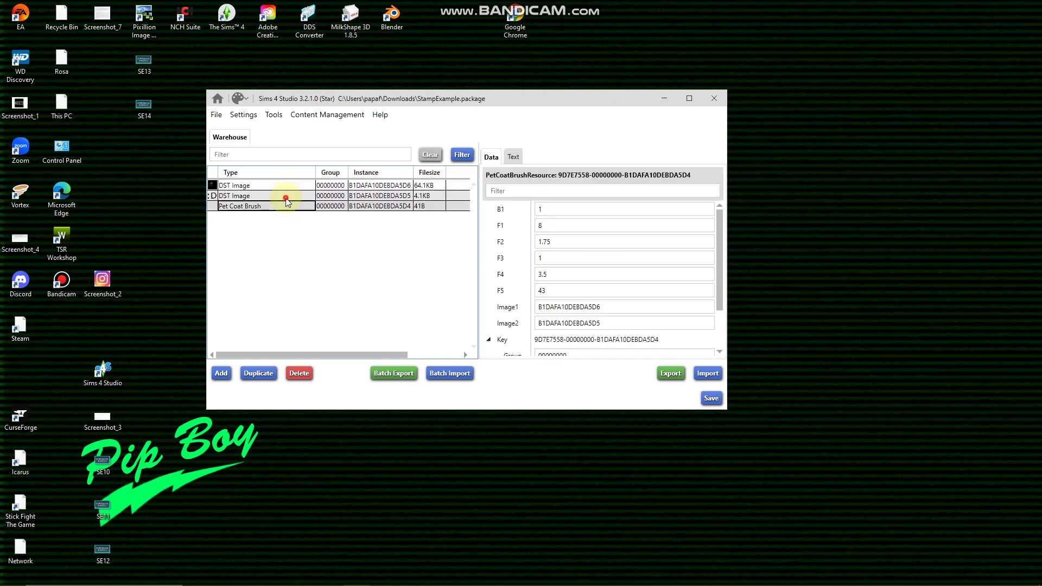
left_click(285, 186)
left_click(284, 205)
left_click(282, 196)
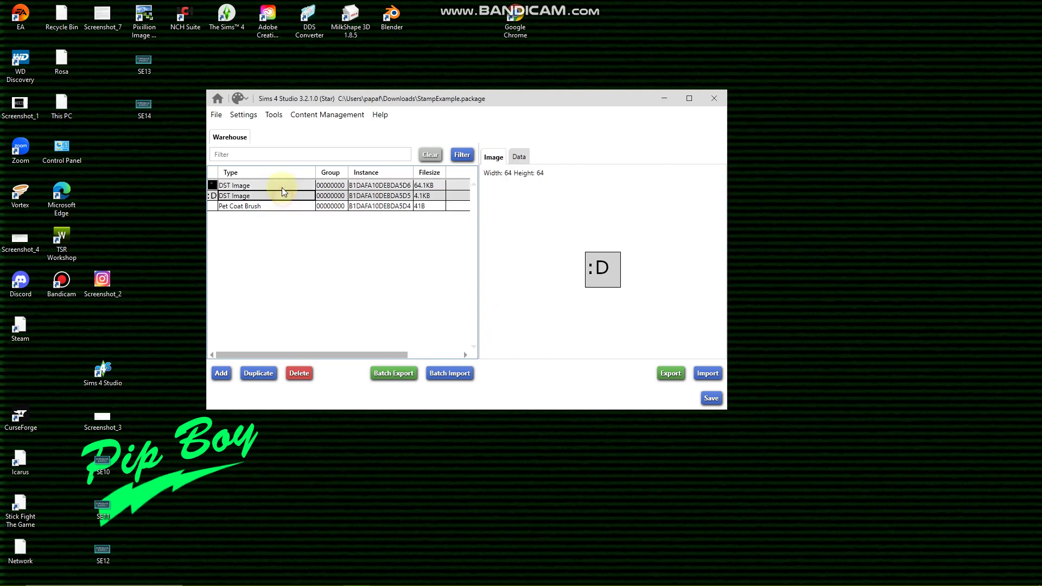
left_click(282, 186)
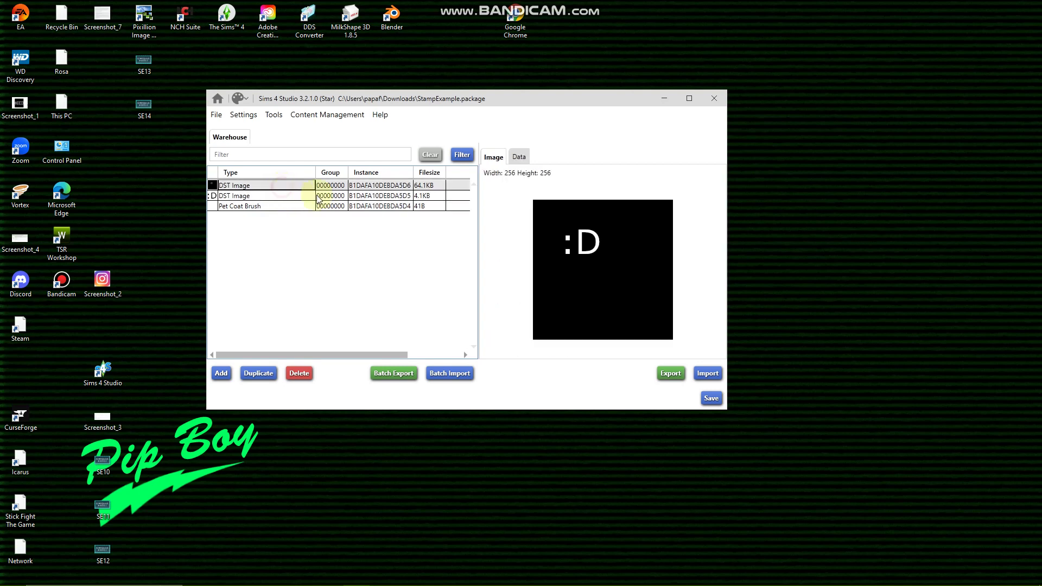
Generate hashes with the Hash Generator from the text "this isc clearlysj sts" and copy the FNV64 value
left_click(274, 115)
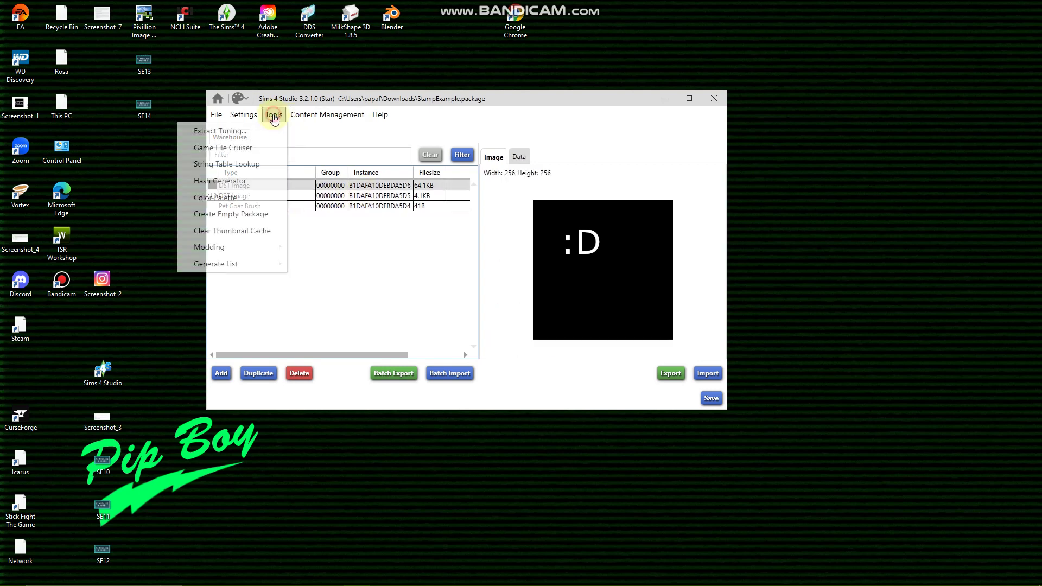
left_click(219, 182)
left_click_drag(493, 191, 658, 129)
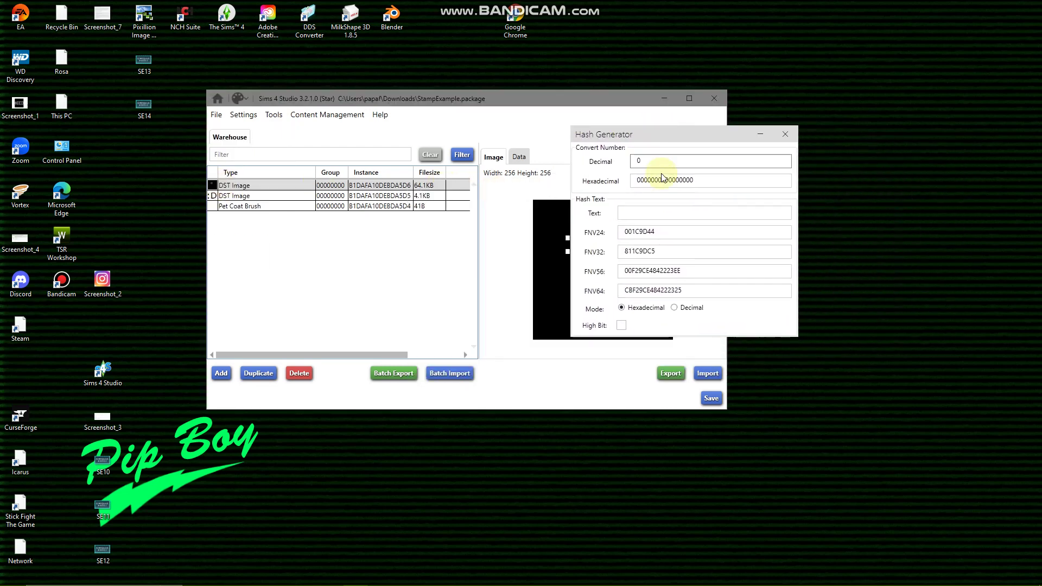
left_click(683, 215)
type("this isc")
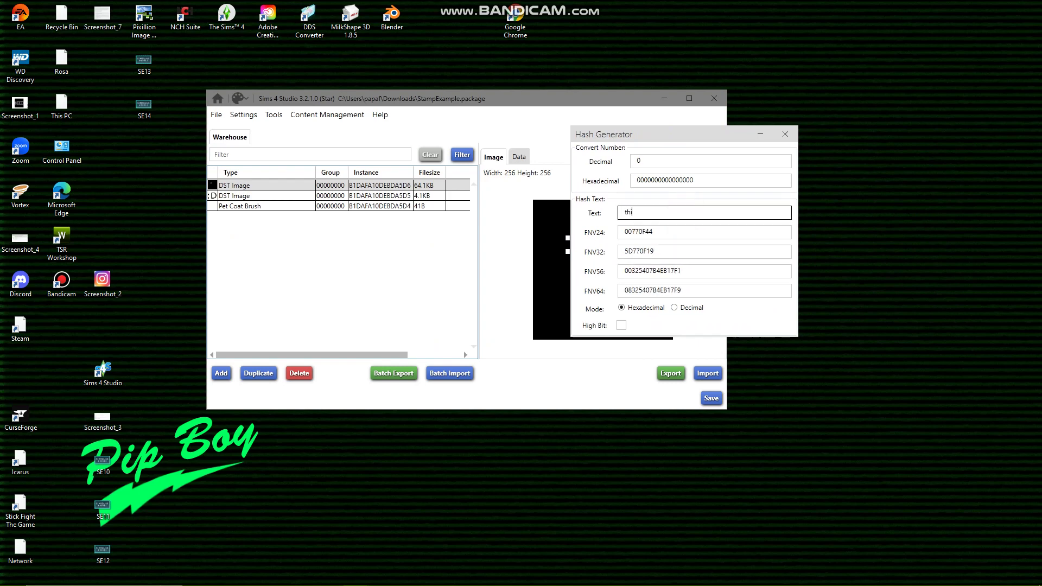
type(" c")
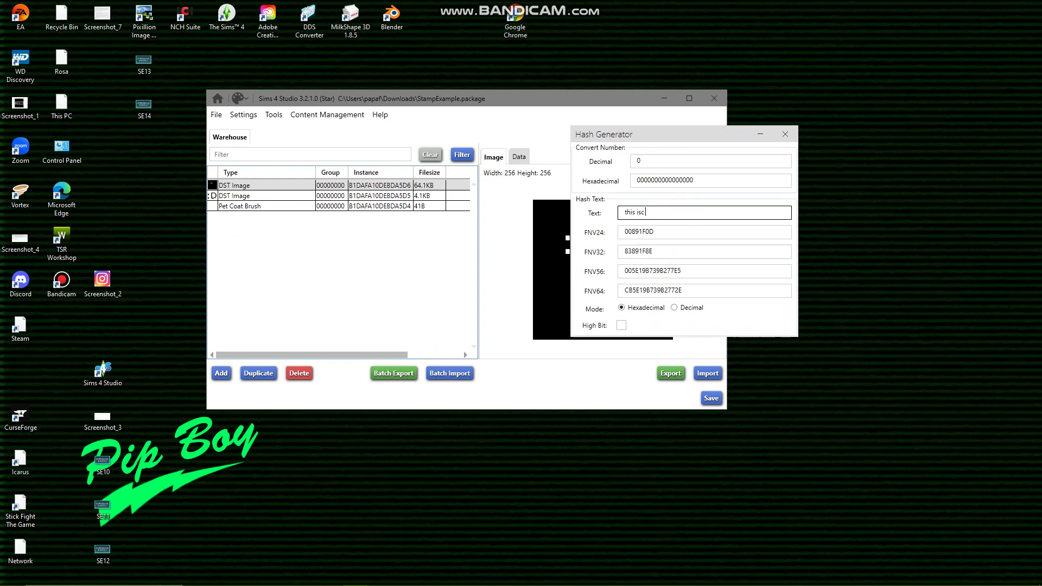
type("learlysj sts")
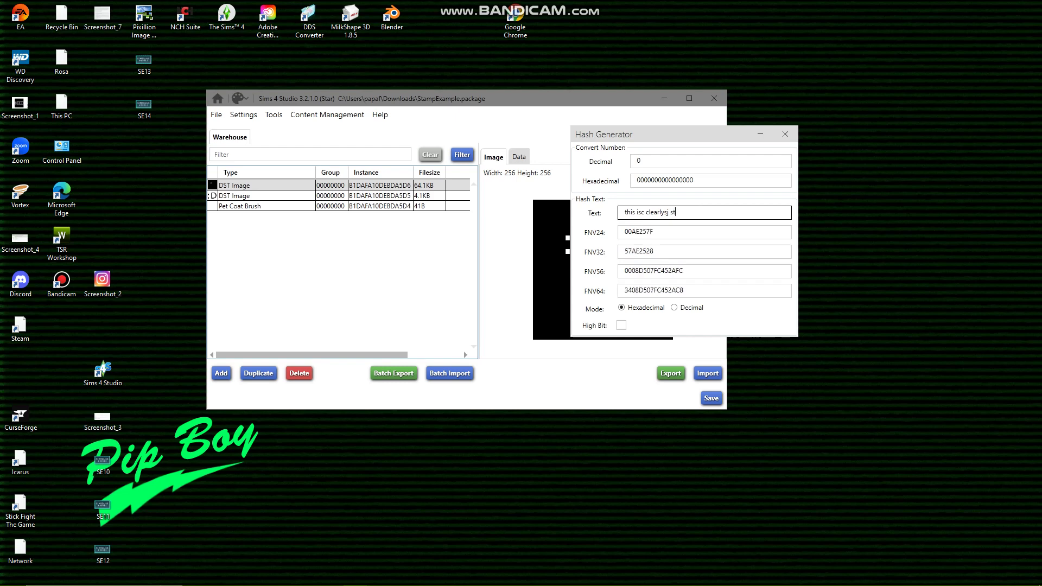
left_click(688, 290)
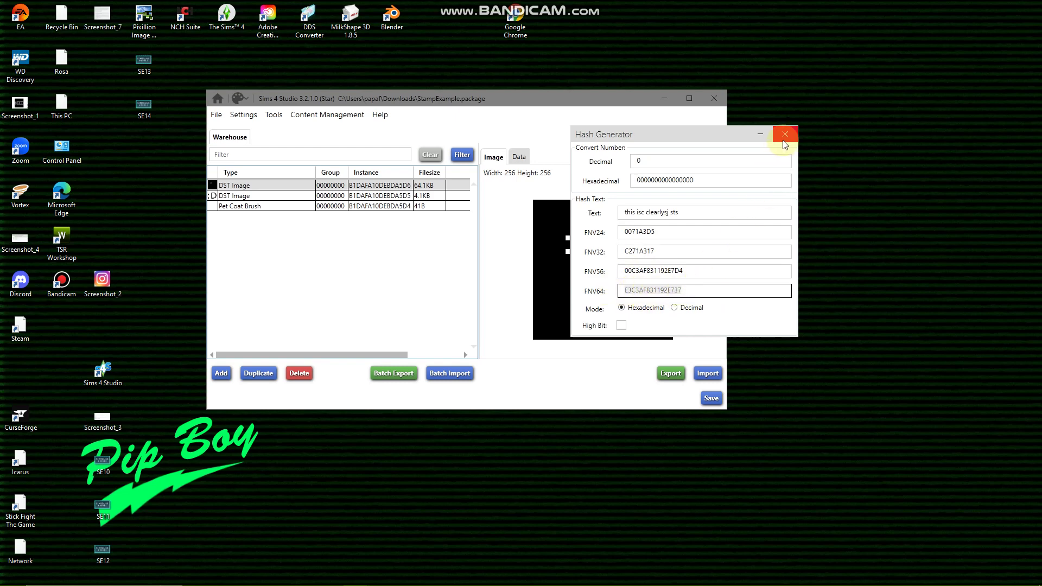
Replace the Pet Coat Brush resource's key instance with the generated FNV64 hash E3C3AF831192E737
left_click(440, 100)
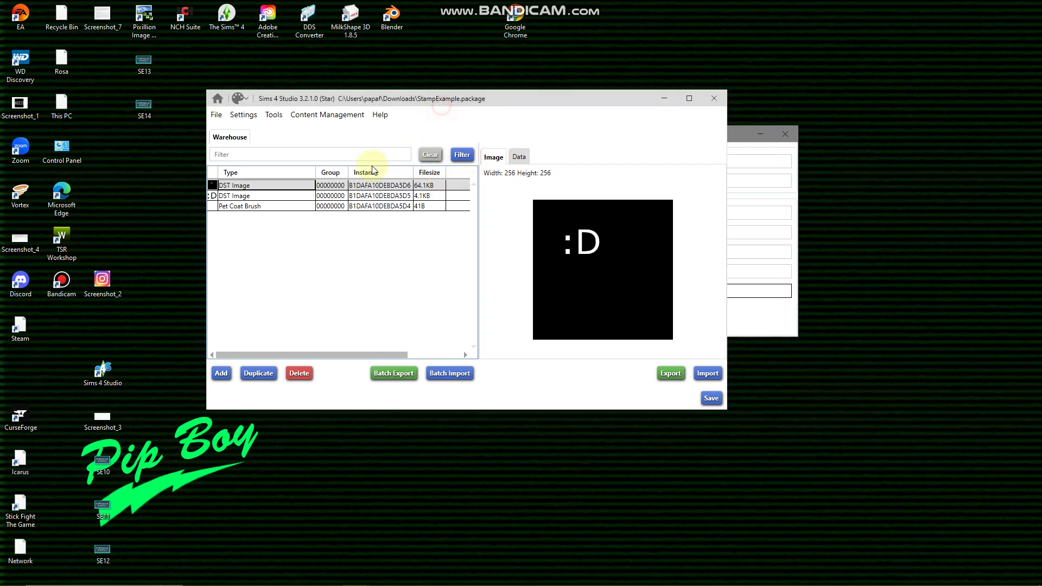
left_click(275, 207)
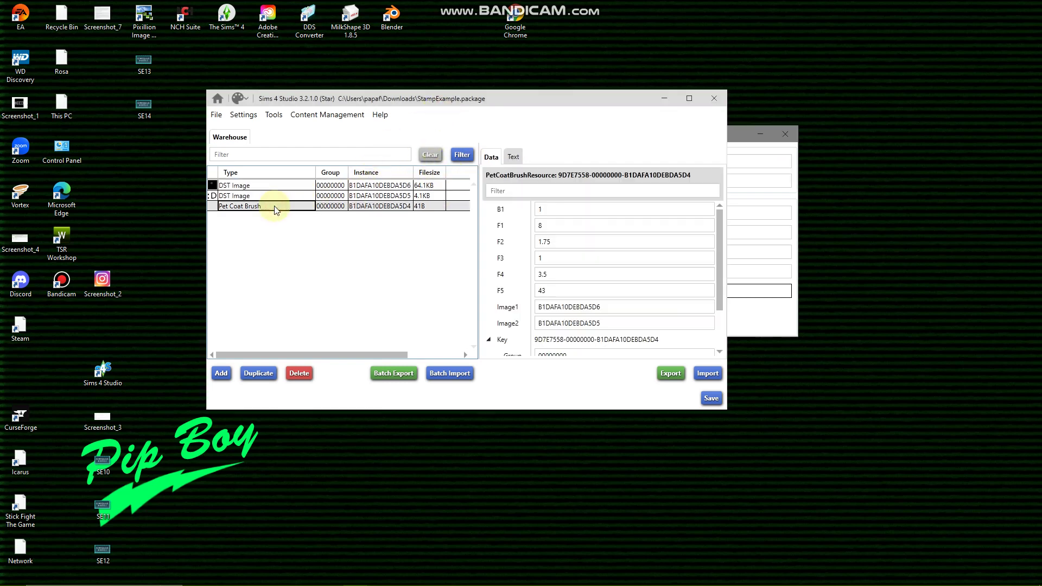
scroll(593, 261, "down", 2)
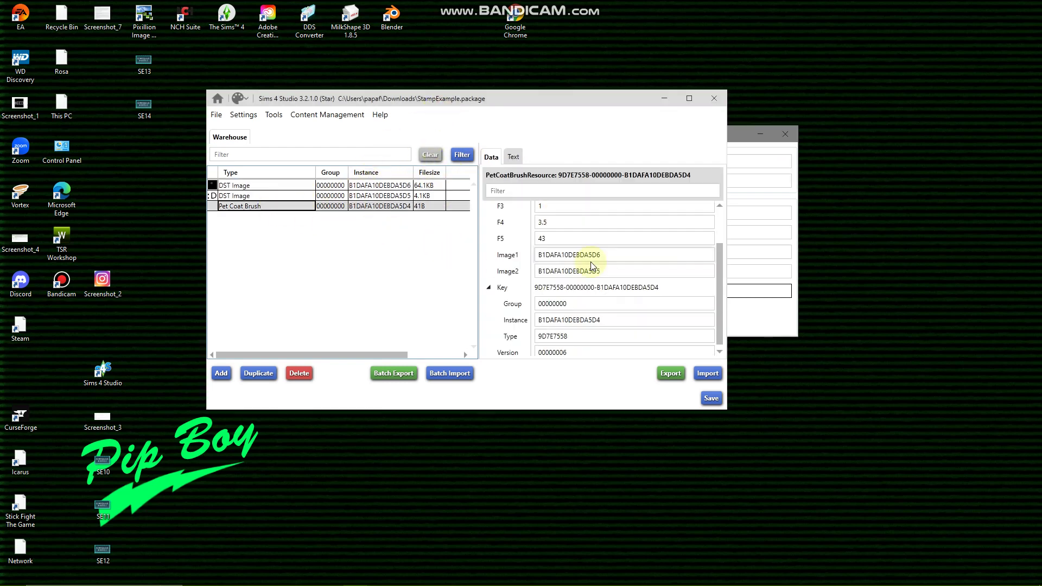
left_click(605, 320)
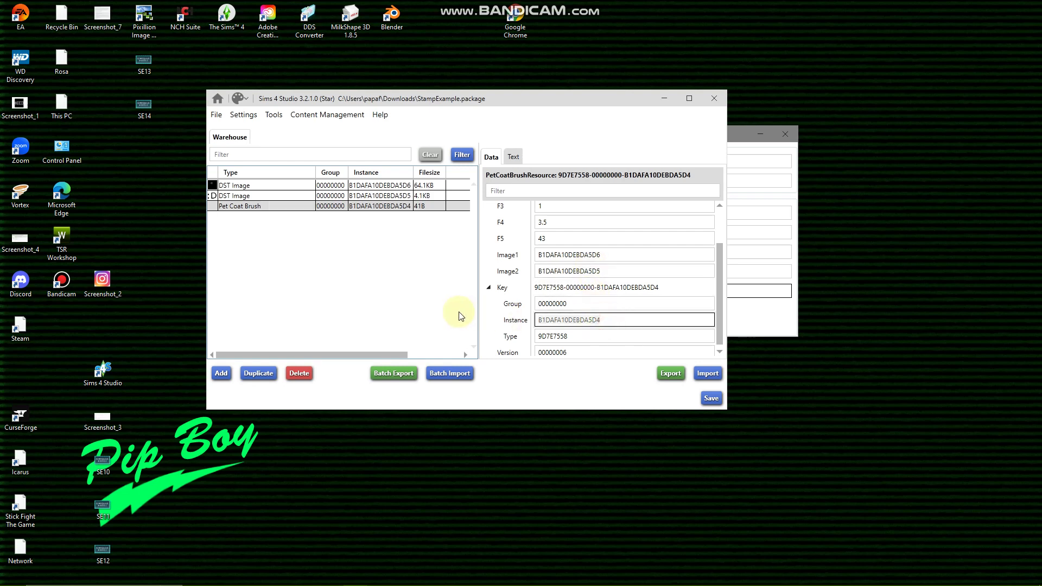
type("E3C3AF831192E737")
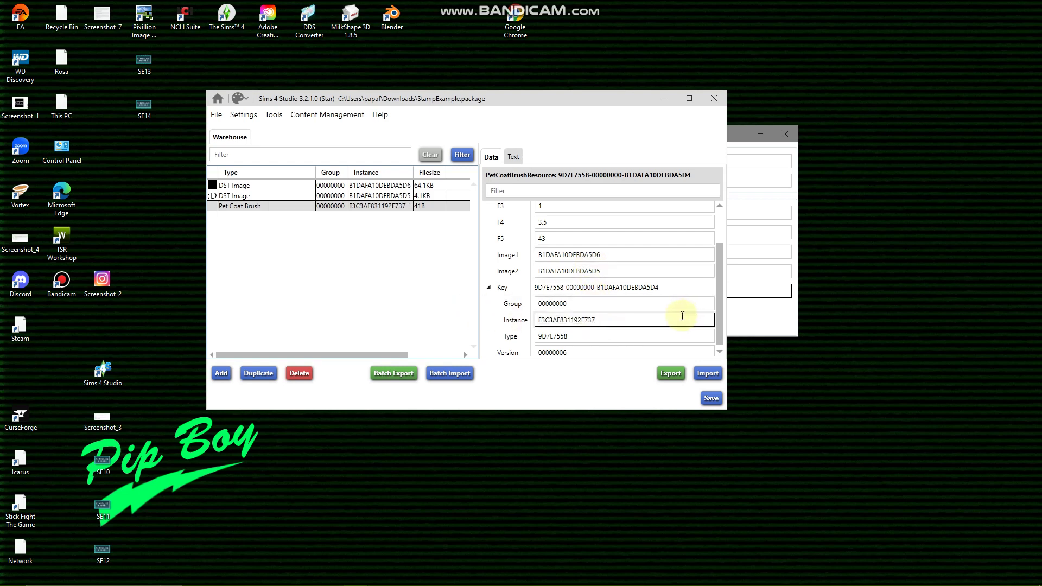
Replace the Pet Coat Brush's Image2 reference with E3C3AF831192E737 and its Image1 reference with E3C3AF831192E731
left_click_drag(573, 100, 430, 85)
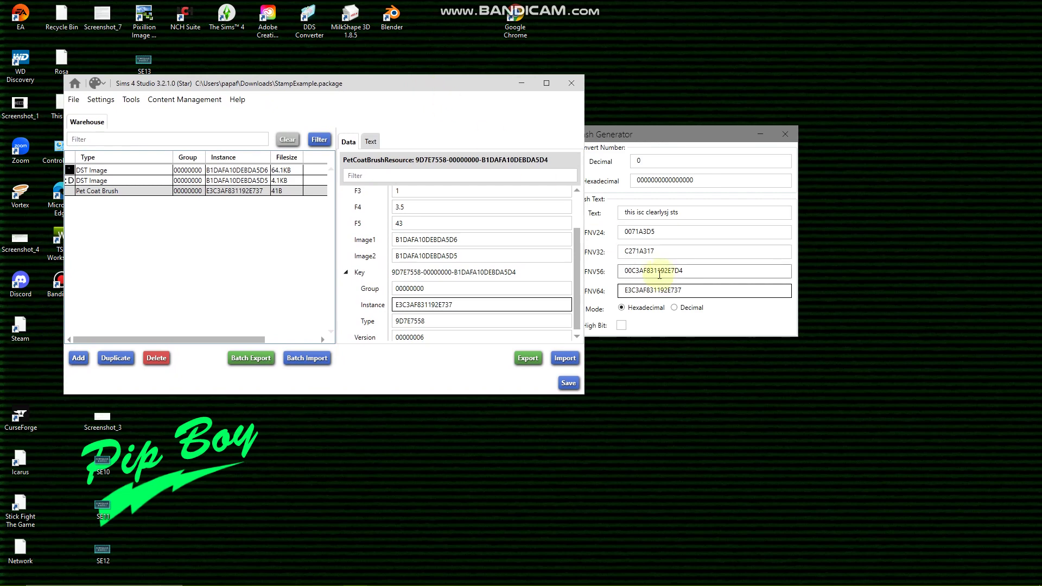
left_click_drag(643, 139, 693, 135)
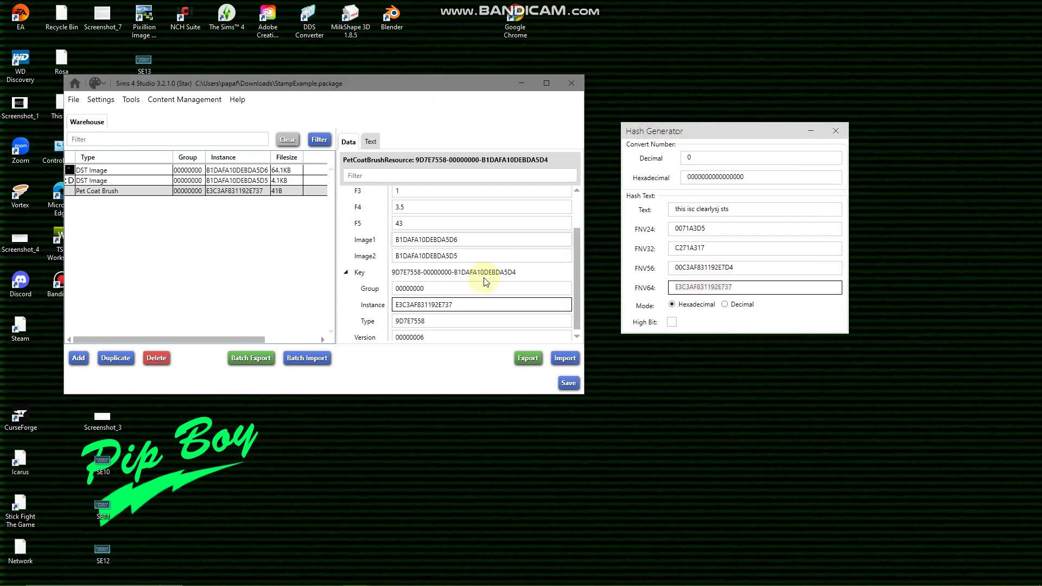
left_click(468, 255)
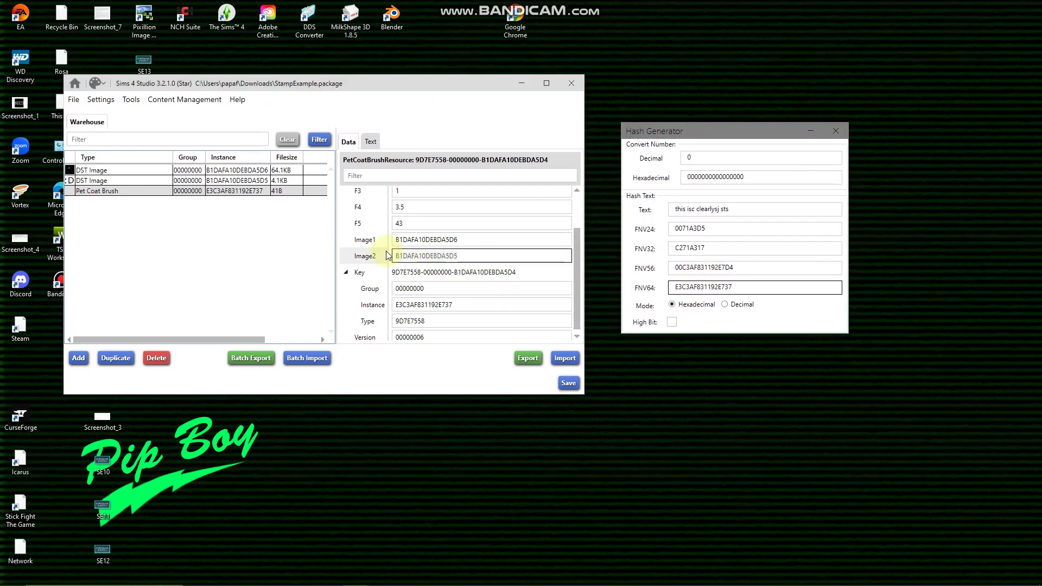
key("ctrl+a")
type("E3C3AF831192E737")
left_click(465, 239)
key("ctrl+a")
type("E3C3AF831192E737")
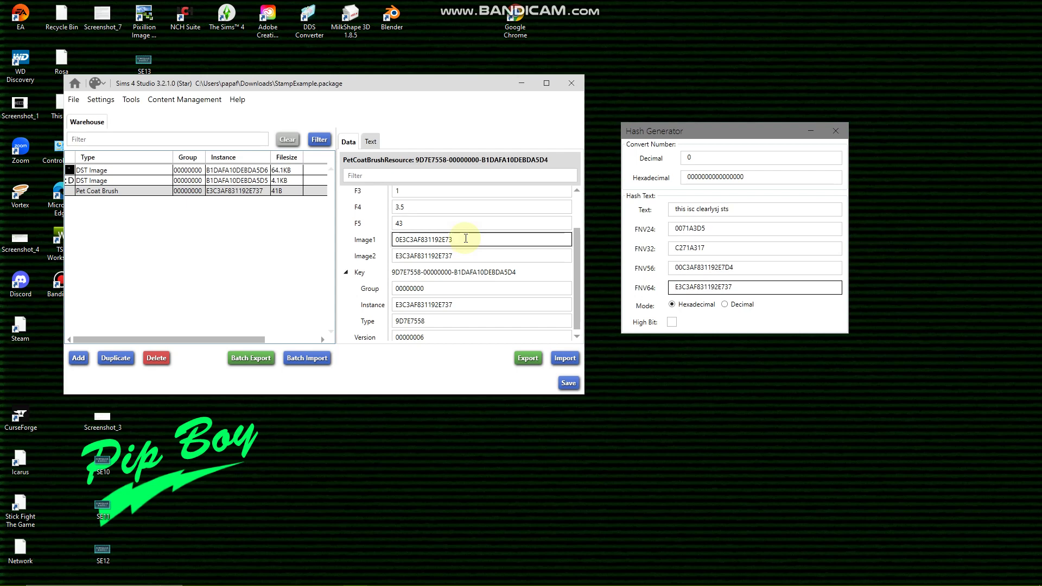
Change the ending of the Pet Coat Brush's Image2 reference so it reads E3C3AF831192E732
left_click(463, 256)
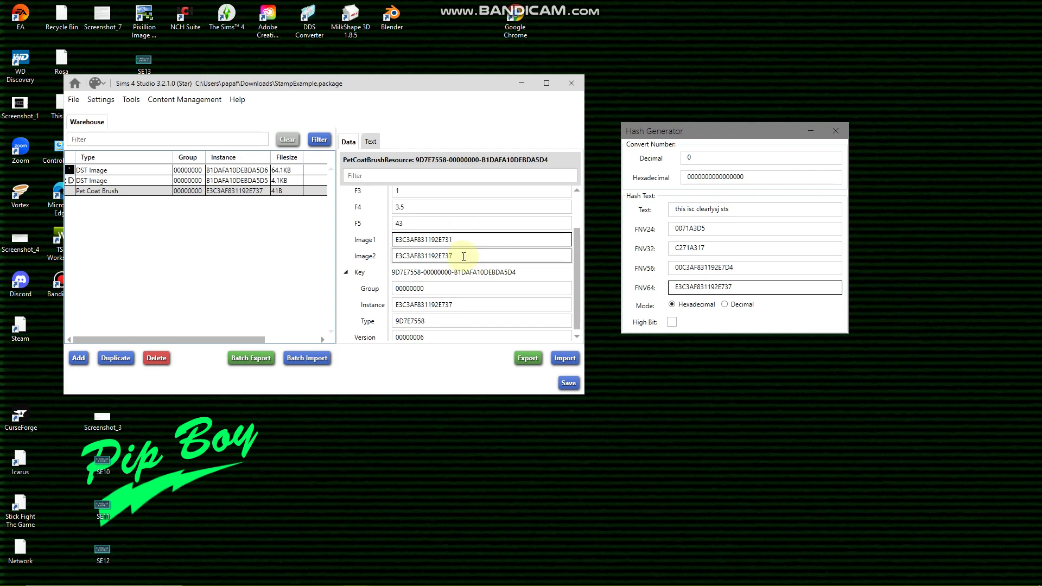
left_click(463, 256)
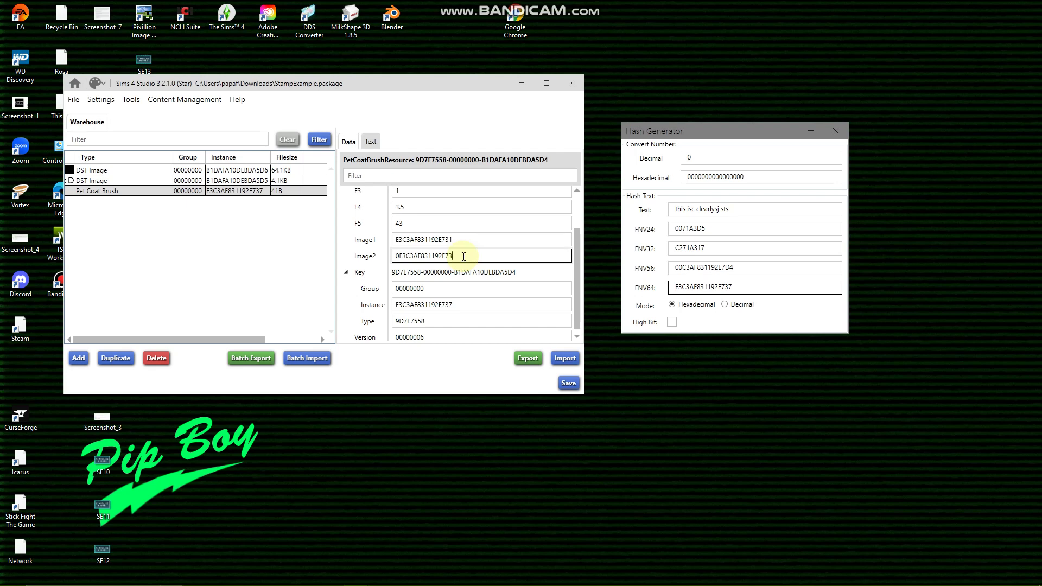
left_click(457, 304)
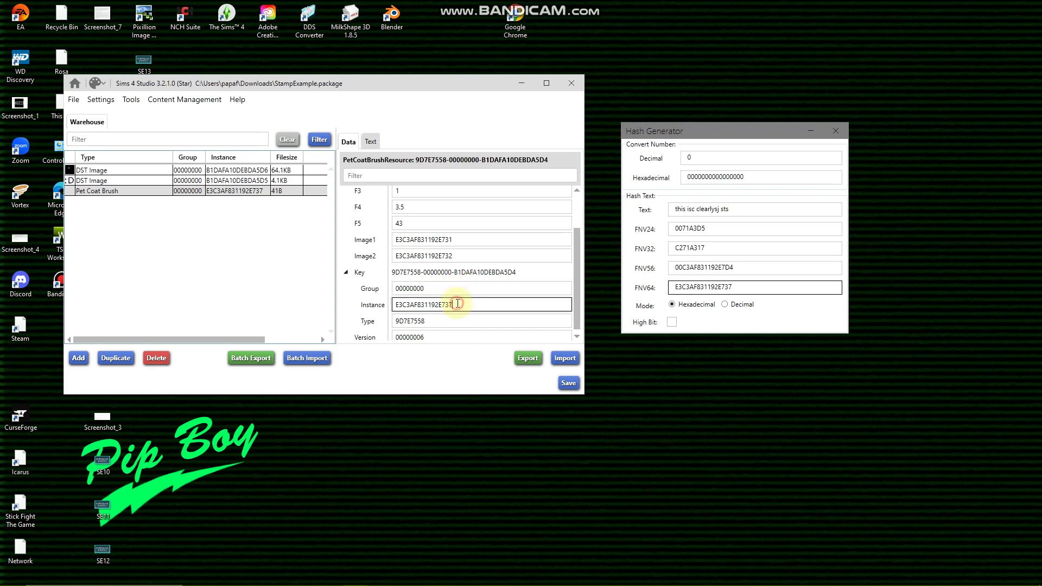
left_click(453, 257)
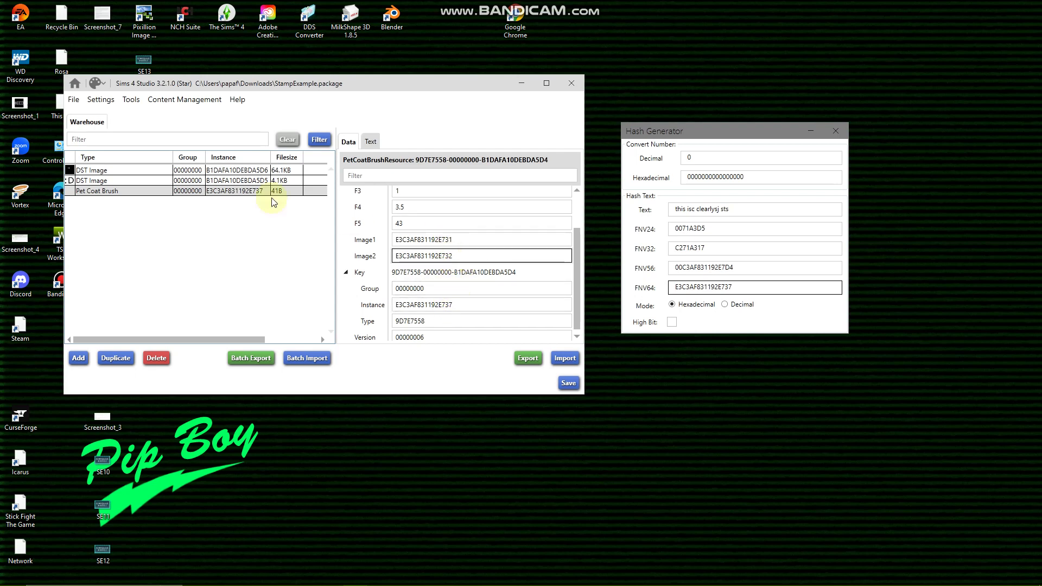
Sort the resource list by instance and review the DST images and the Pet Coat Brush's image references and key
left_click_drag(219, 90, 268, 93)
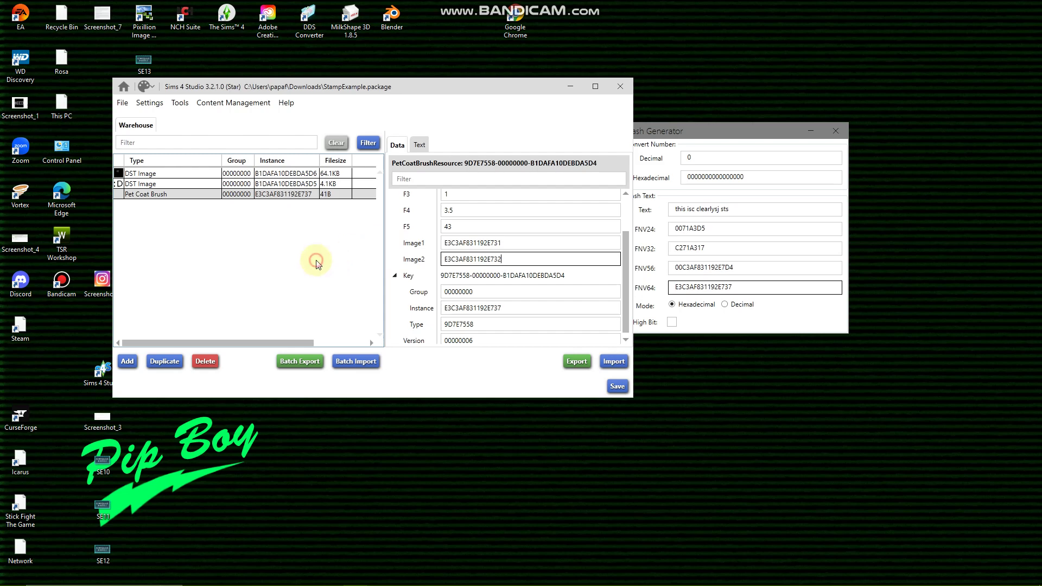
left_click(303, 184)
left_click(298, 160)
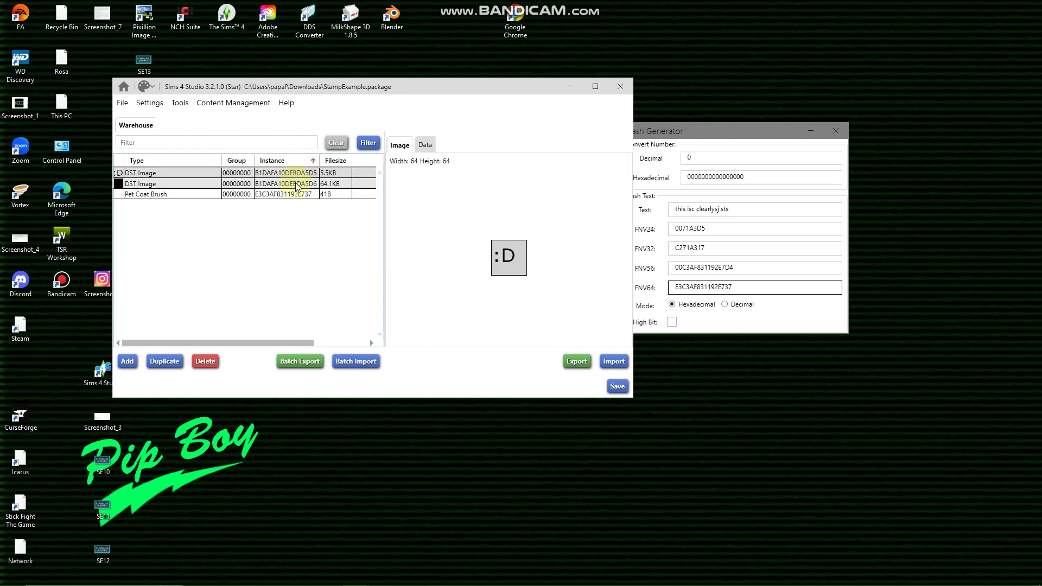
left_click(293, 184)
left_click(294, 194)
scroll(464, 265, "down", 2)
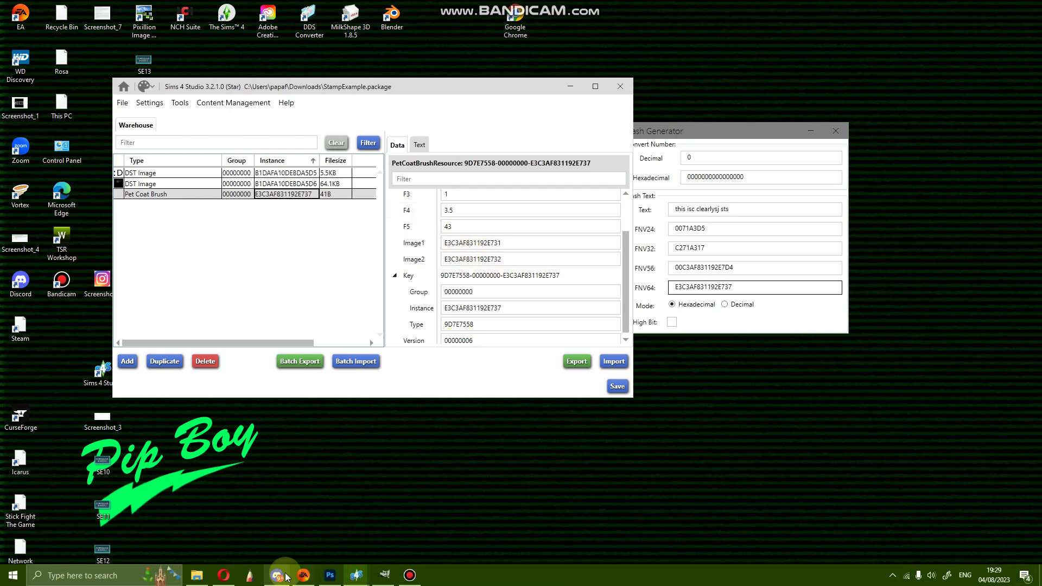
Try to open the recent StampThumbnail file in a new Sims 4 Studio window
right_click(357, 574)
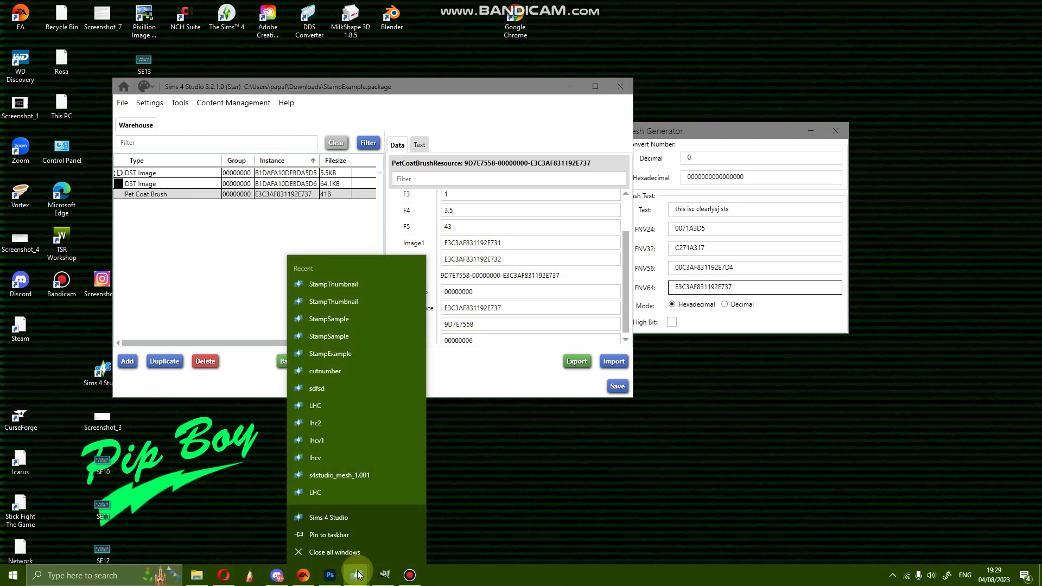
left_click(347, 280)
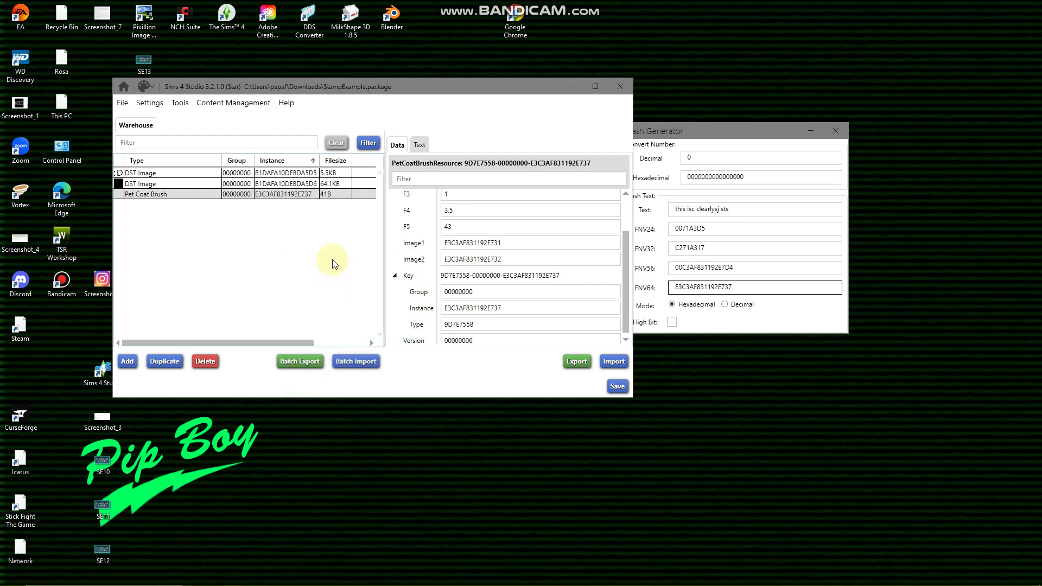
scroll(438, 287, "up", 2)
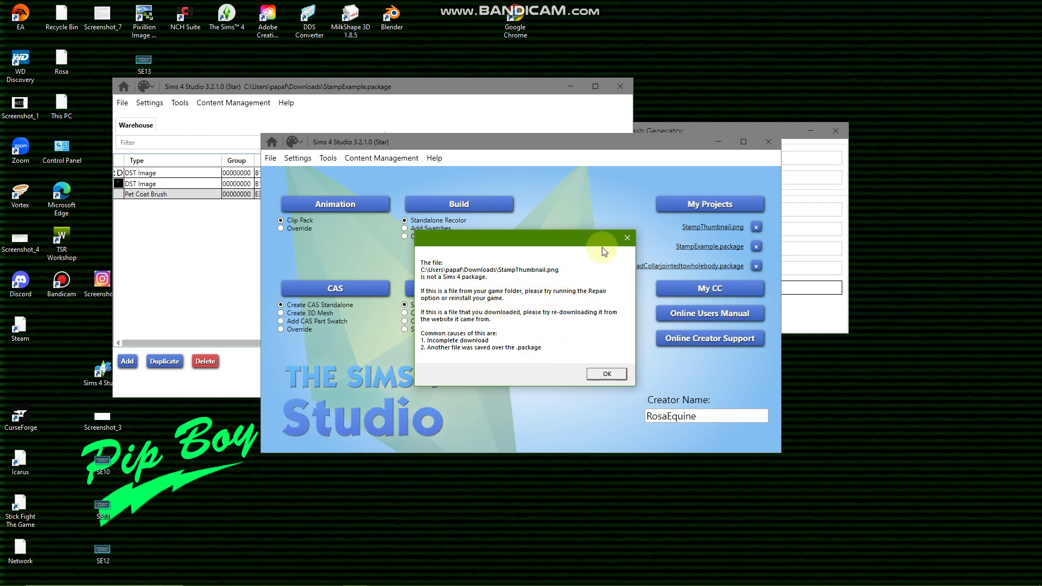
left_click(626, 238)
left_click(706, 246)
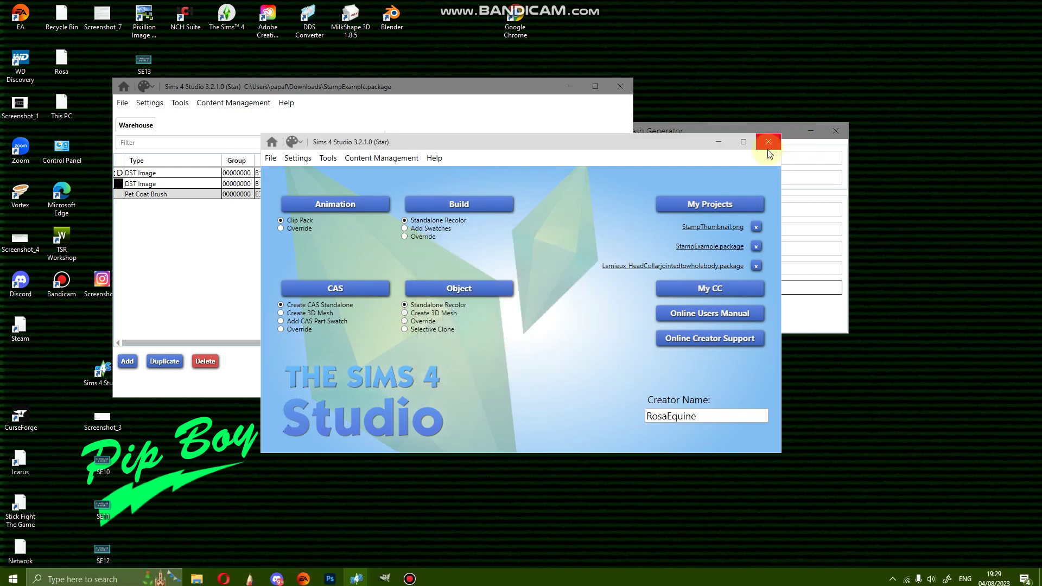
Open a second copy of the StampExample package from the recent files in File Explorer, then minimize File Explorer
left_click(343, 574)
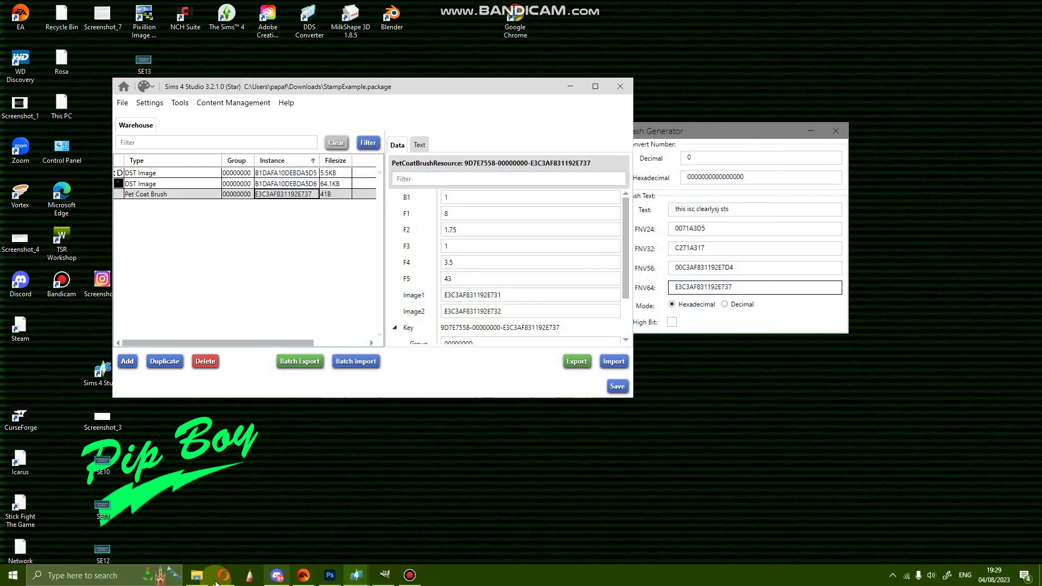
left_click(197, 579)
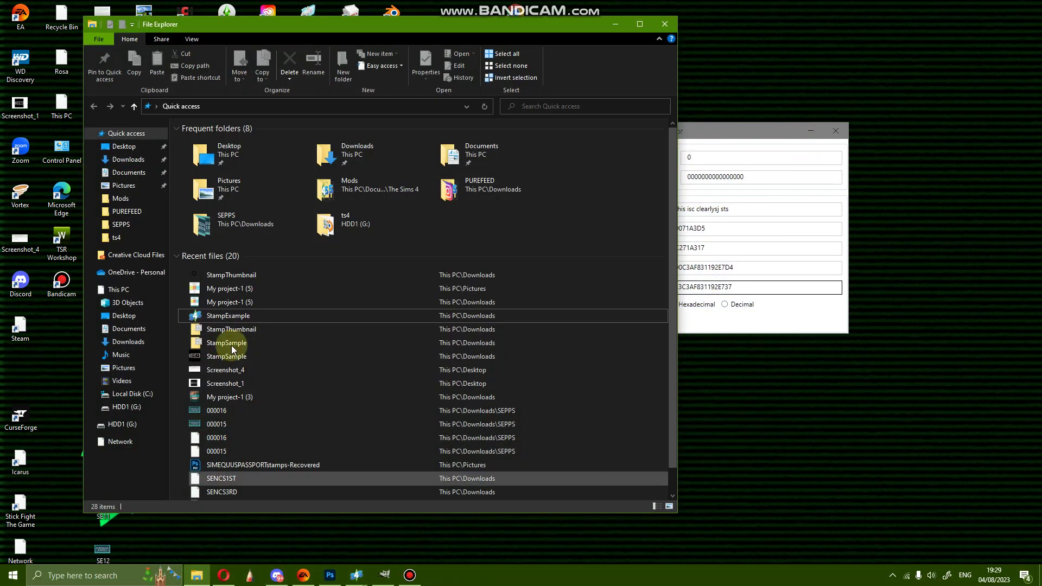
left_click(284, 315)
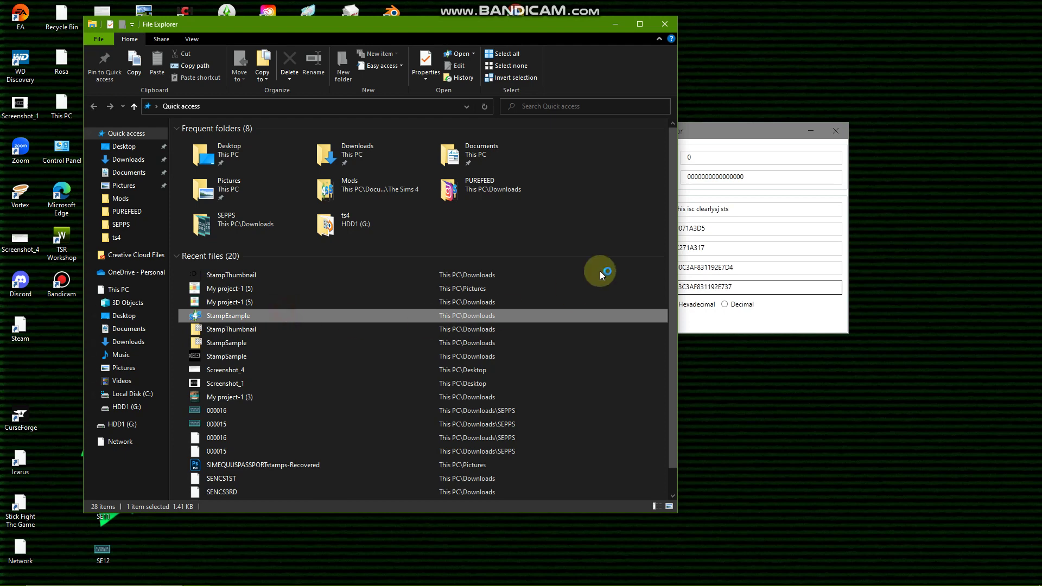
left_click(614, 24)
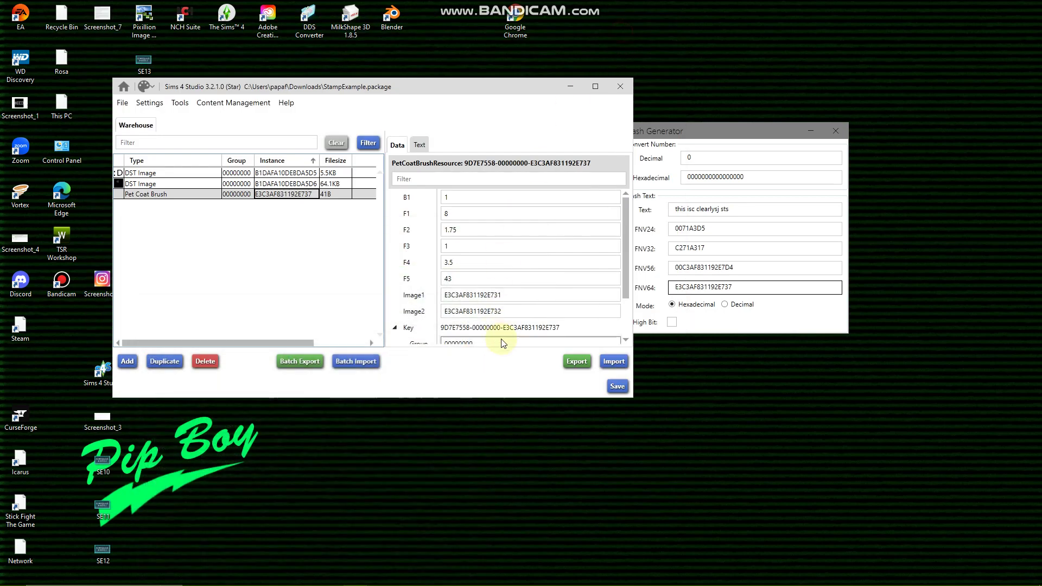
Place the edited and original StampExample windows side by side and compare their Pet Coat Brush image references and DST images
left_click_drag(417, 95, 373, 51)
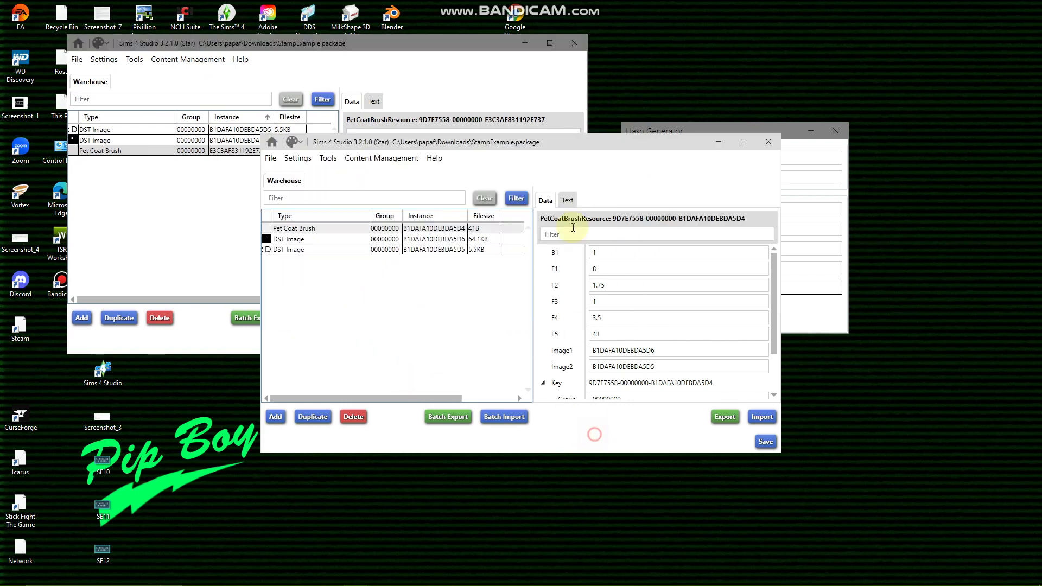
left_click_drag(570, 251, 820, 115)
left_click(542, 46)
left_click_drag(466, 43, 468, 33)
scroll(407, 208, "down", 1)
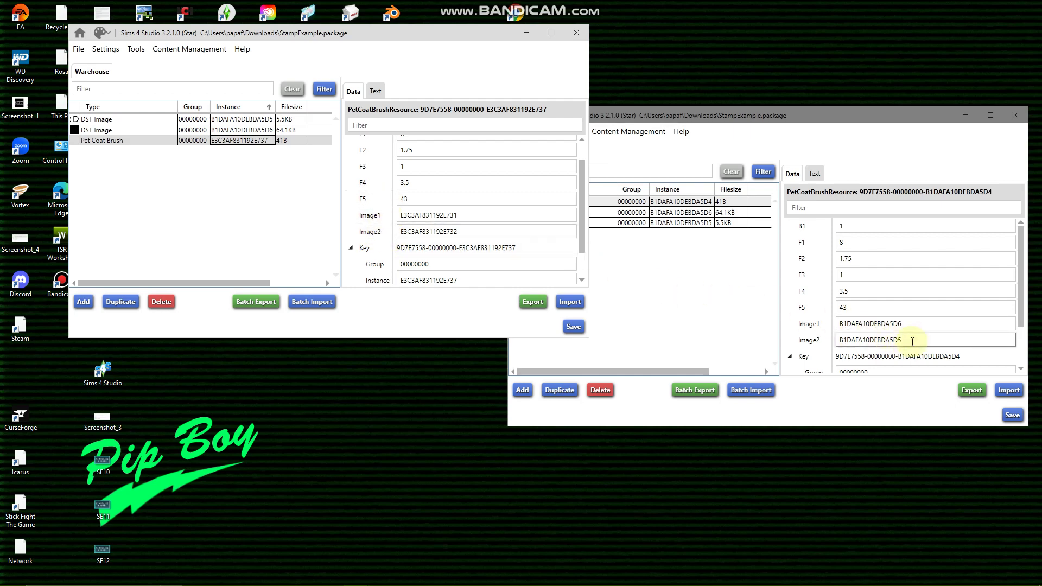
left_click(695, 116)
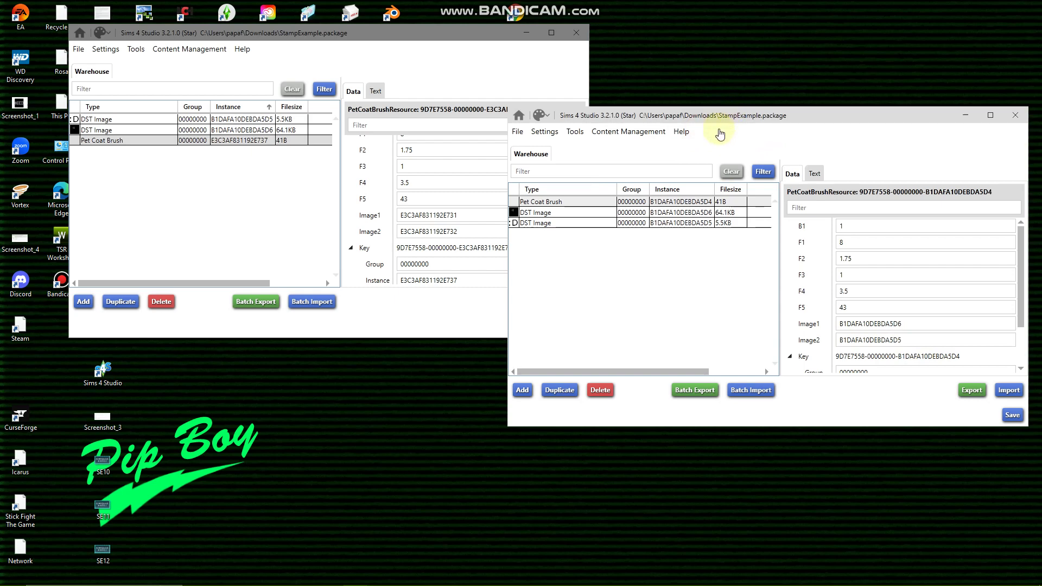
left_click(124, 130)
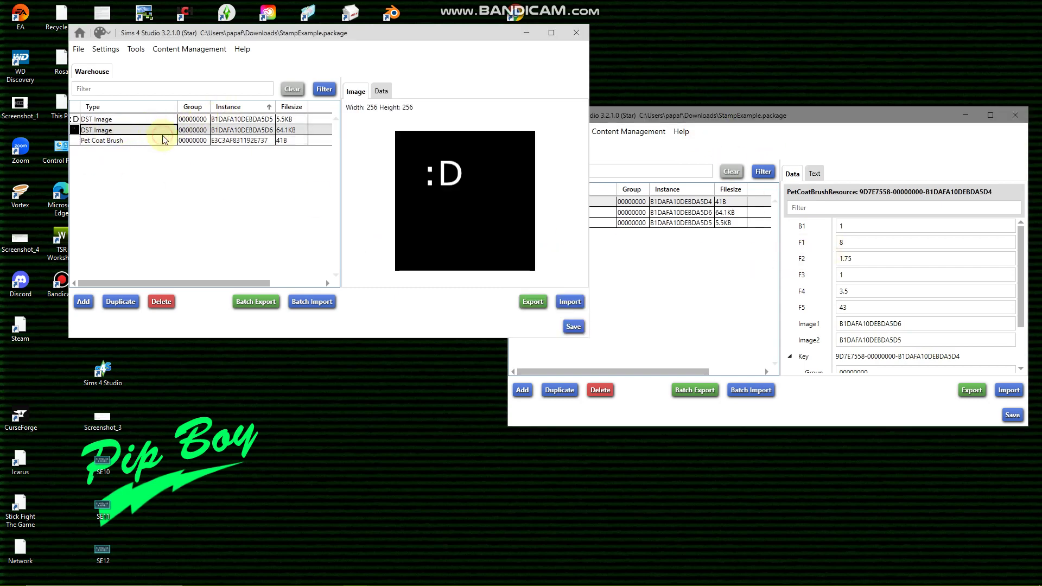
left_click(247, 141)
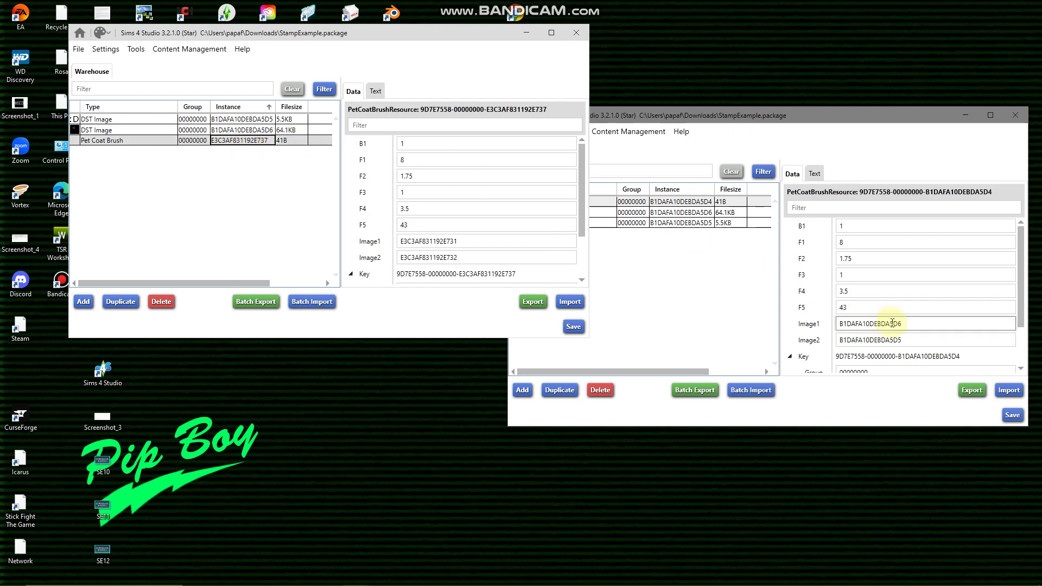
Reposition and enlarge the original package's window beside the edited one to show its resource list and the brush's full key data
left_click_drag(650, 118, 591, 87)
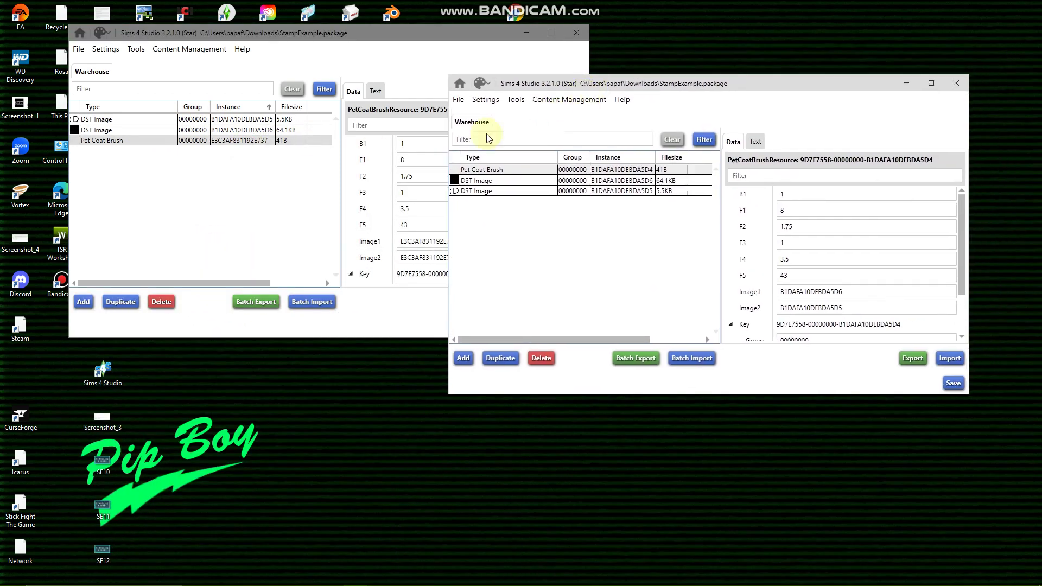
left_click_drag(448, 224, 587, 211)
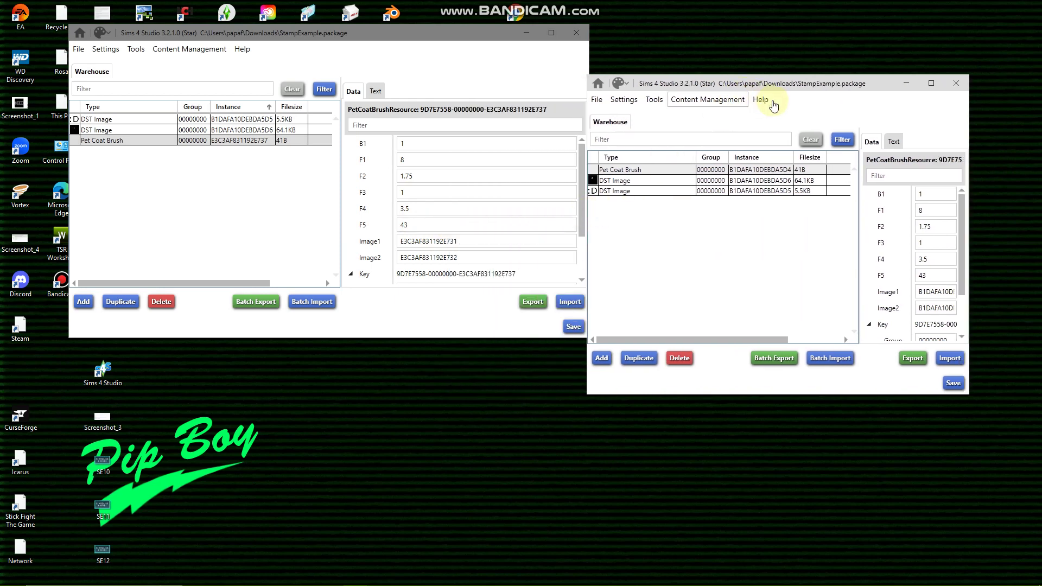
left_click_drag(798, 342, 922, 331)
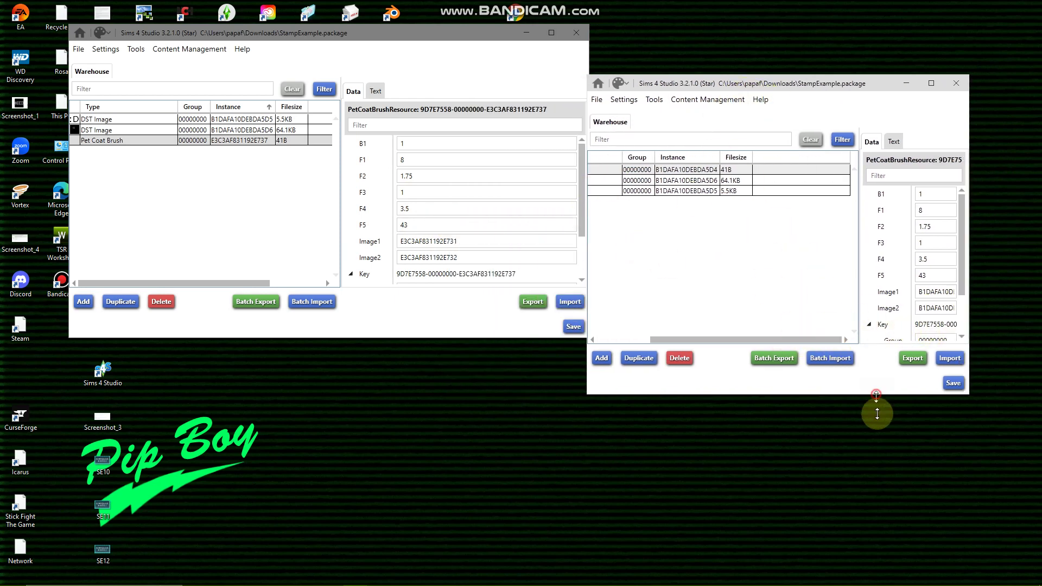
left_click_drag(874, 395, 892, 478)
left_click_drag(969, 386, 1037, 386)
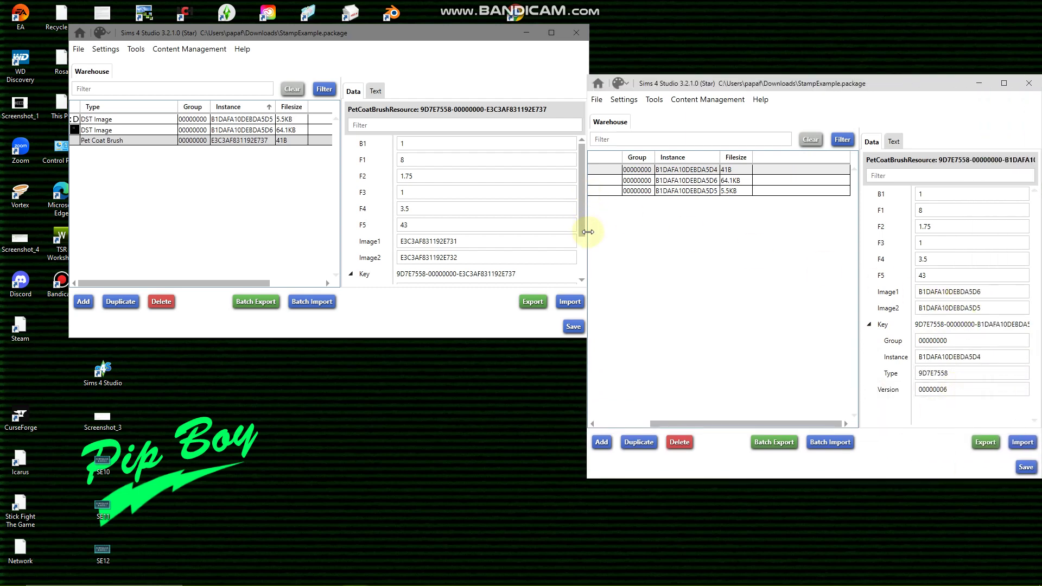
mouse_move(588, 228)
left_mouse_down()
mouse_move(522, 237)
mouse_move(589, 237)
left_mouse_up()
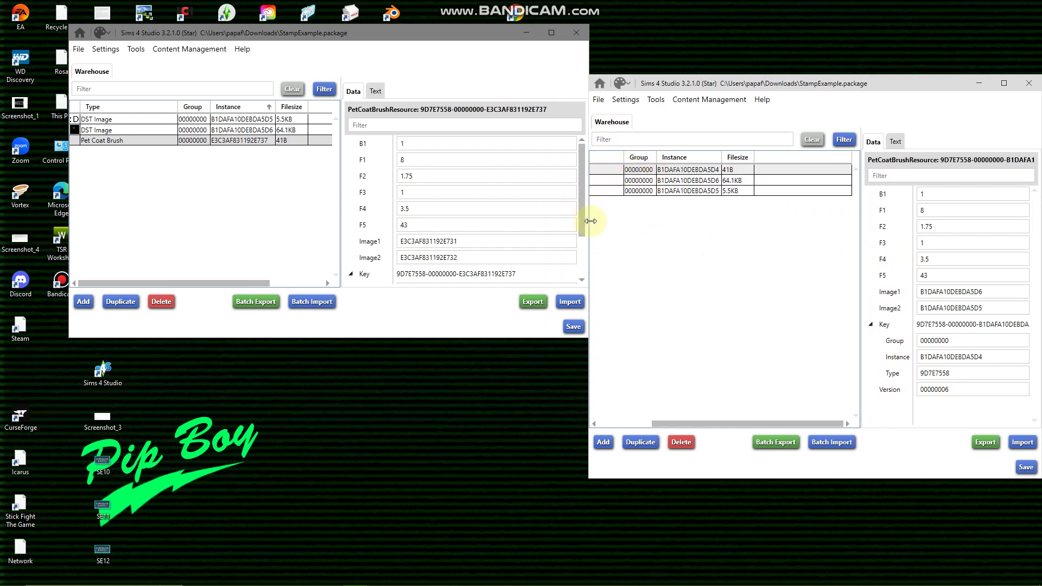
mouse_move(589, 221)
left_mouse_down()
mouse_move(566, 226)
mouse_move(596, 239)
left_mouse_up()
left_click_drag(712, 423, 639, 426)
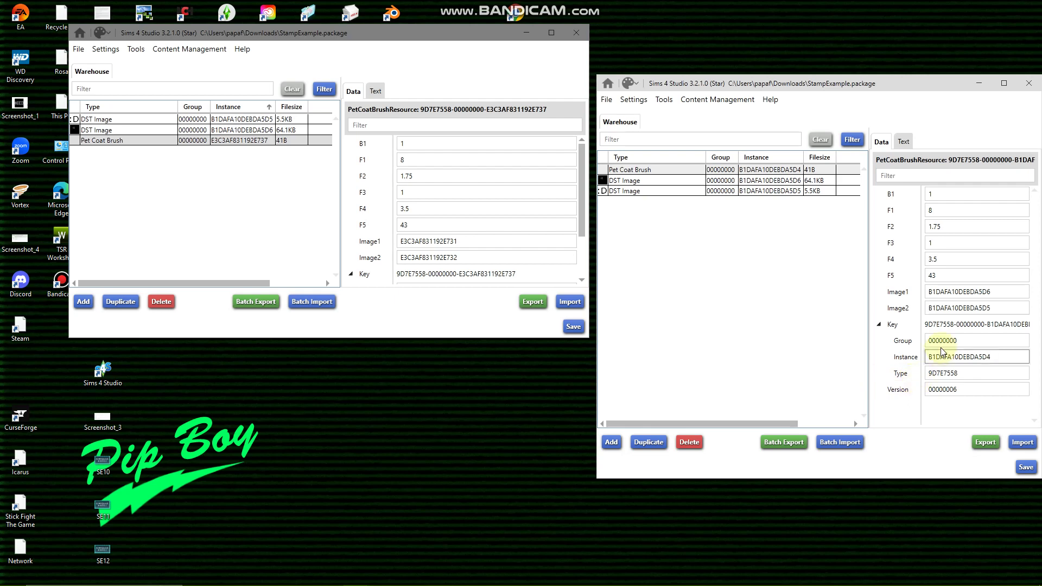
Set the 256 × 256 DST image's instance to the brush's Image1 reference, E3C3AF831192E731, and check its image preview
left_click(470, 247)
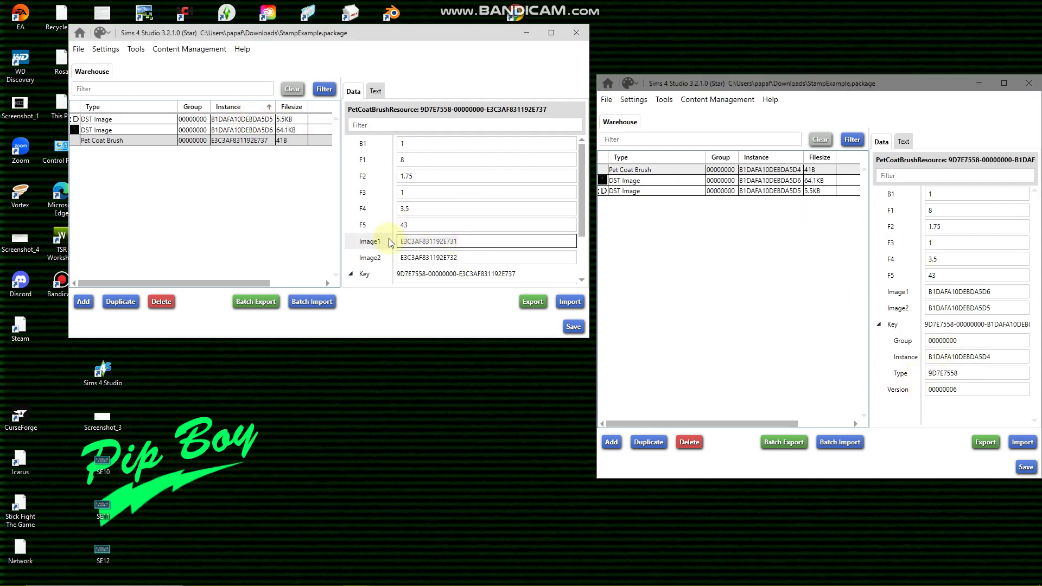
left_click(226, 131)
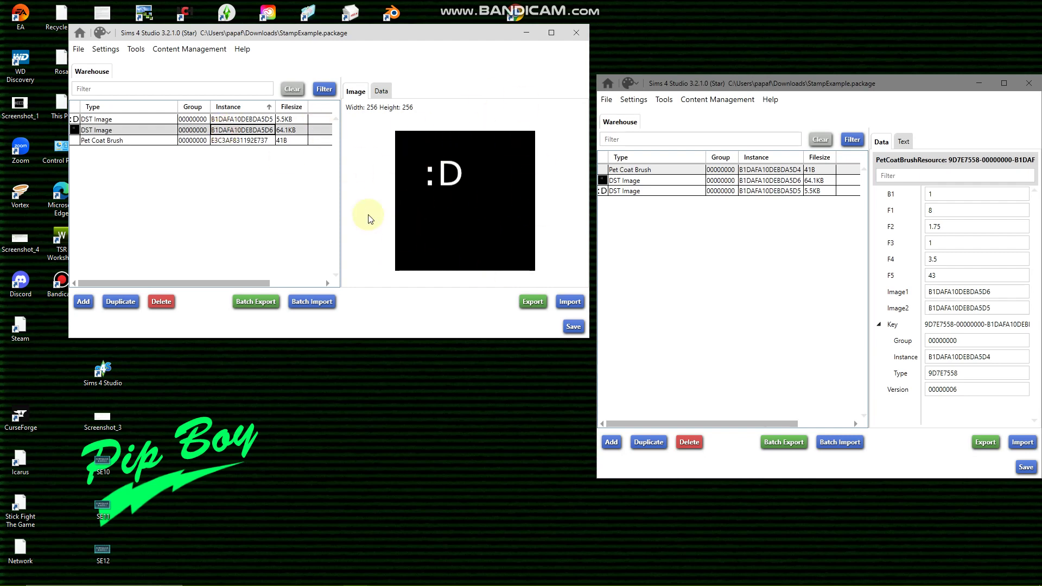
left_click(381, 91)
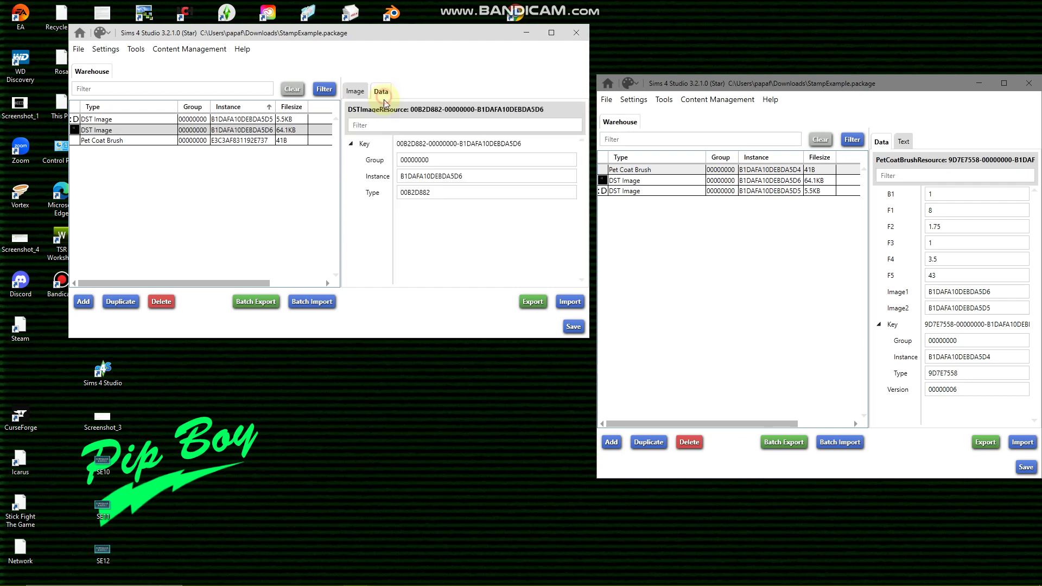
left_click(468, 177)
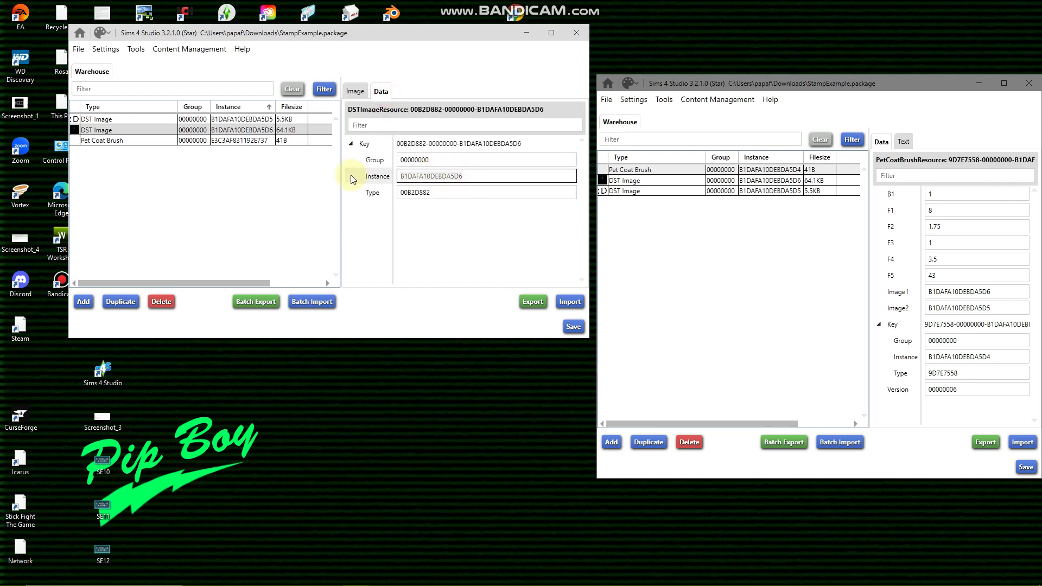
key("ctrl+a")
type("E3C3AF831192E731")
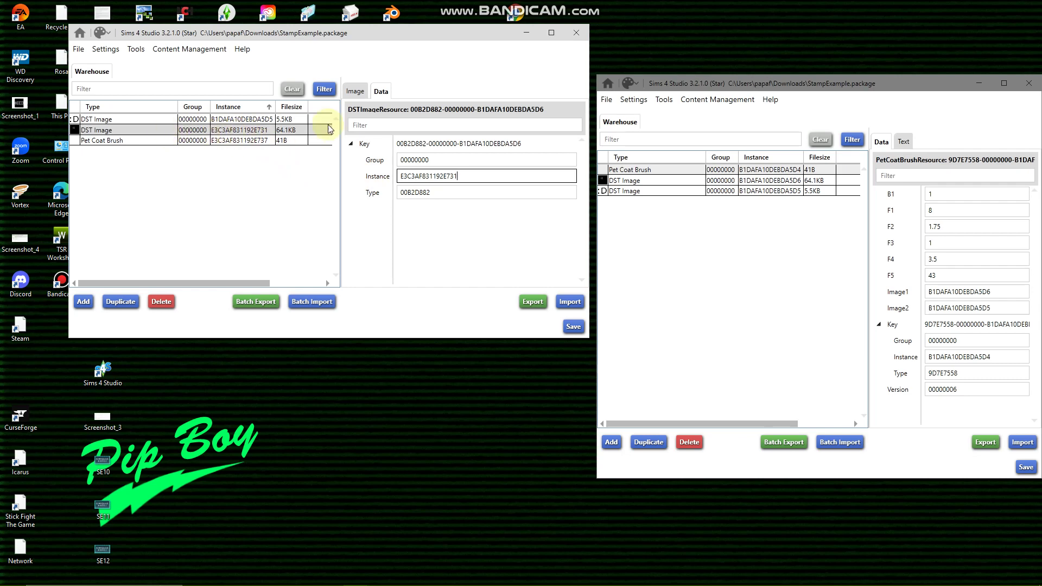
left_click(354, 92)
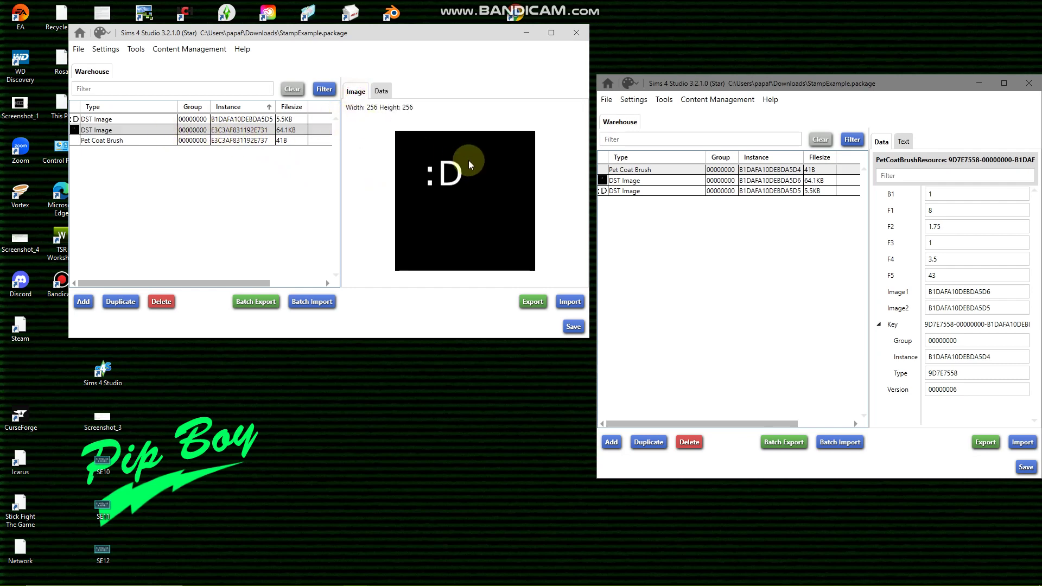
Set the 64 × 64 DST image's instance to the brush's Image2 reference, E3C3AF831192E732
left_click(274, 120)
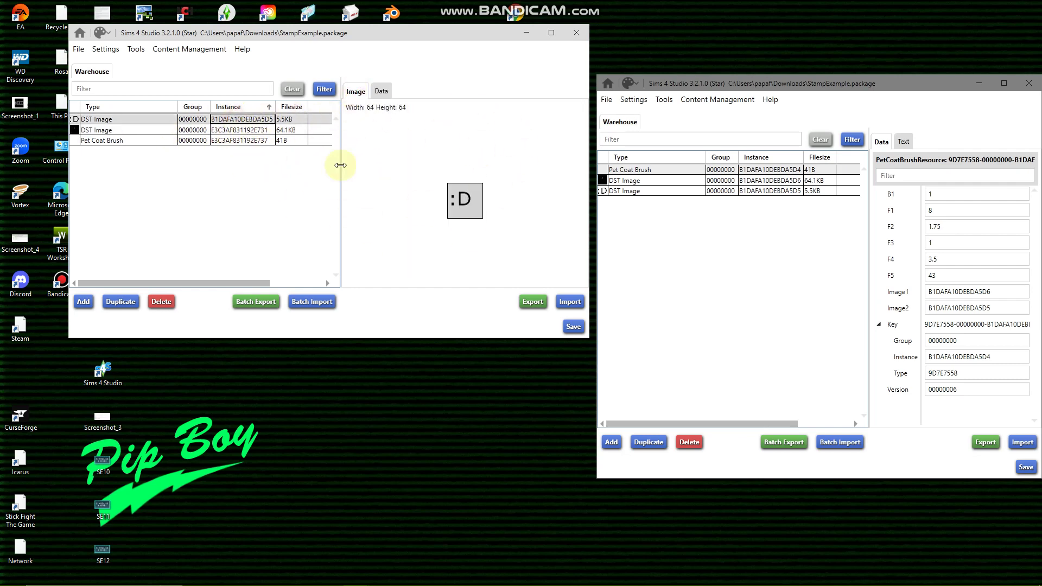
left_click(233, 144)
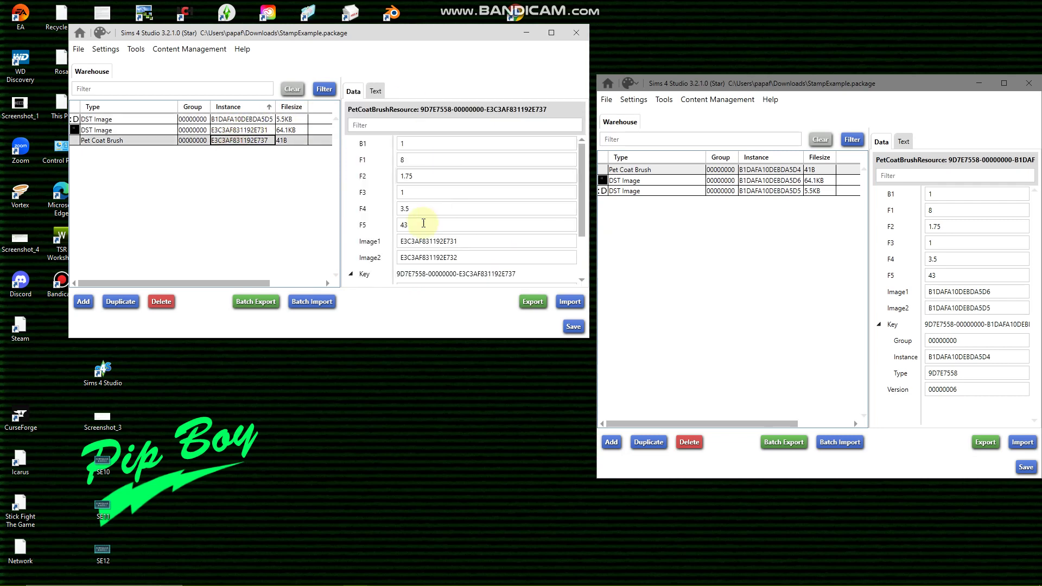
left_click(465, 257)
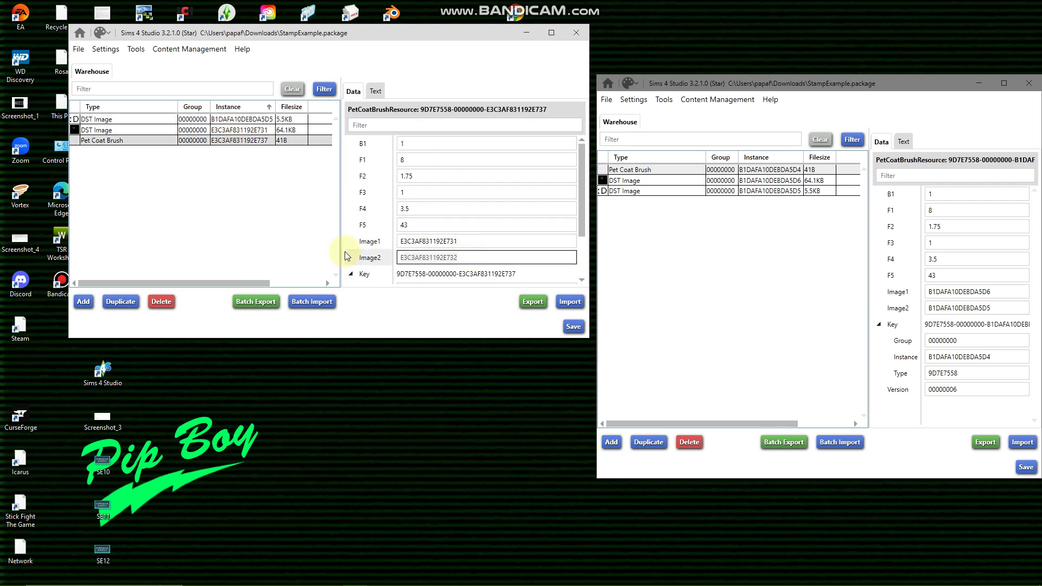
left_click(267, 120)
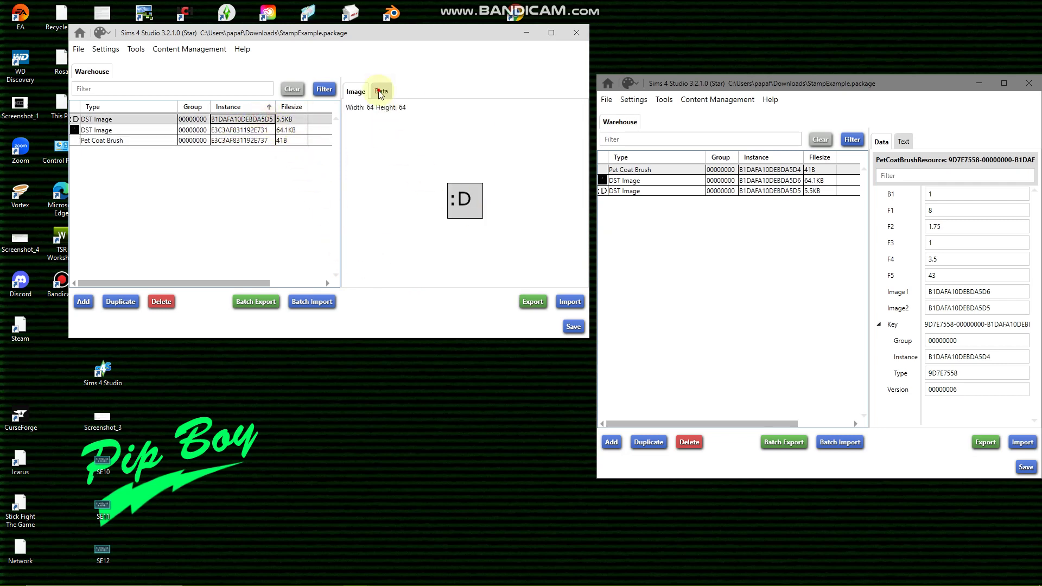
left_click(381, 92)
double_click(476, 176)
type("E3C3AF831192E732")
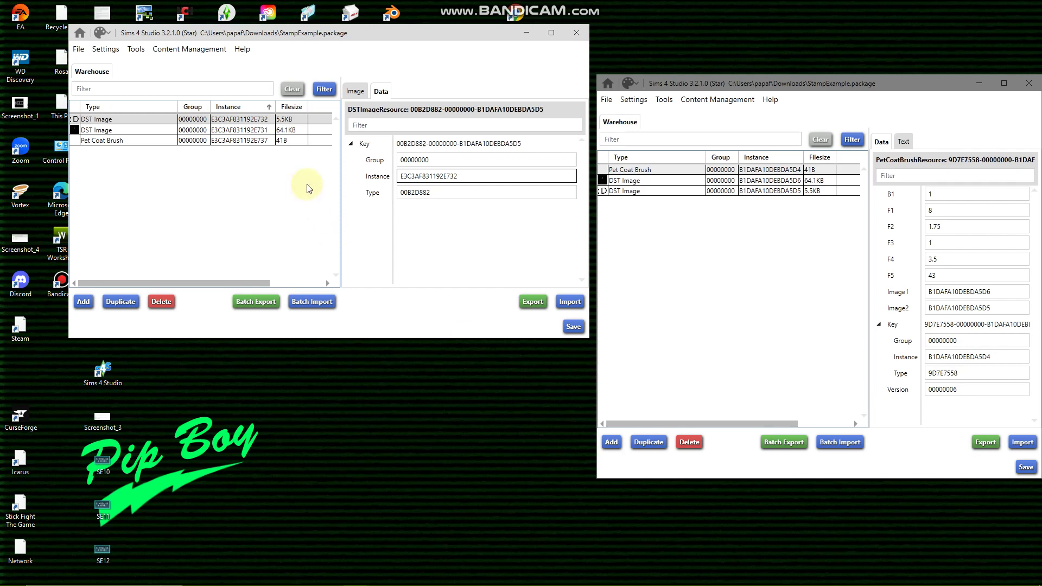
Review the previews of the 256 × 256 stamp image and the 64 × 64 thumbnail image
left_click(125, 130)
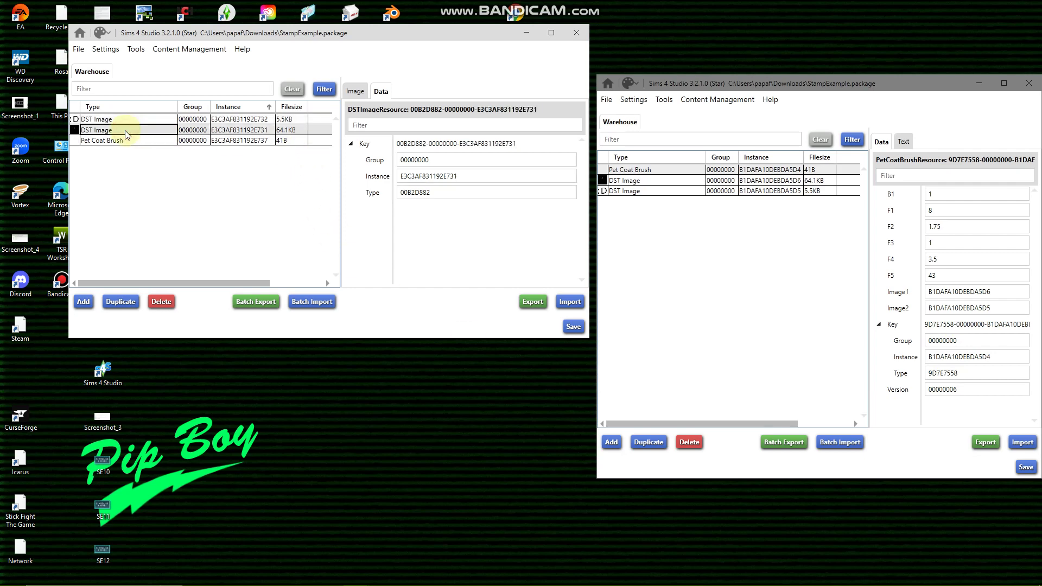
left_click(350, 91)
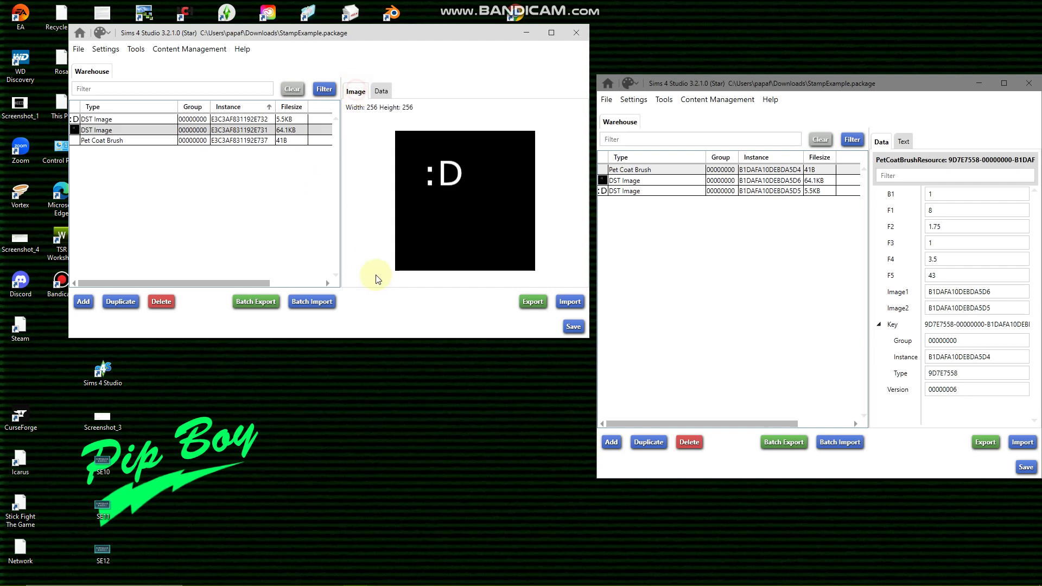
left_click(139, 120)
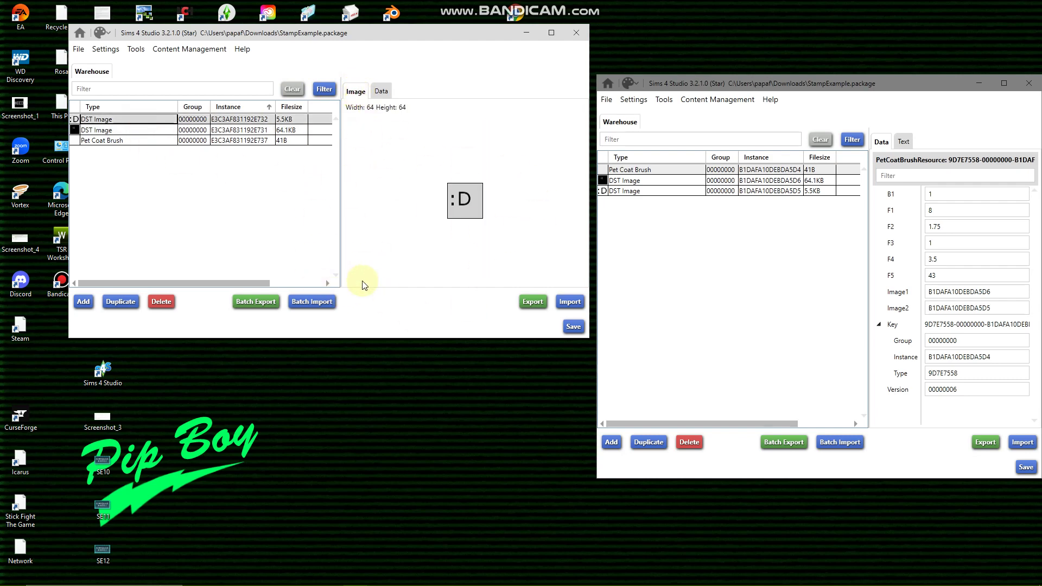
left_click(200, 130, "shift")
left_click(134, 132)
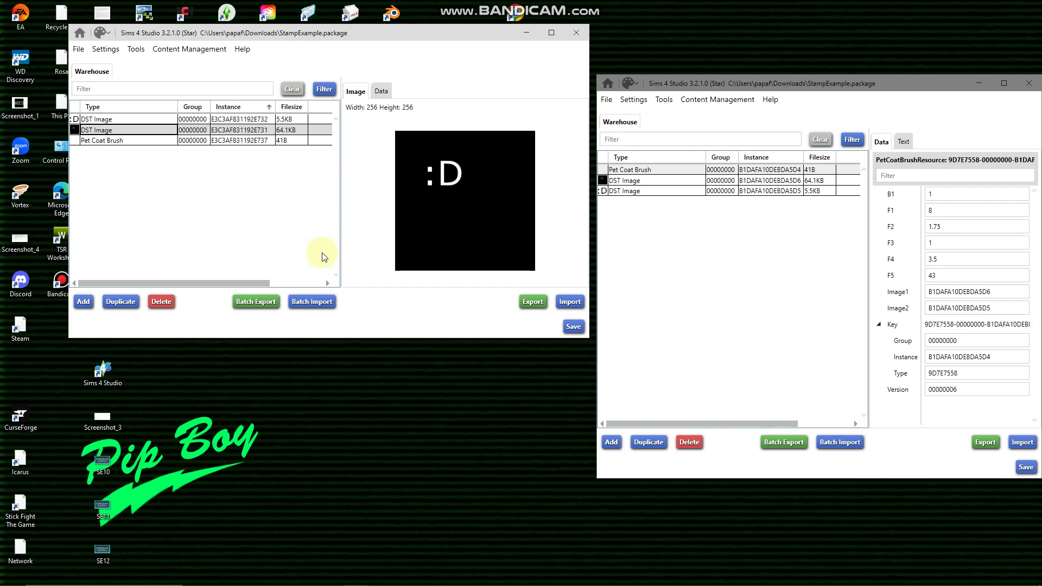
left_click(130, 119)
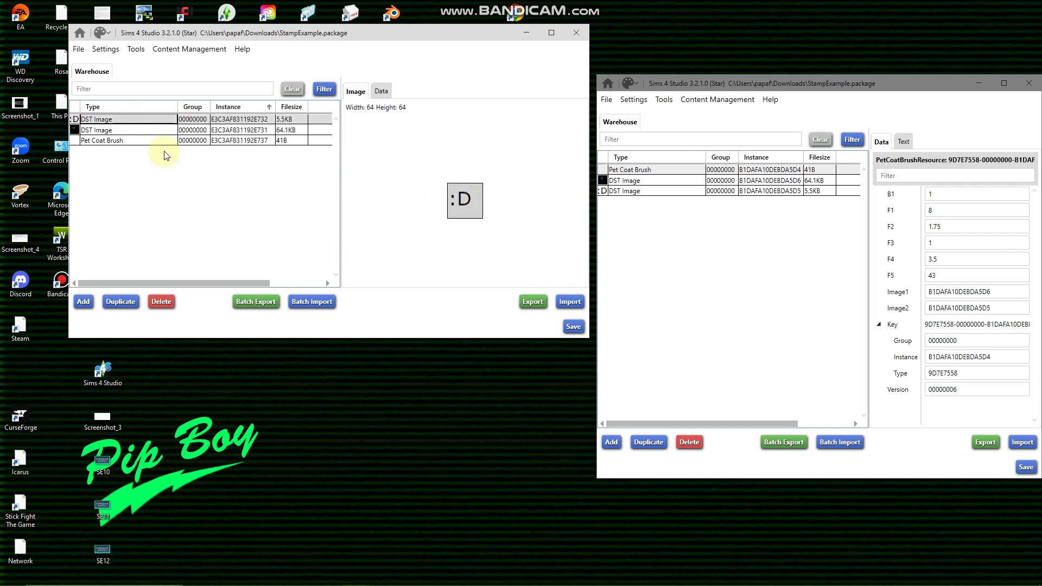
left_click(163, 130)
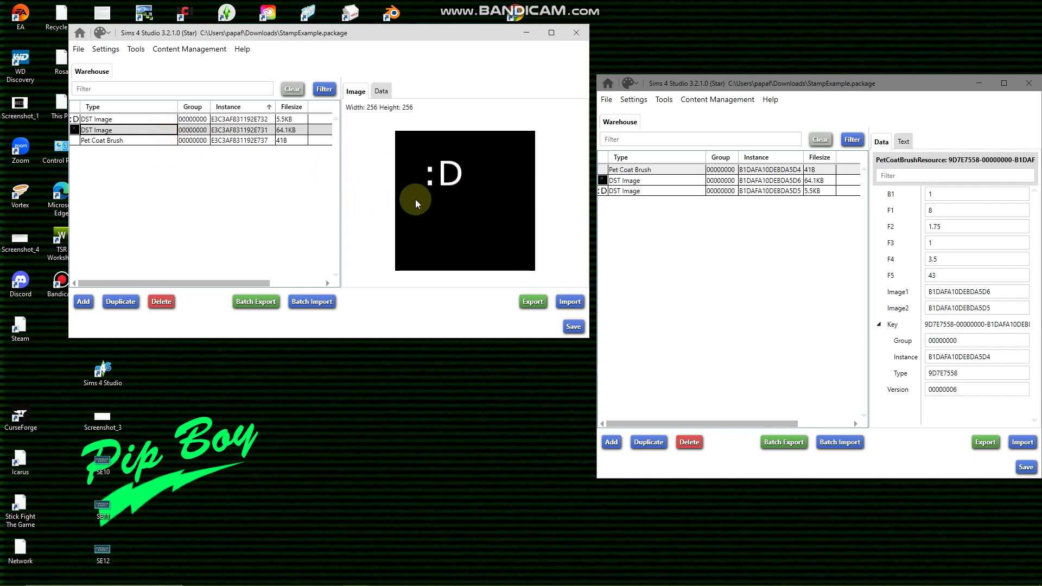
Switch to GIMP and paint a large soft white blob over the :D in the StampSample image with the 93 px Paintbrush
left_click(383, 582)
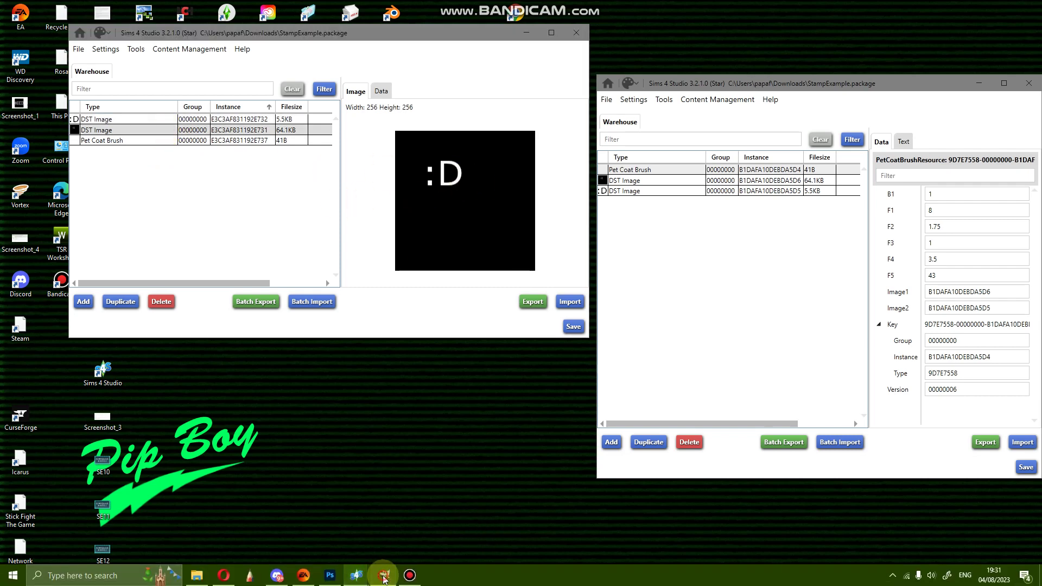
left_click(228, 100)
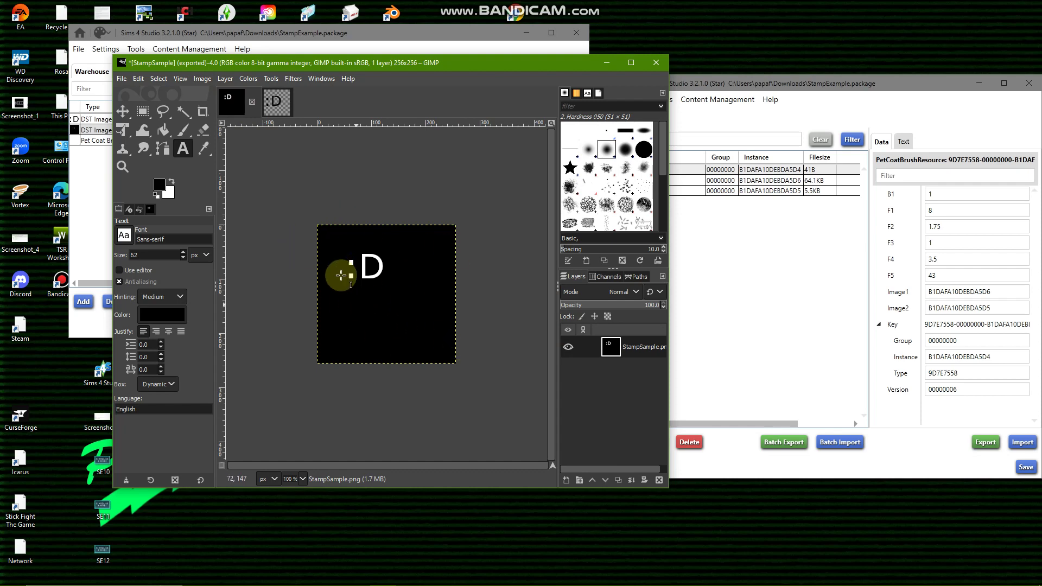
left_click(179, 129)
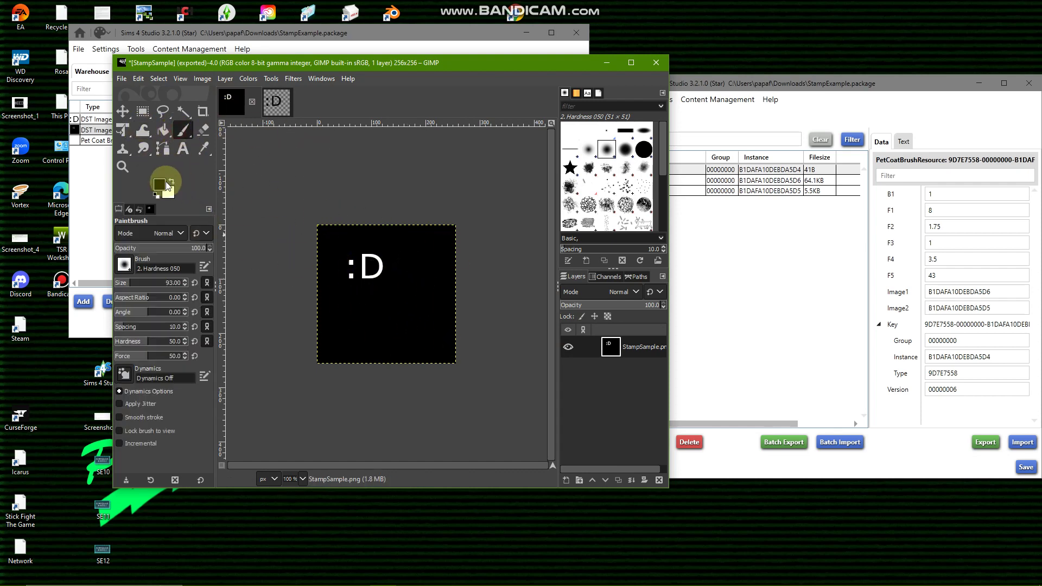
mouse_move(379, 301)
left_mouse_down()
mouse_move(393, 271)
mouse_move(361, 285)
mouse_move(401, 293)
mouse_move(383, 259)
mouse_move(353, 276)
mouse_move(404, 296)
mouse_move(390, 256)
mouse_move(372, 300)
mouse_move(417, 268)
mouse_move(380, 311)
mouse_move(418, 300)
mouse_move(372, 301)
left_mouse_up()
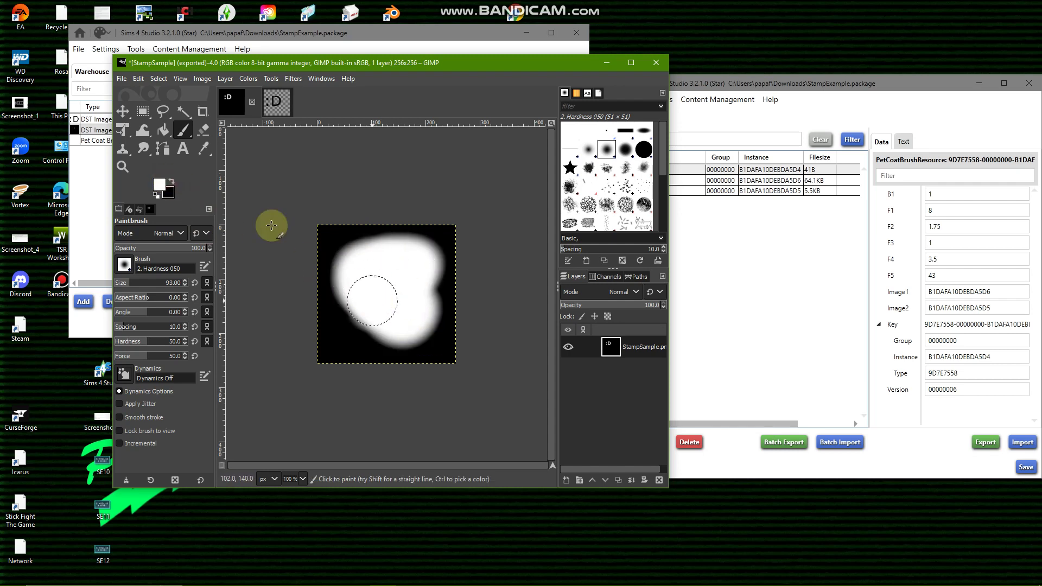
Add black :( text in 62 px Sans-serif on the white blob and merge the text layer down
left_click(171, 181)
left_click(180, 151)
left_click(373, 273)
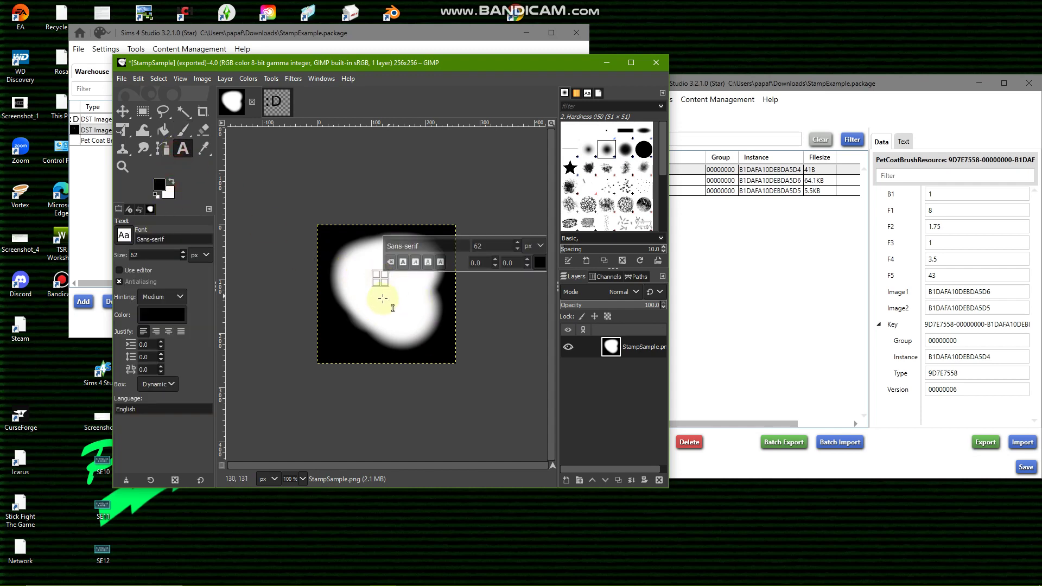
type(":(")
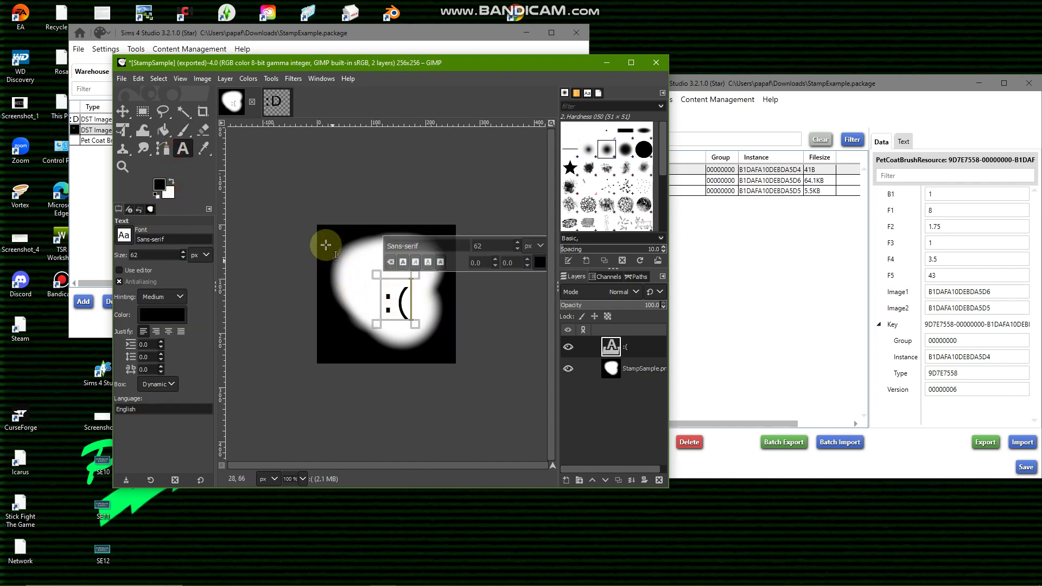
left_click(274, 209)
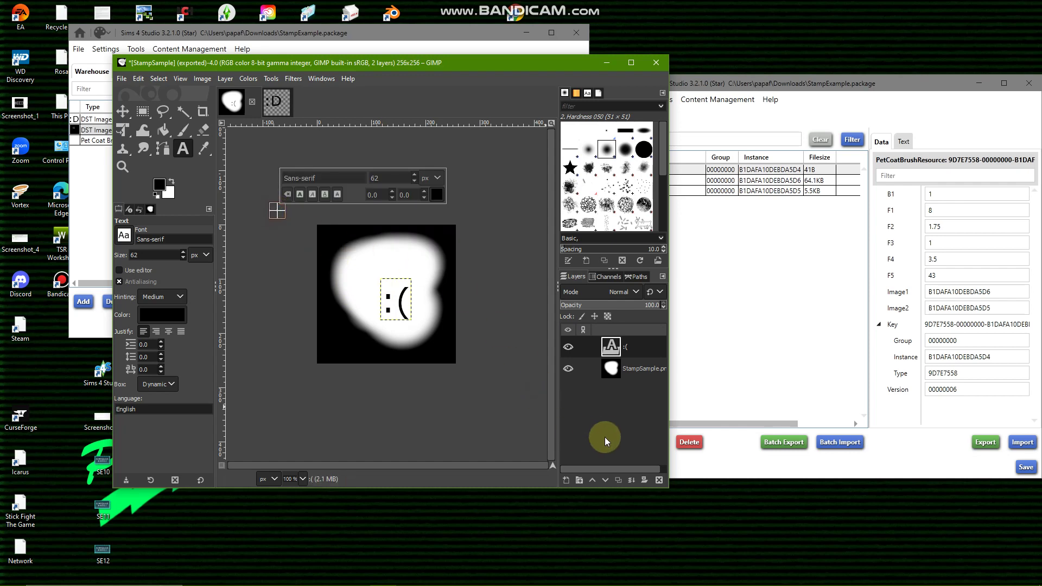
right_click(646, 350)
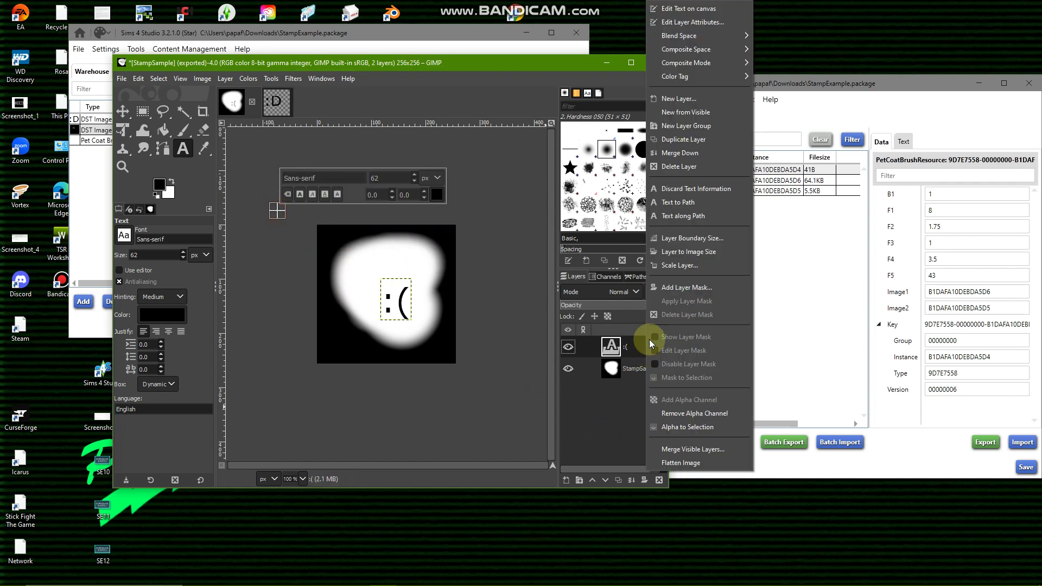
left_click(662, 168)
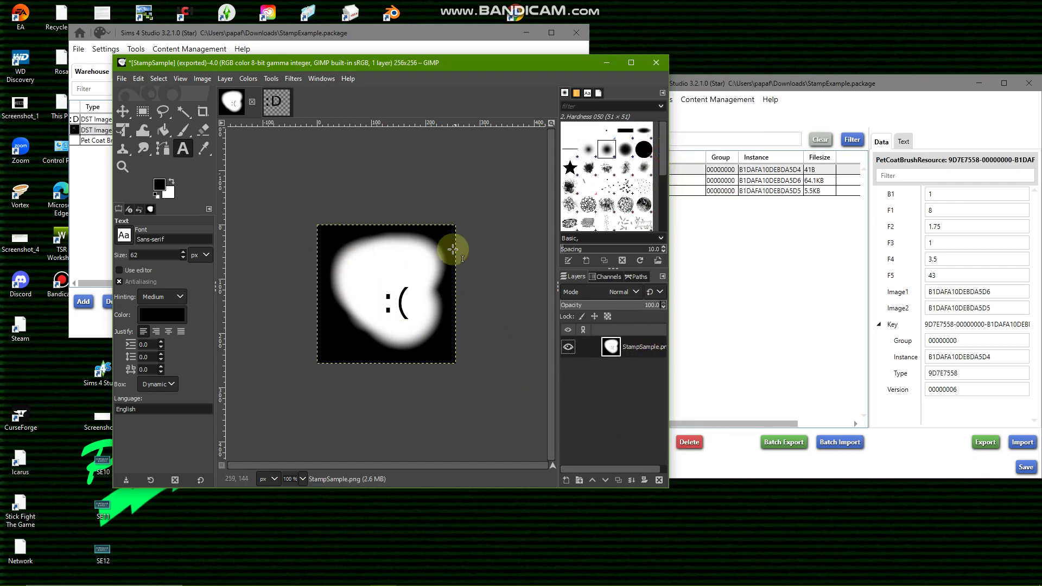
Export the 256 × 256 stamp image to Downloads as StampSample1.dds with no compression, L8 format and no mipmaps
left_click(119, 79)
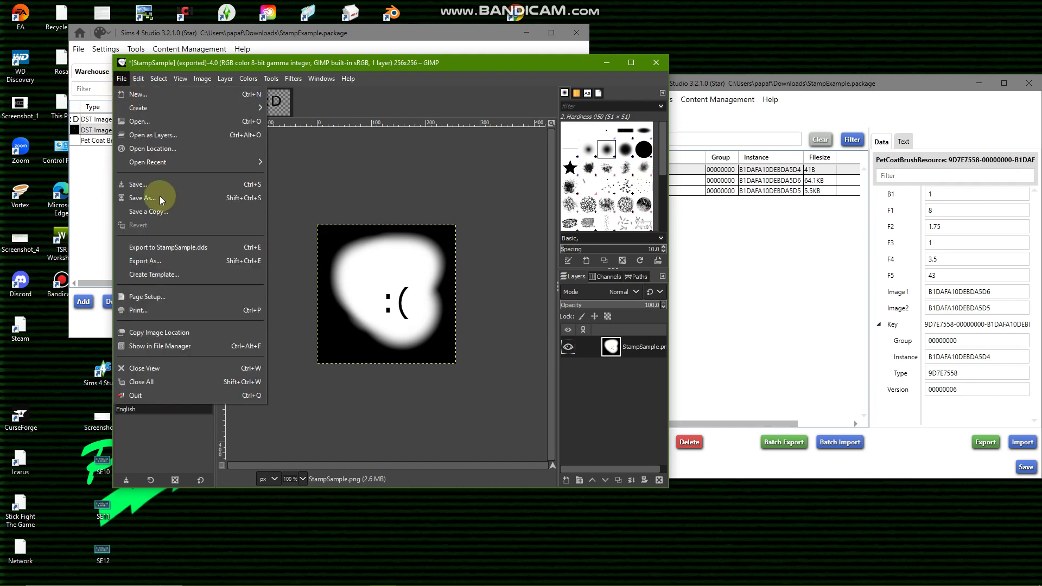
left_click(146, 259)
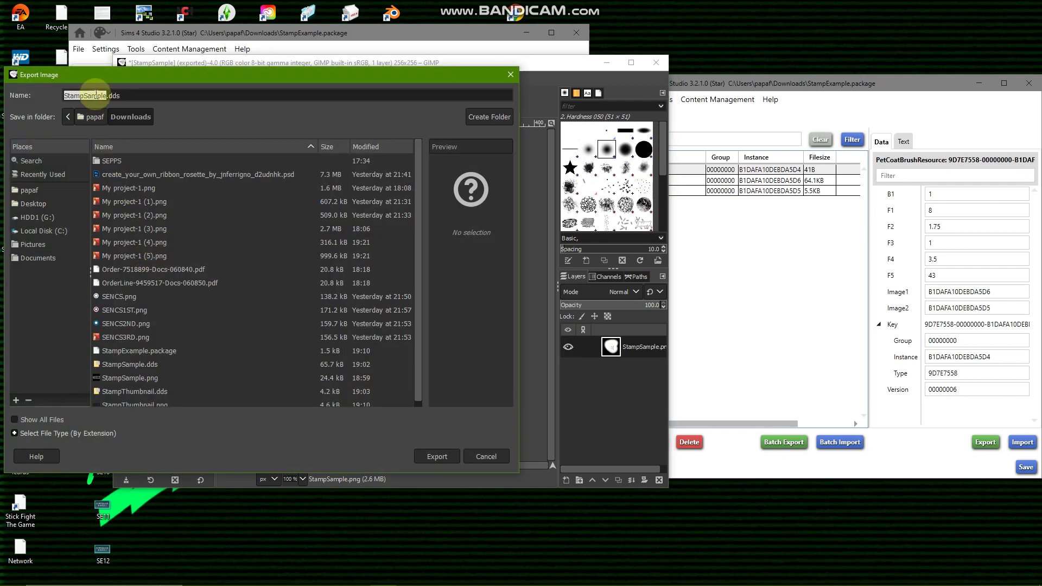
double_click(102, 96)
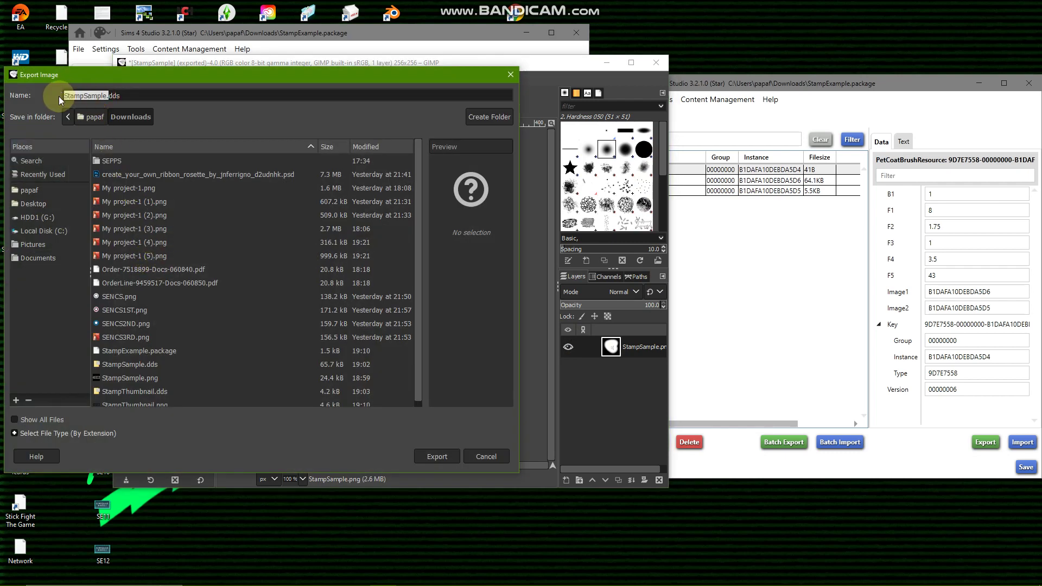
left_click(74, 96)
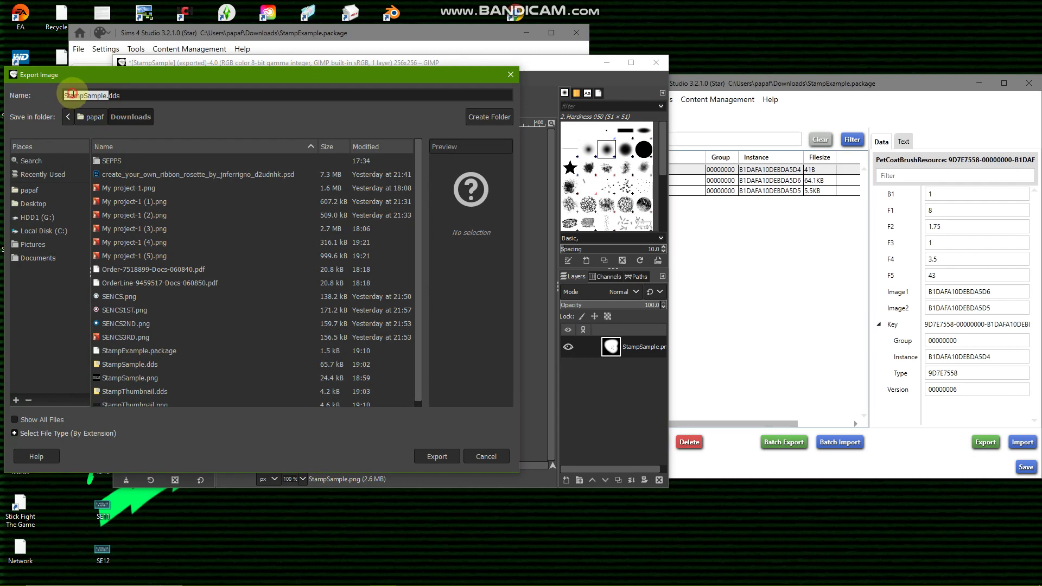
left_click(106, 96)
key("Return")
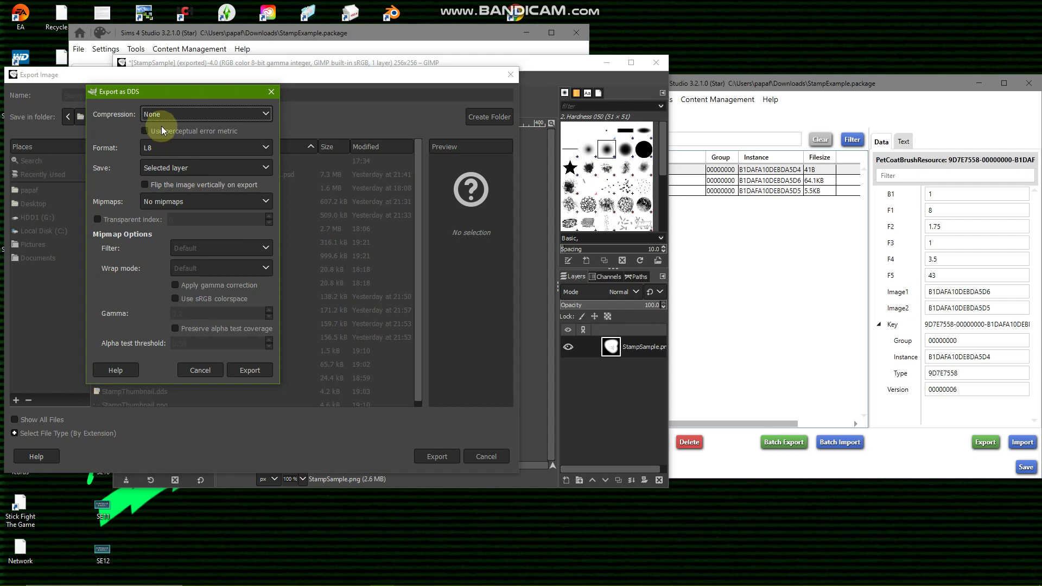
left_click(242, 369)
Try to copy the whole 256 × 256 stamp image into the 64 × 64 StampThumbnail image
left_click(269, 107)
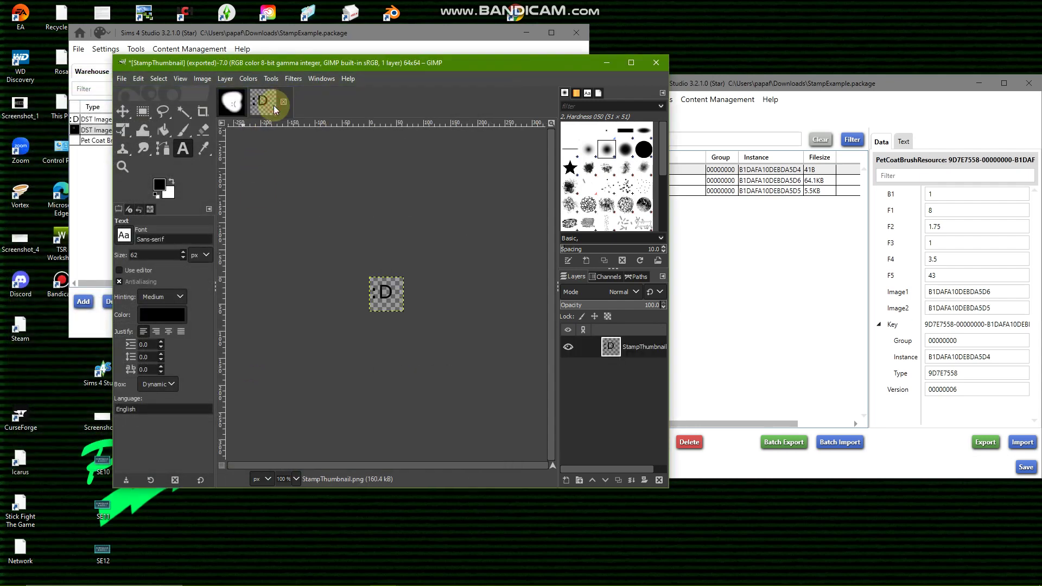
left_click(233, 101)
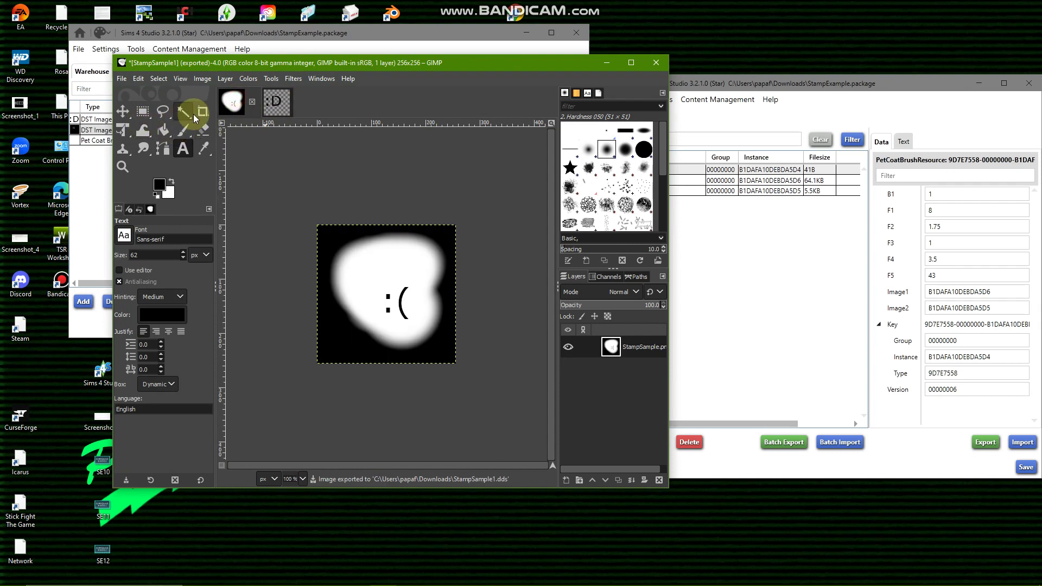
left_click(123, 112)
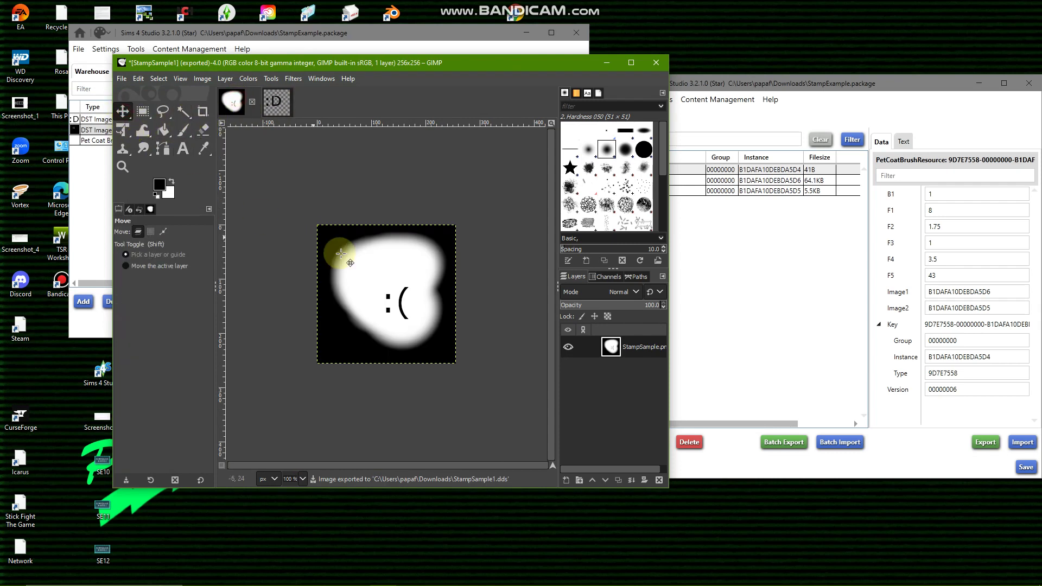
left_click(144, 112)
mouse_move(315, 216)
left_mouse_down()
mouse_move(506, 427)
mouse_move(442, 354)
mouse_move(461, 376)
left_mouse_up()
key("ctrl+c")
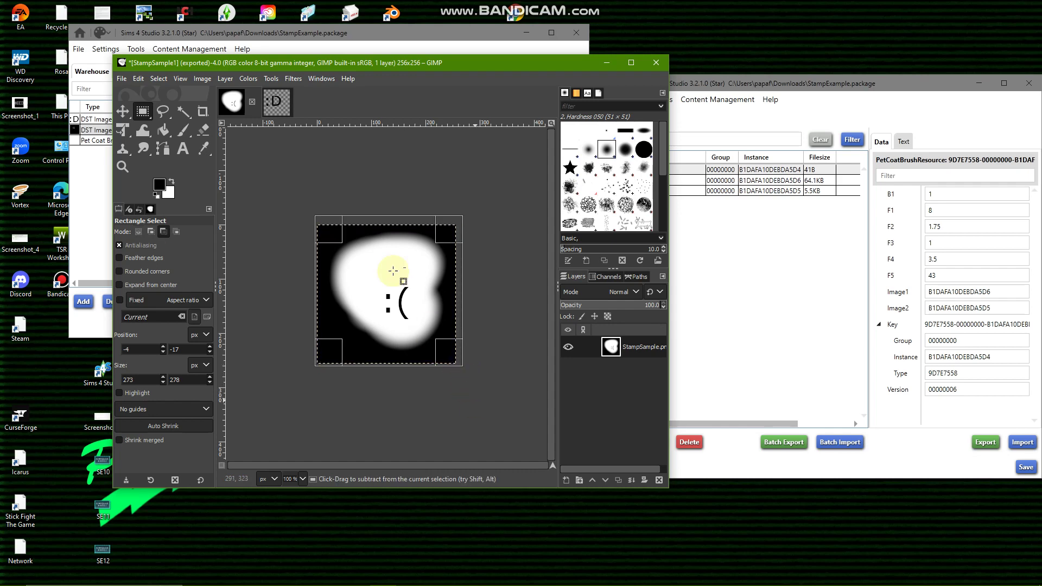
left_click(274, 102)
key("ctrl+v")
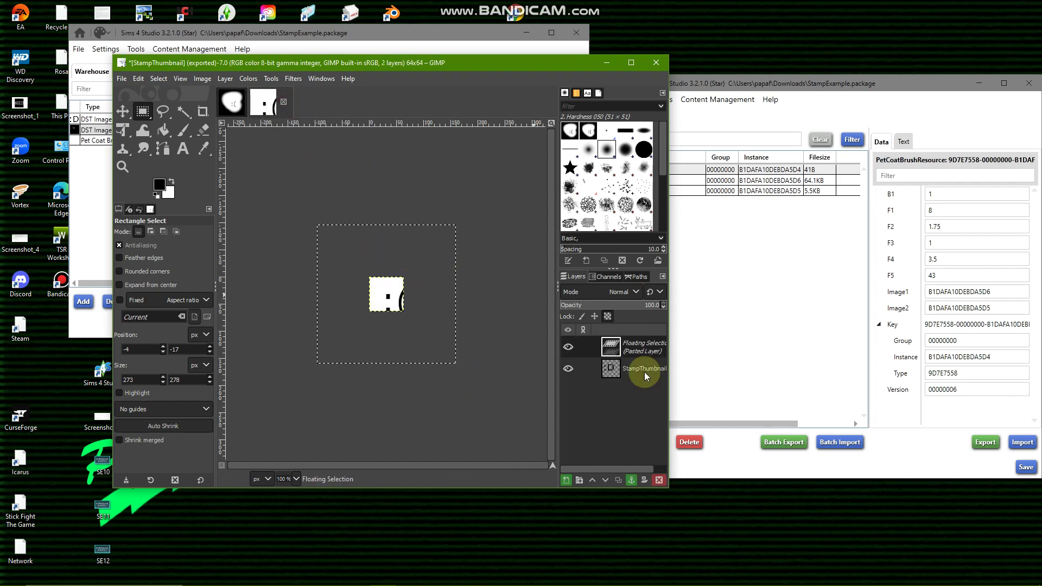
left_click(394, 333)
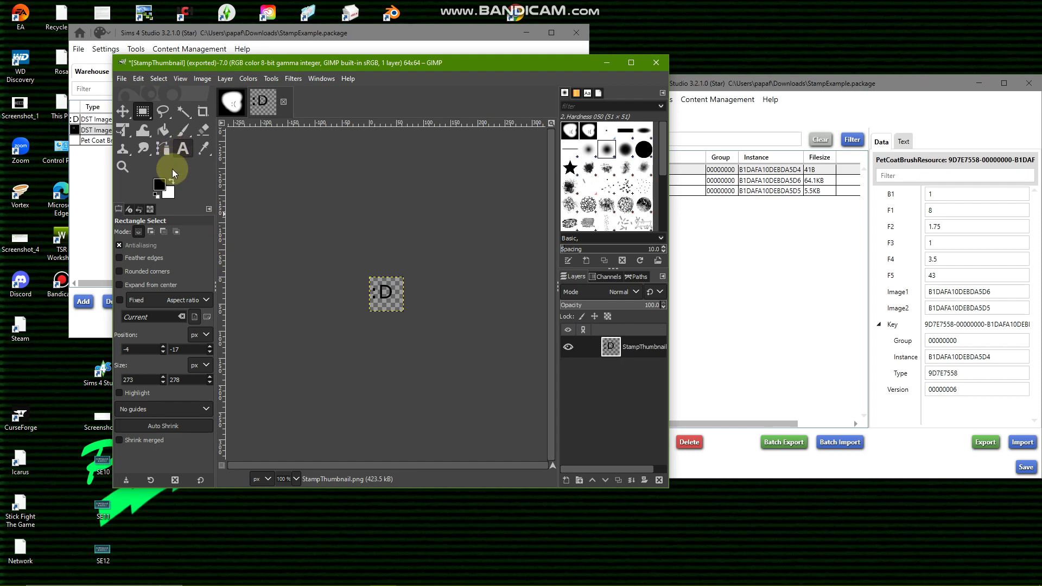
Erase the :D from the StampThumbnail image and add black :( text in 23 px Sans-serif in its place
left_click(203, 130)
mouse_move(393, 294)
left_mouse_down()
mouse_move(367, 301)
mouse_move(402, 305)
mouse_move(350, 269)
mouse_move(449, 324)
mouse_move(364, 266)
mouse_move(385, 309)
mouse_move(414, 305)
mouse_move(379, 294)
mouse_move(415, 317)
mouse_move(360, 319)
mouse_move(381, 309)
mouse_move(344, 278)
mouse_move(434, 299)
left_mouse_up()
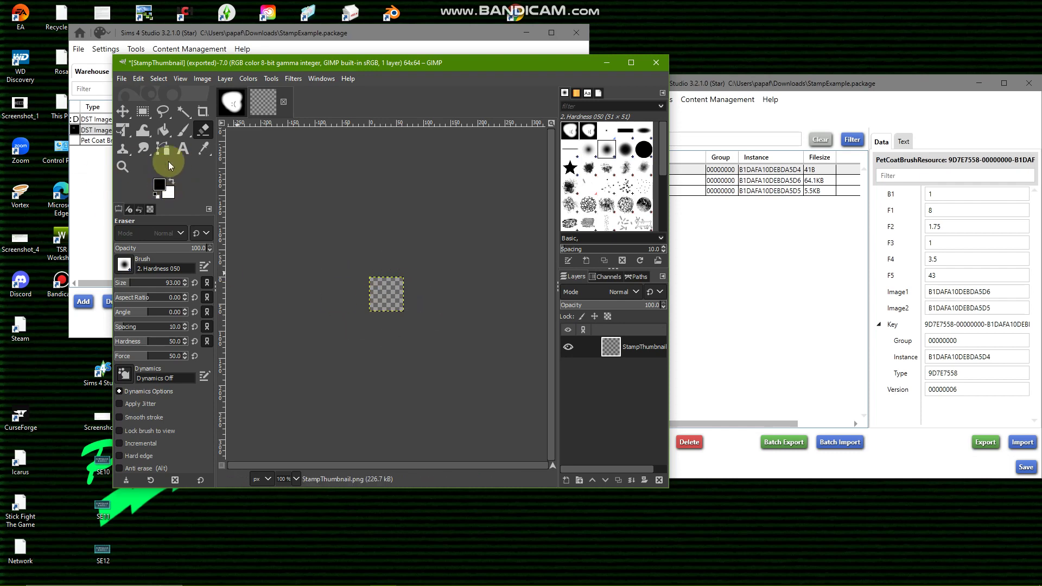
left_click(182, 149)
left_click(373, 292)
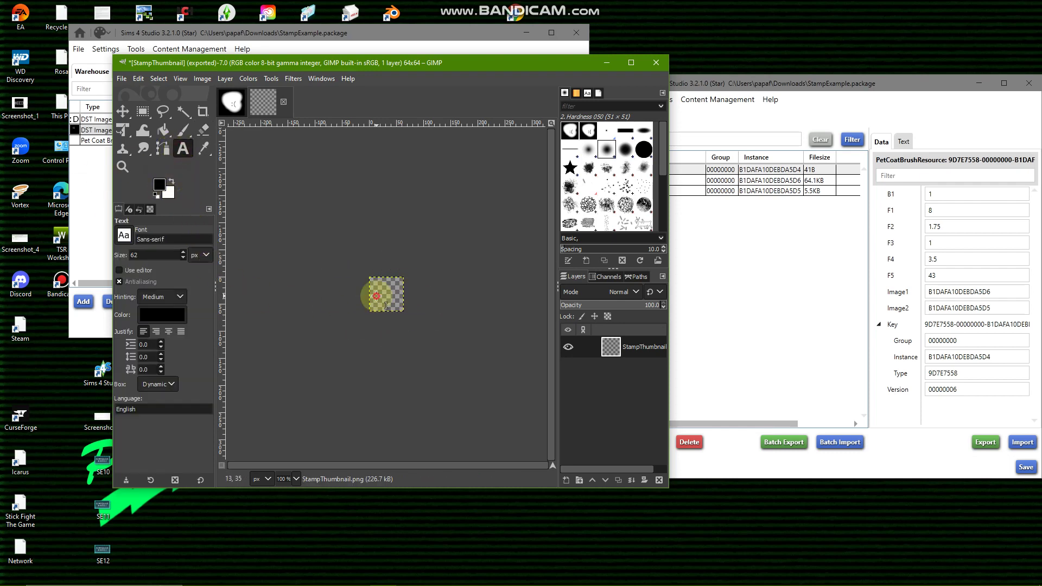
left_click(513, 266)
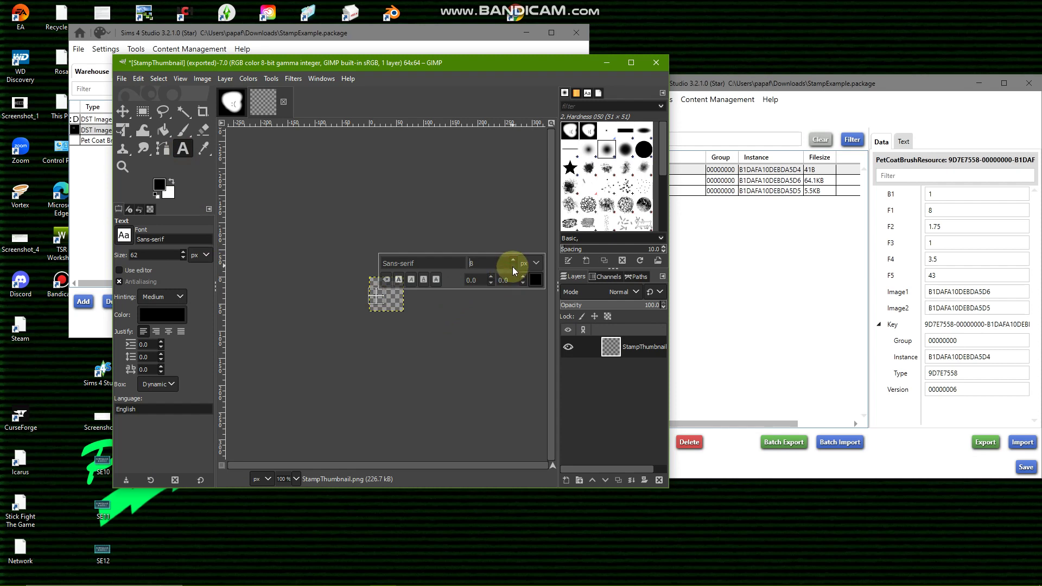
type("23")
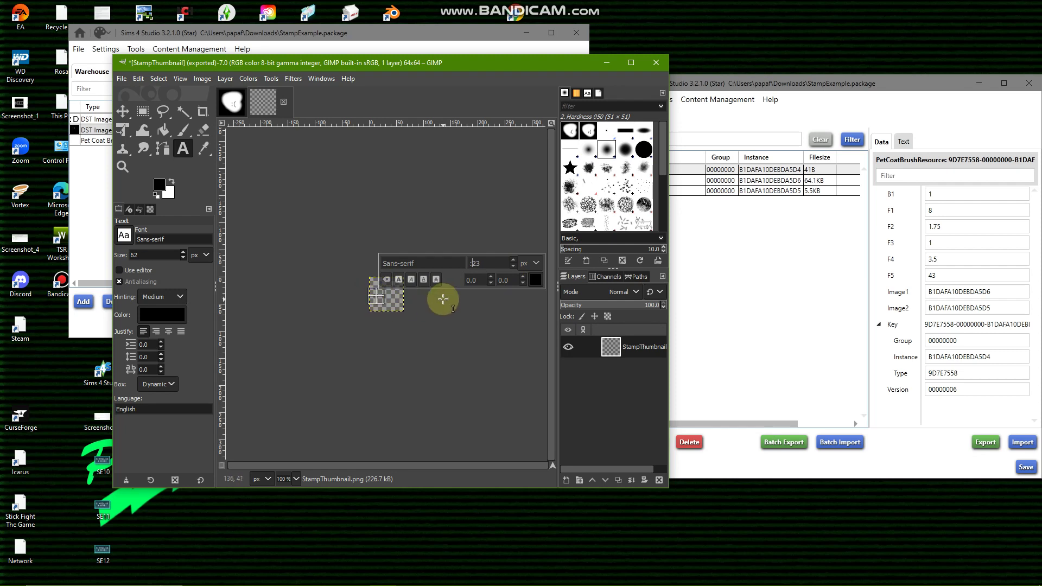
left_click_drag(381, 300, 402, 310)
left_click(387, 305)
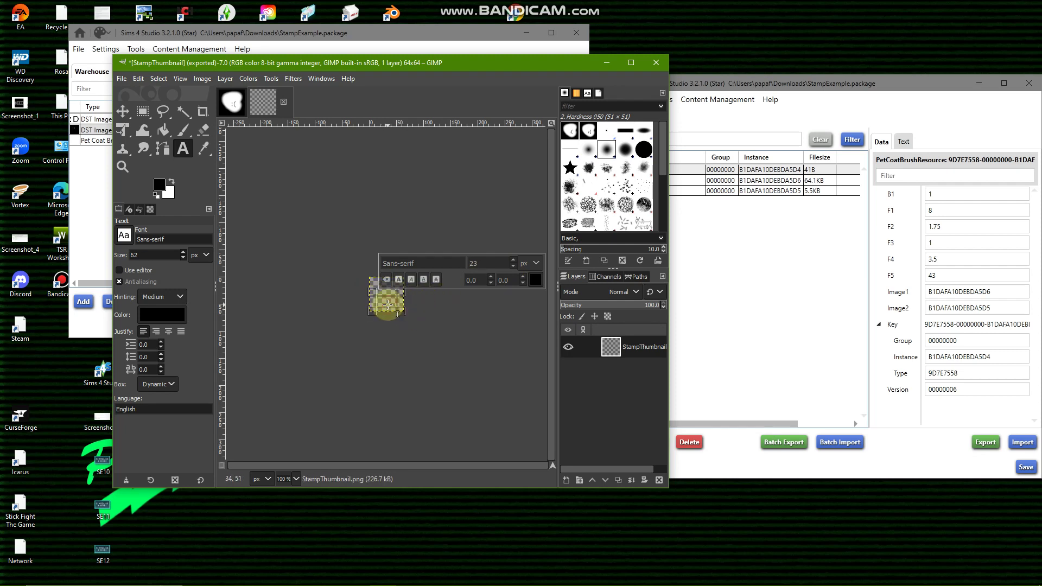
type(":(")
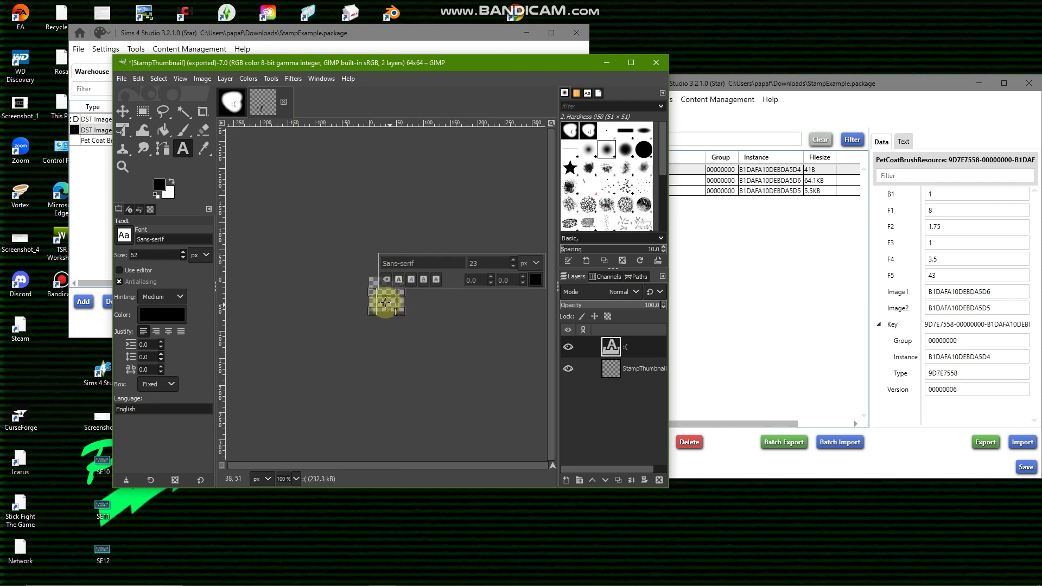
left_click_drag(372, 291, 386, 307)
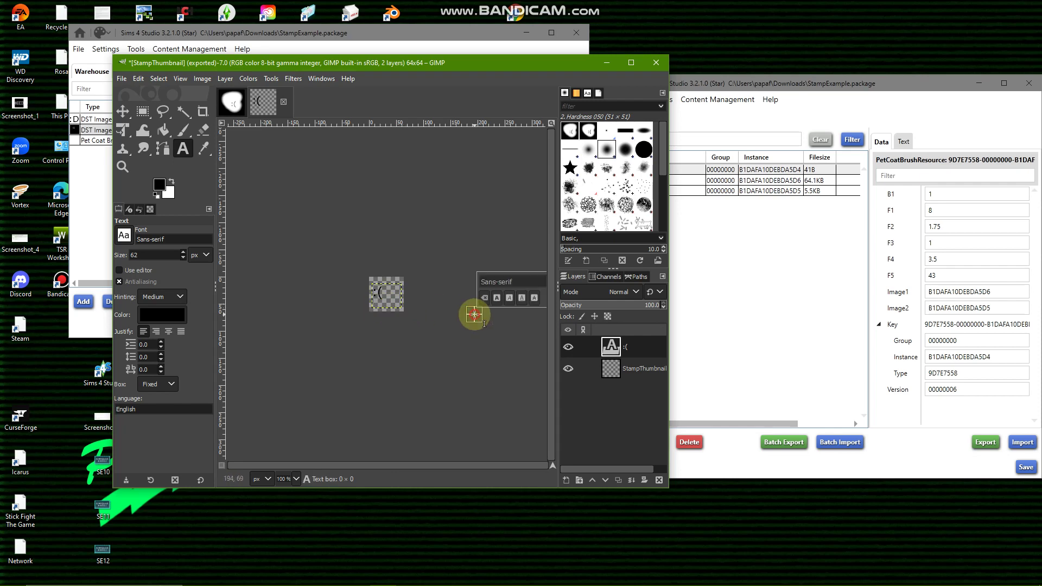
Paint a small black blob beside the thumbnail's :( with the Paintbrush at size 12, then merge the layer down
left_click(183, 131)
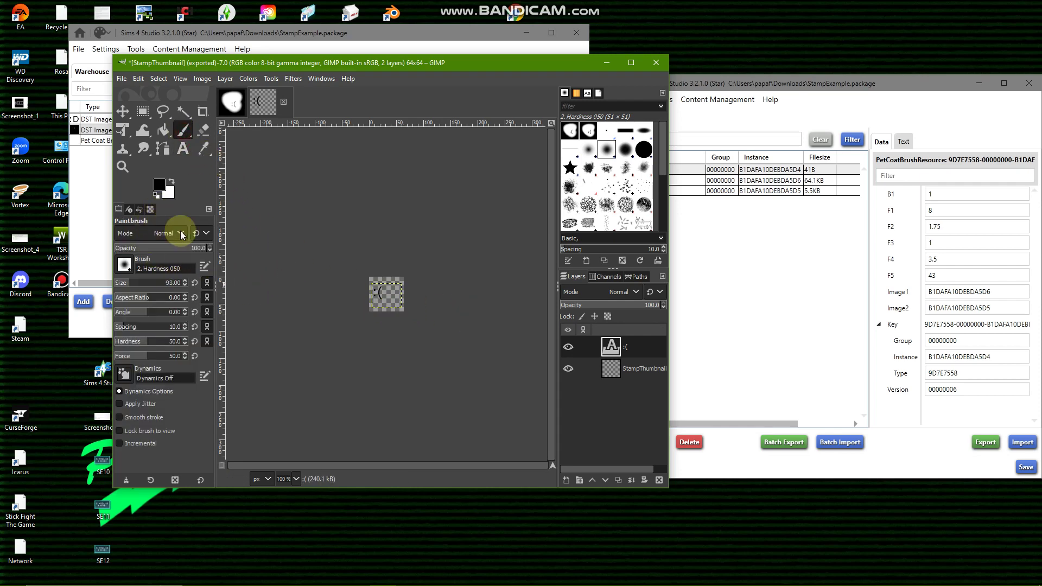
left_click(167, 283)
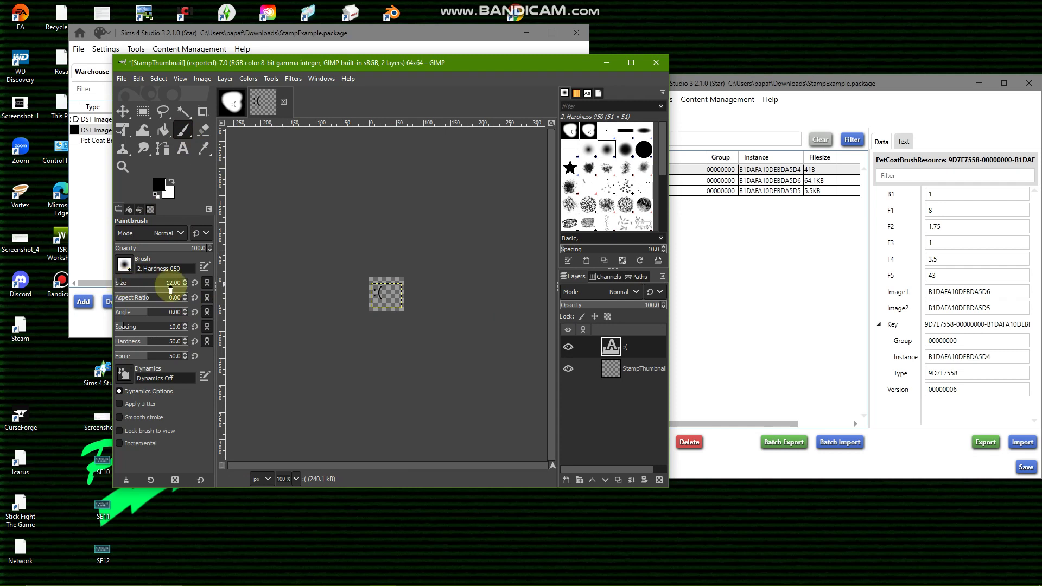
left_click_drag(387, 297, 388, 291)
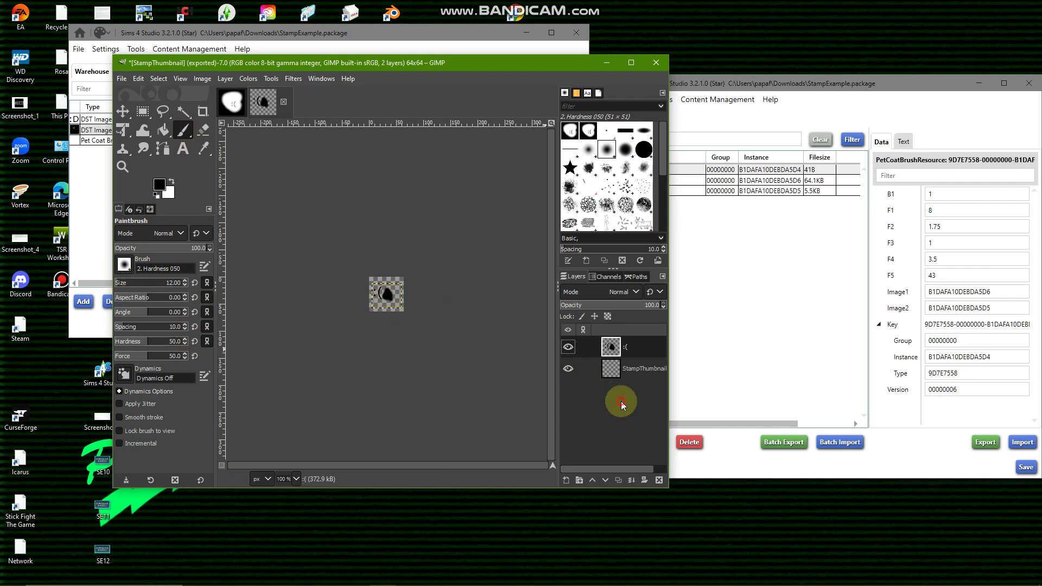
left_click(642, 350)
right_click(642, 350)
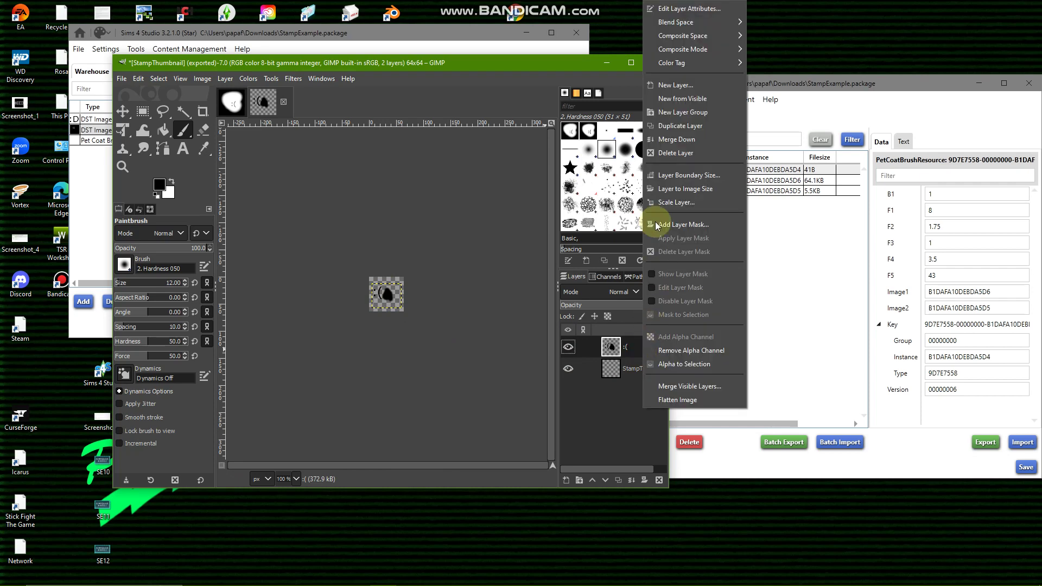
left_click(673, 139)
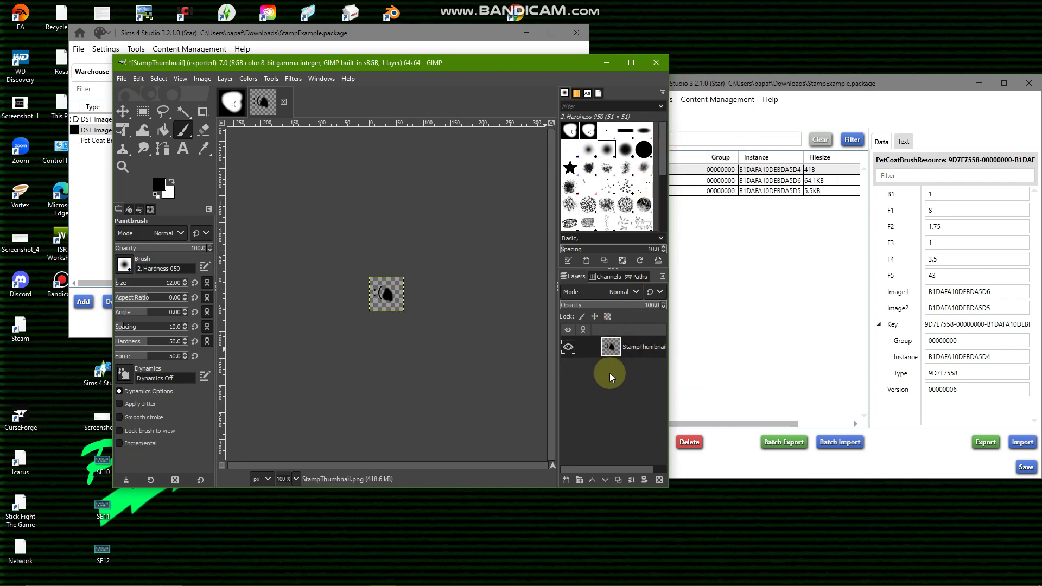
Export the edited 64 × 64 thumbnail image to Downloads as StampThumbnail1.png with the default PNG options
left_click(120, 78)
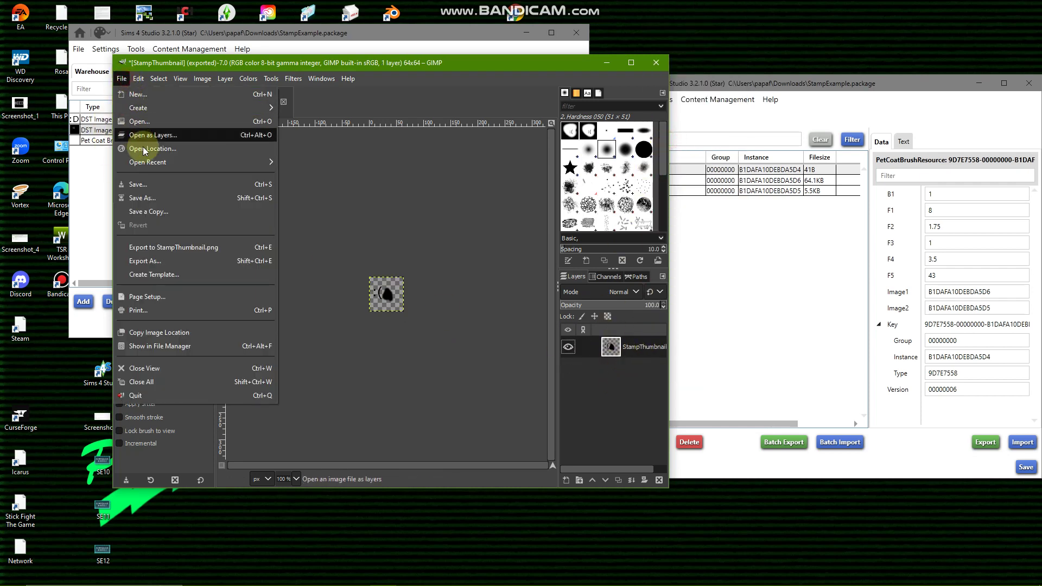
left_click(141, 263)
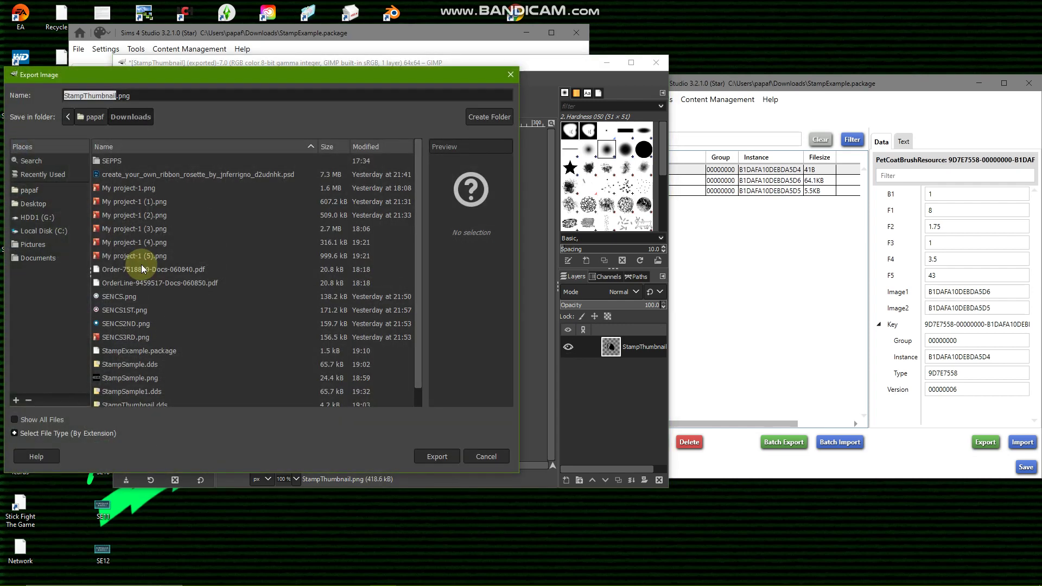
left_click(117, 96)
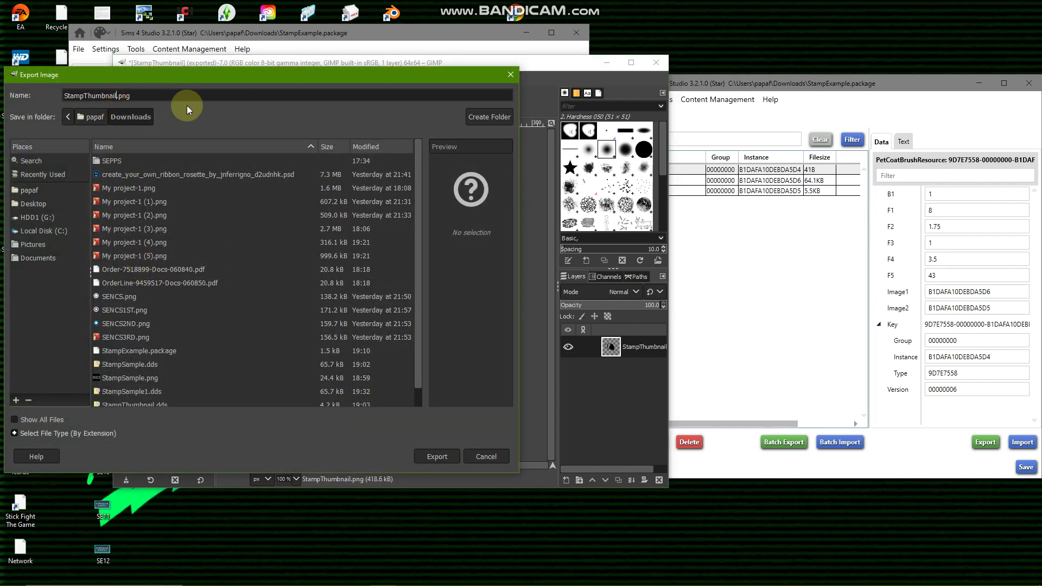
type("1")
left_click(439, 455)
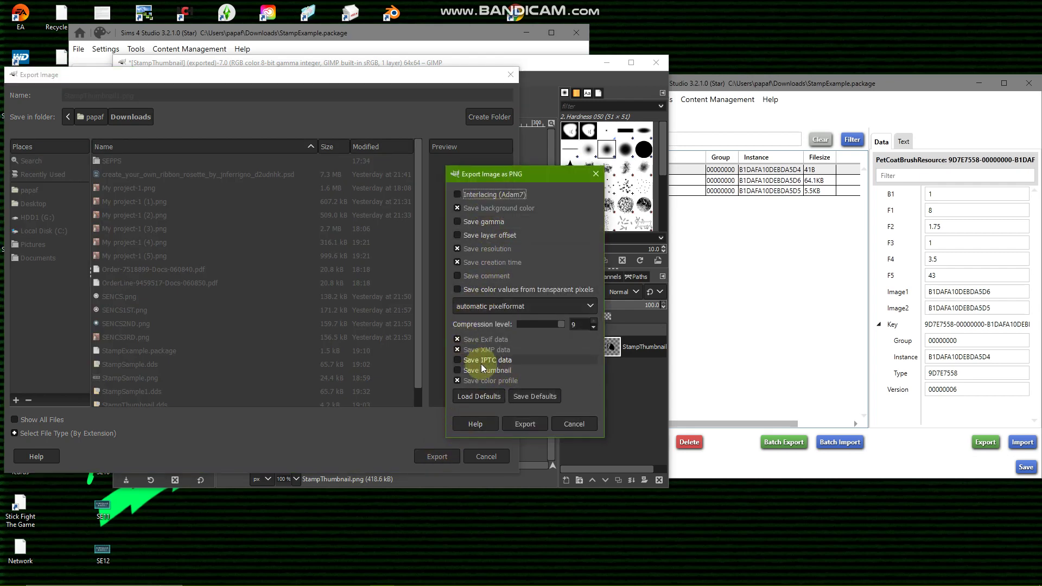
left_click(533, 422)
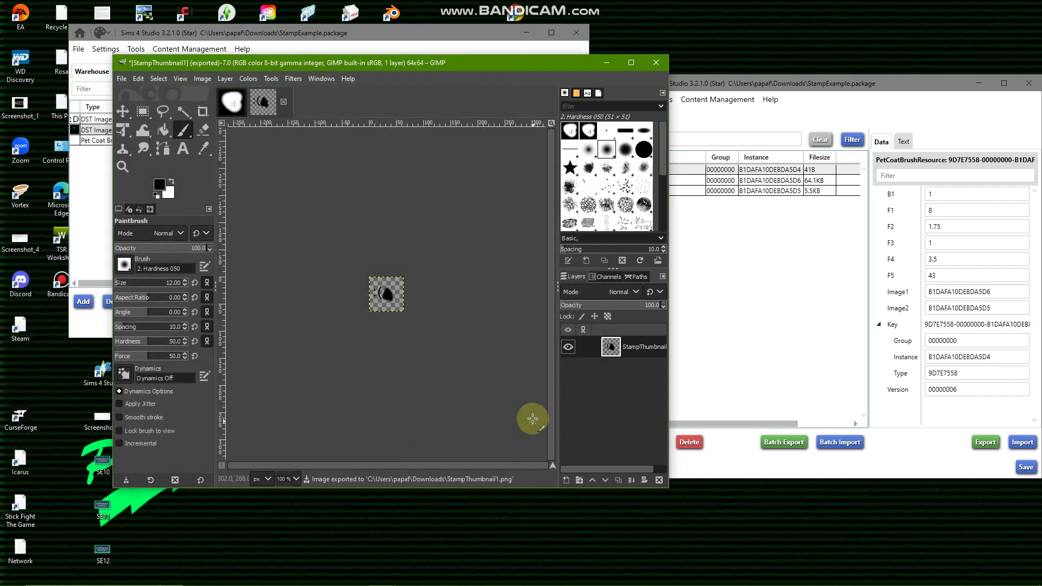
Switch to Sims 4 Studio and import StampThumbnail1.png into the 64 × 64 DST Image resource
left_click(239, 34)
left_click(130, 116)
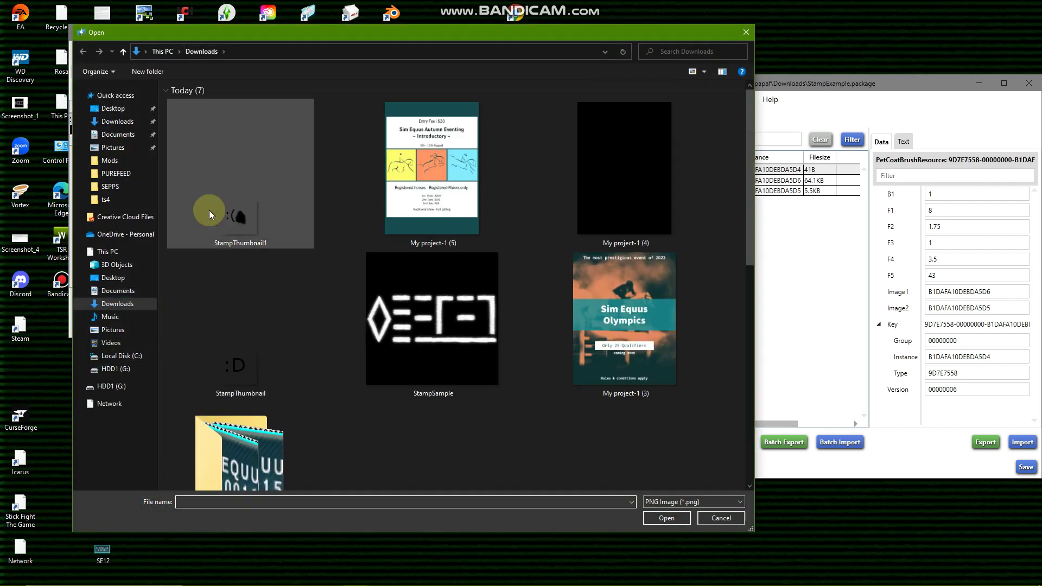
double_click(225, 214)
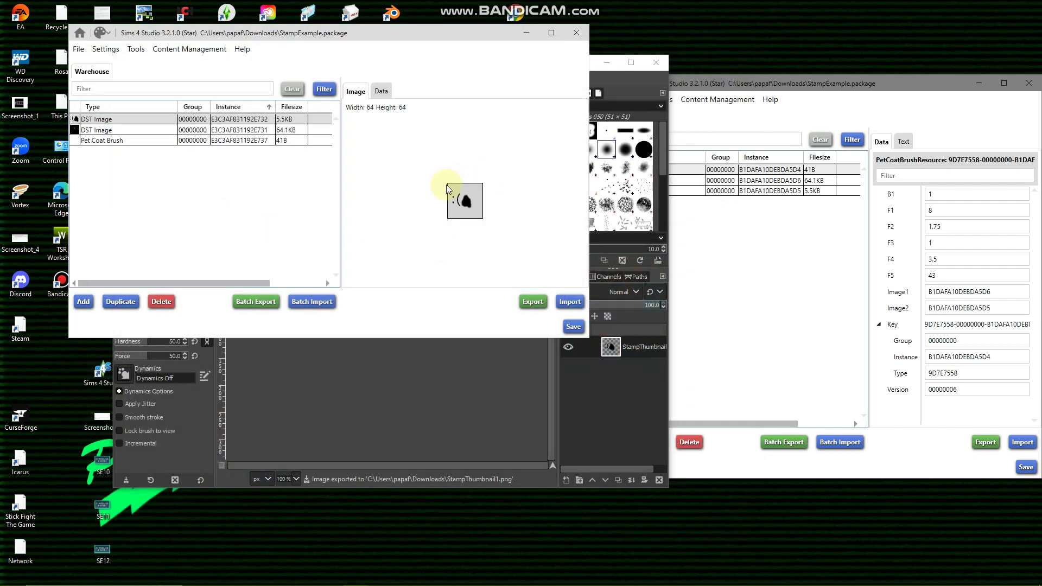
Replace the 256 × 256 DST Image with StampSample1.dds from Downloads, choosing DDS Image as the import file type
left_click(132, 130)
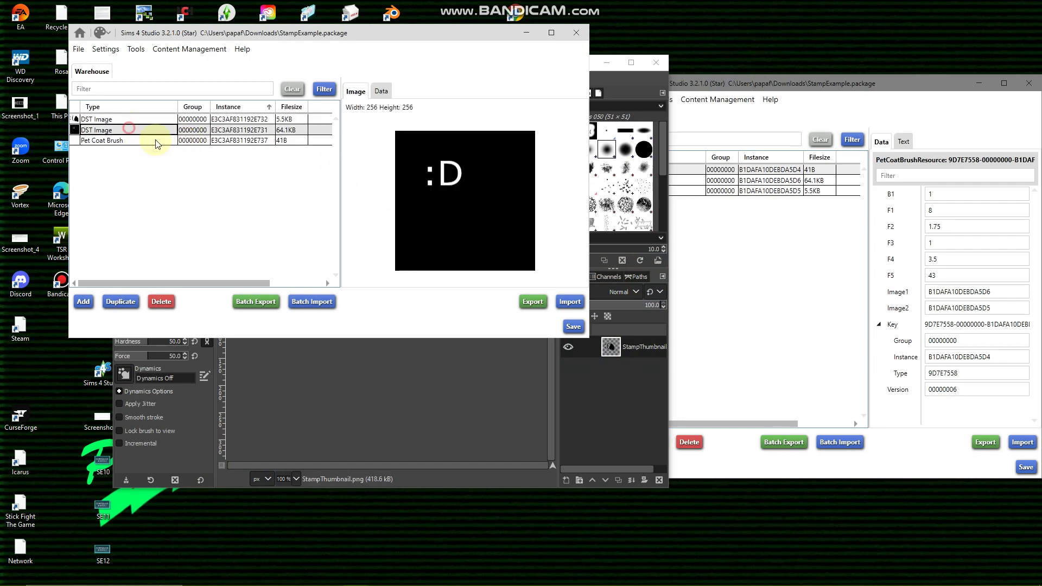
left_click(561, 302)
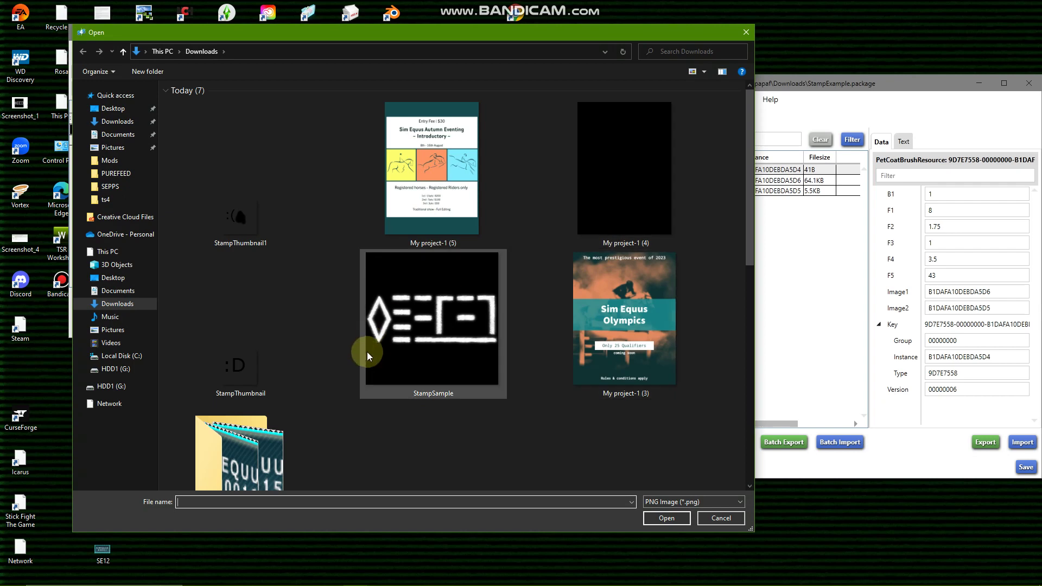
scroll(454, 251, "down", 10)
scroll(457, 313, "up", 10)
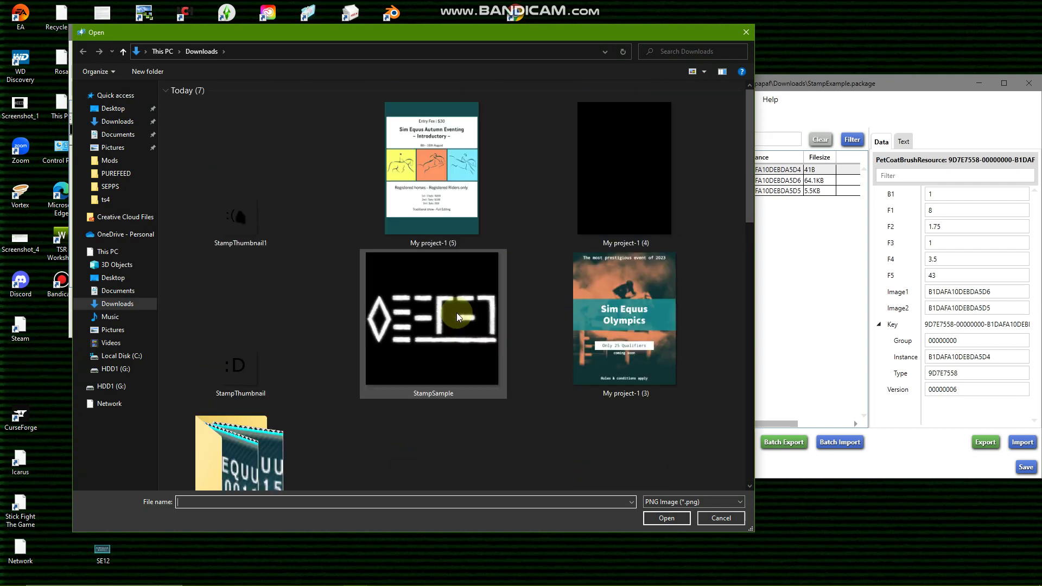
left_click(113, 147)
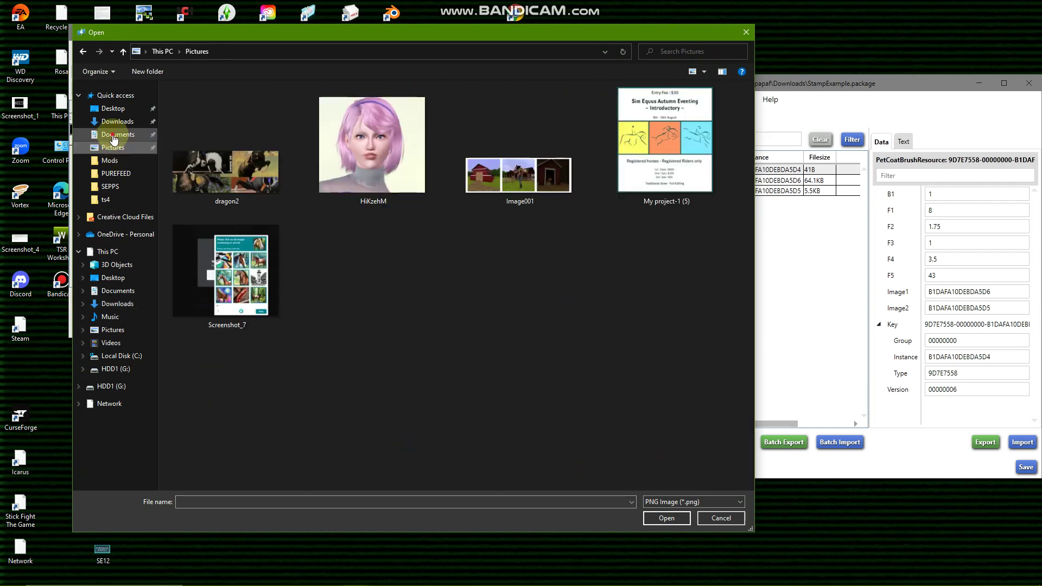
left_click(117, 134)
left_click(117, 121)
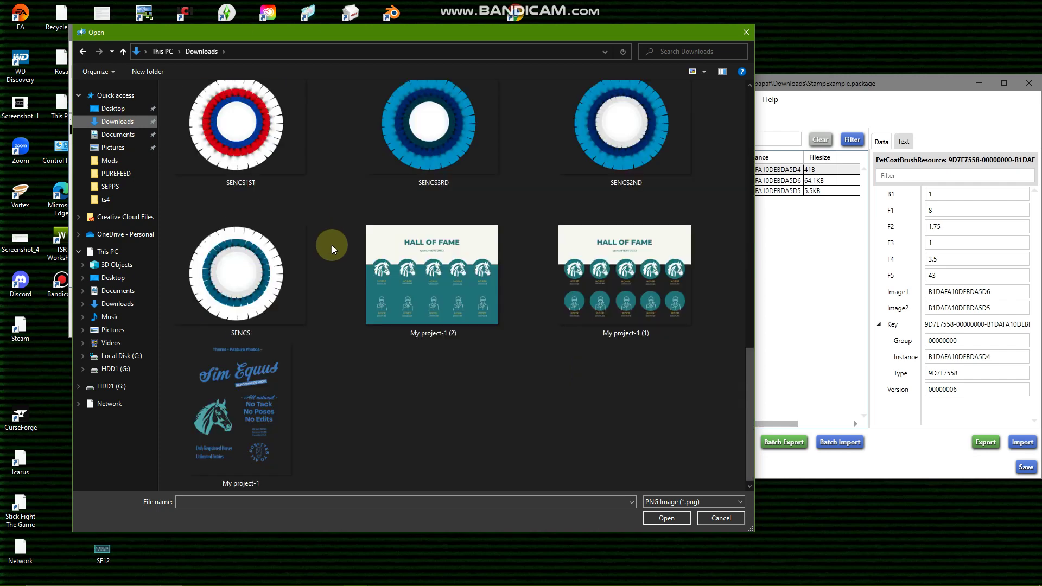
left_click(113, 108)
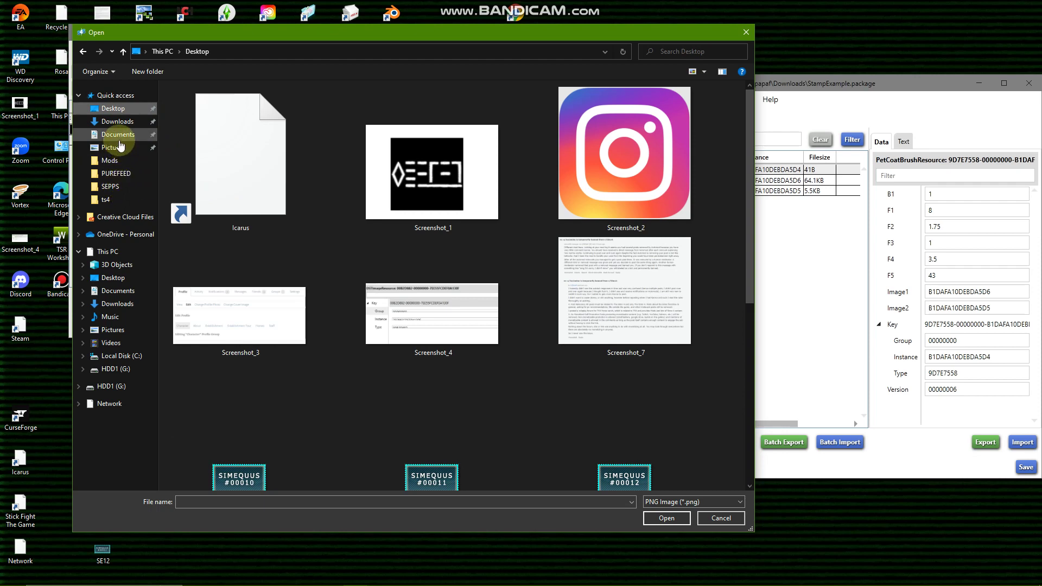
left_click(118, 121)
left_click(665, 500)
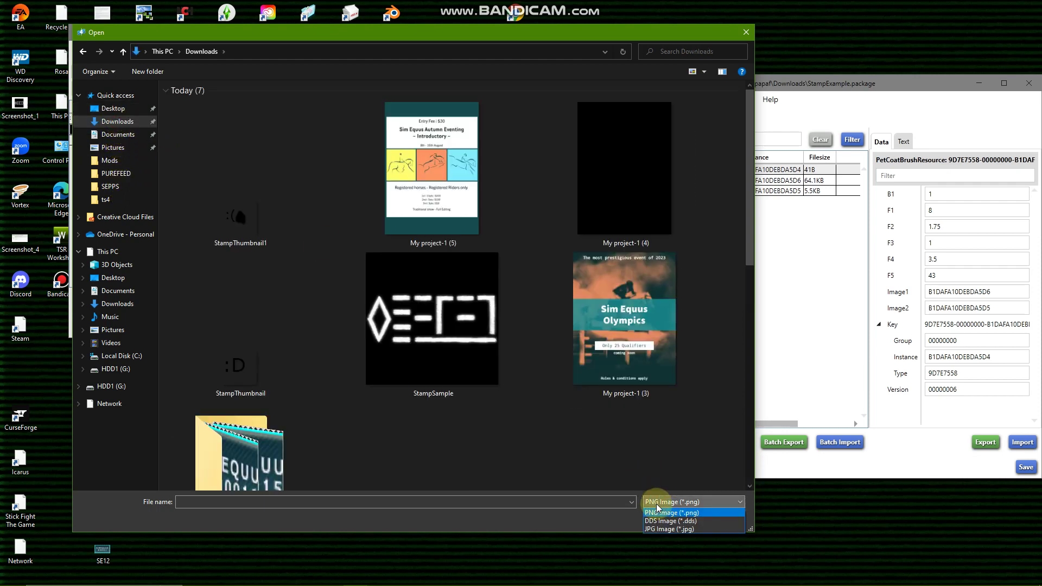
left_click(659, 514)
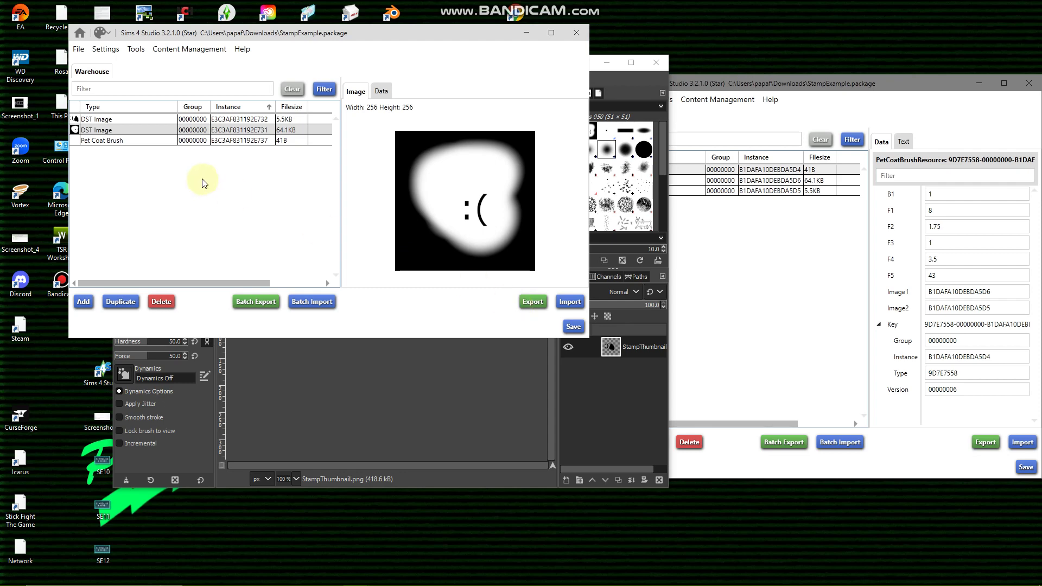
Review both imported DST images and compare their instances with the Pet Coat Brush's Image1, Image2 and key values
left_click(145, 140)
left_click(145, 130)
left_click(144, 120)
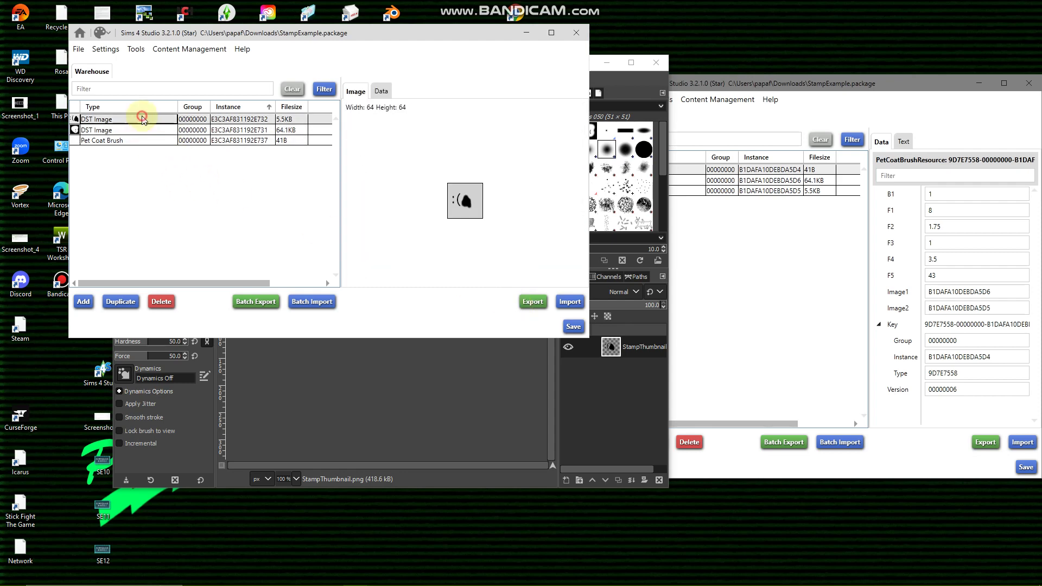
left_click(146, 142)
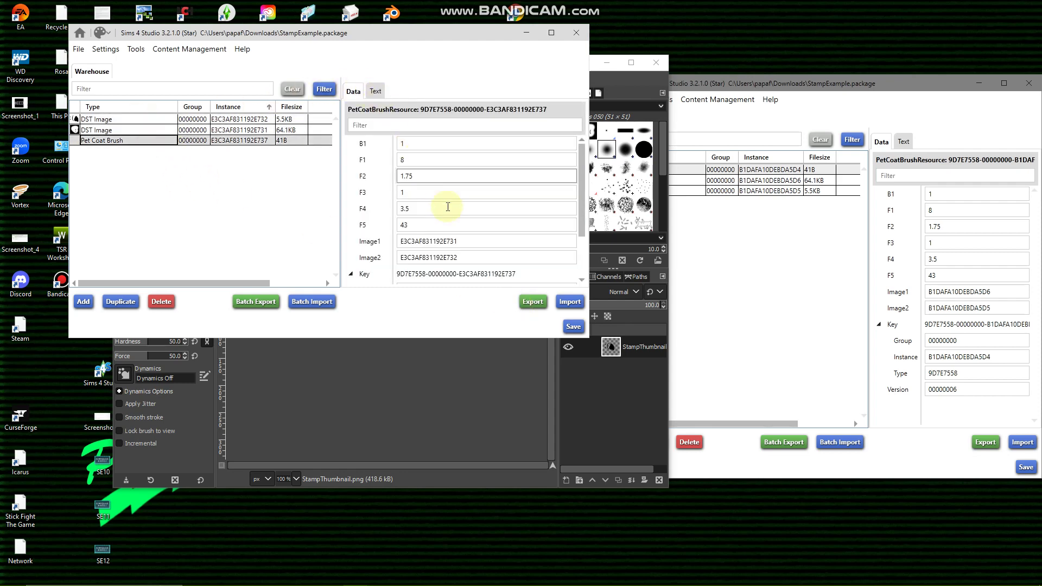
scroll(447, 207, "down", 2)
scroll(470, 238, "up", 2)
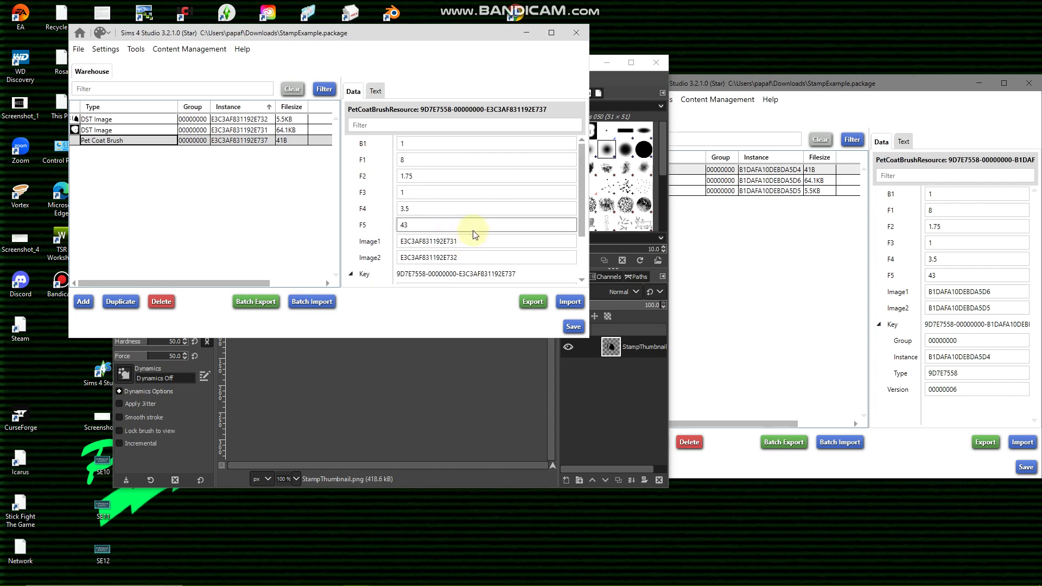
scroll(471, 231, "down", 2)
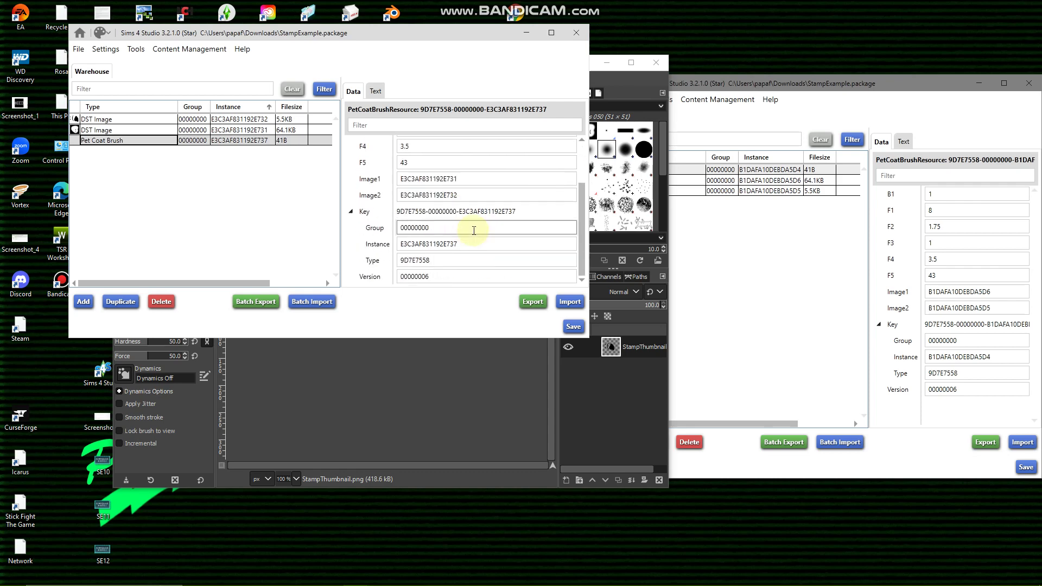
left_click(238, 119)
left_click(235, 140)
left_click(236, 119)
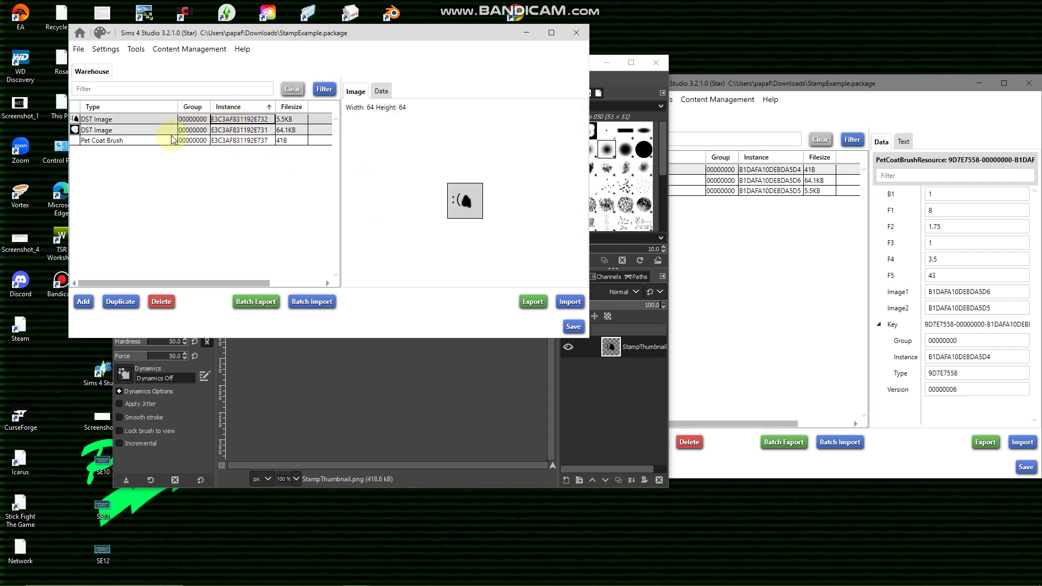
Save the StampExample package with its replaced stamp and thumbnail images
left_click(572, 327)
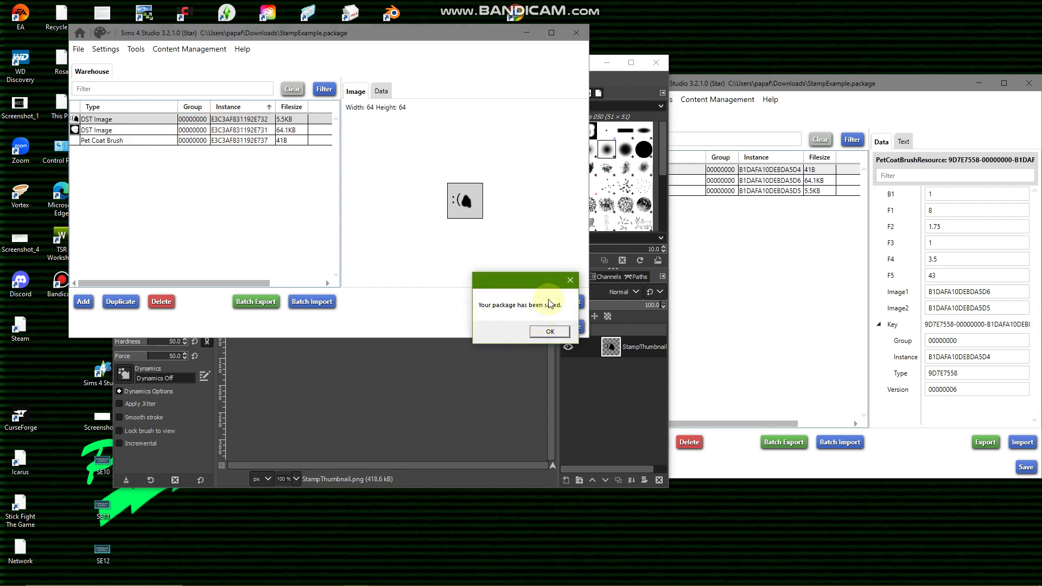
left_click(549, 332)
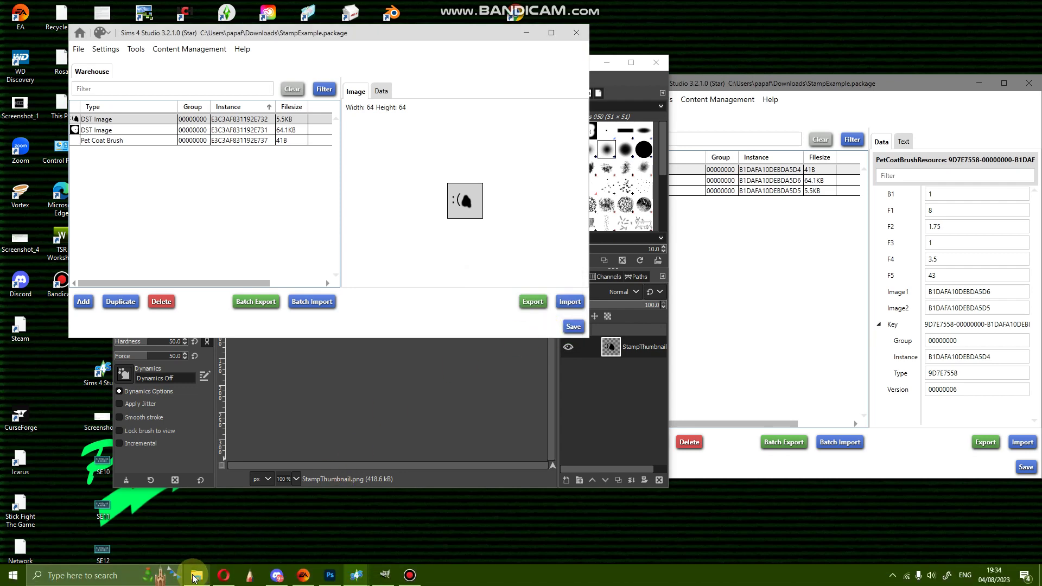
In File Explorer, copy the StampExample package from Downloads into The Sims 4 Mods folder
left_click(192, 575)
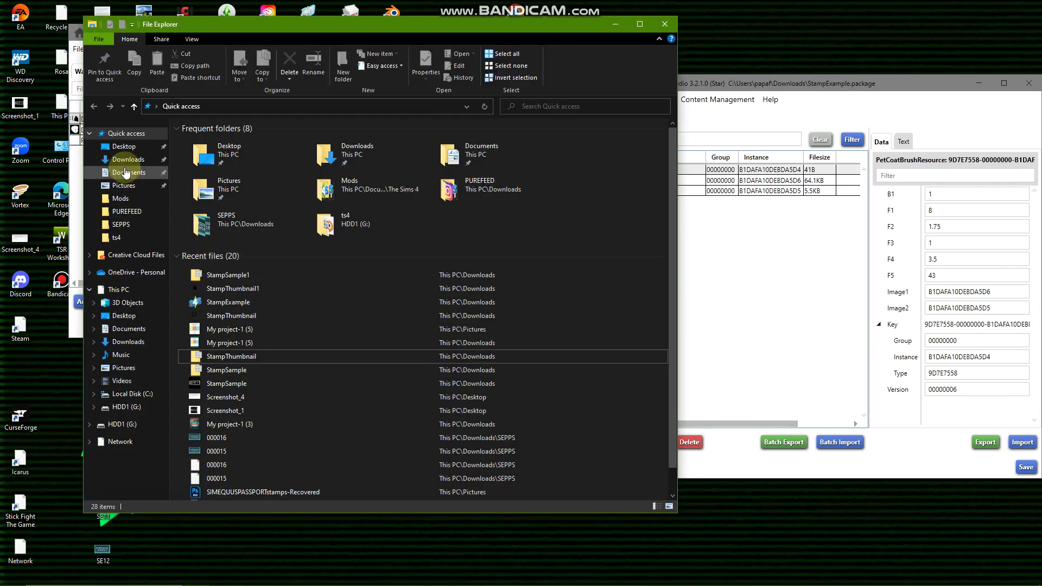
left_click(128, 172)
left_click(128, 159)
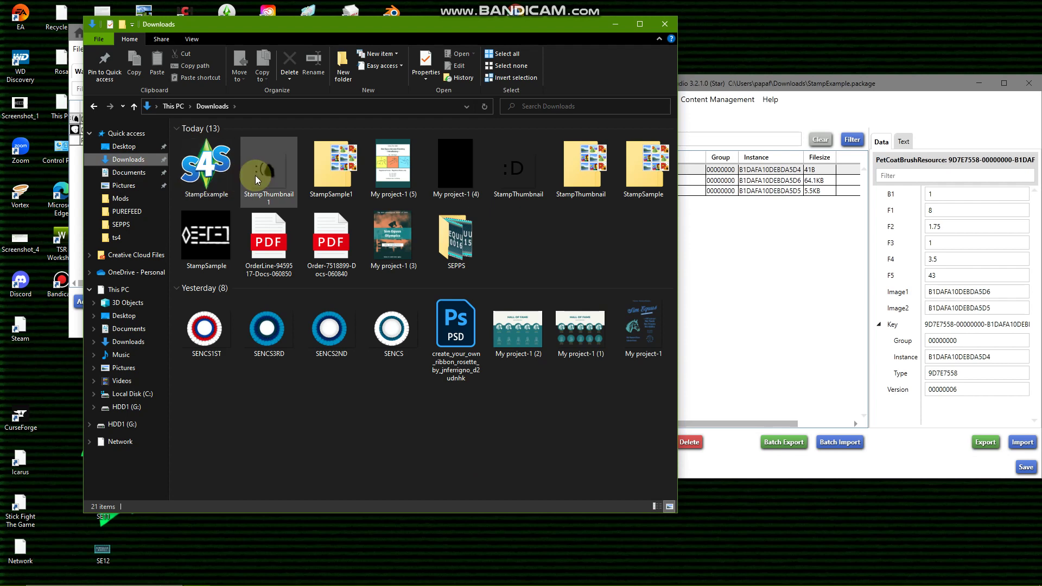
right_click(216, 168)
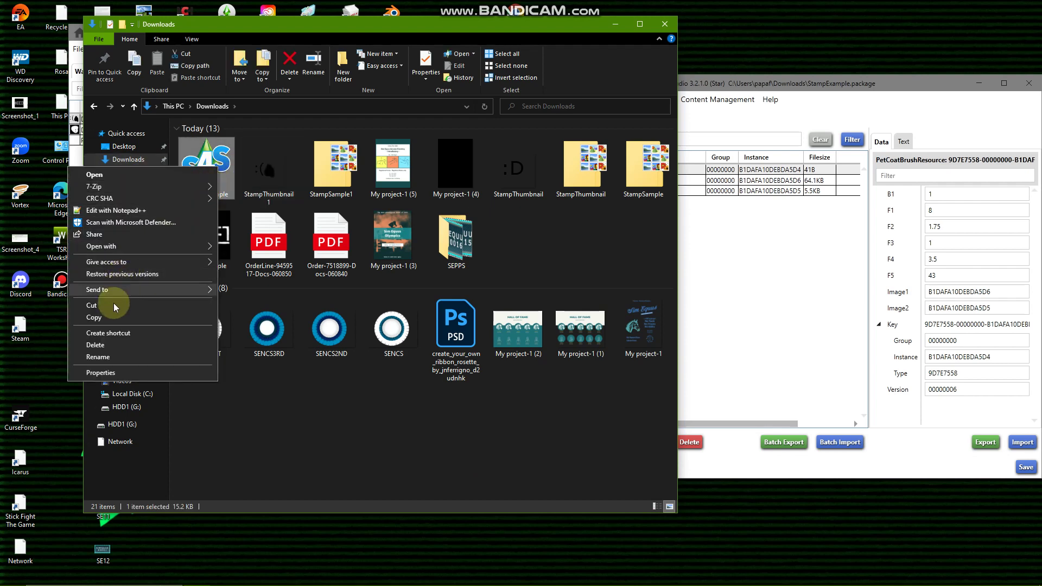
left_click(94, 316)
left_click(121, 200)
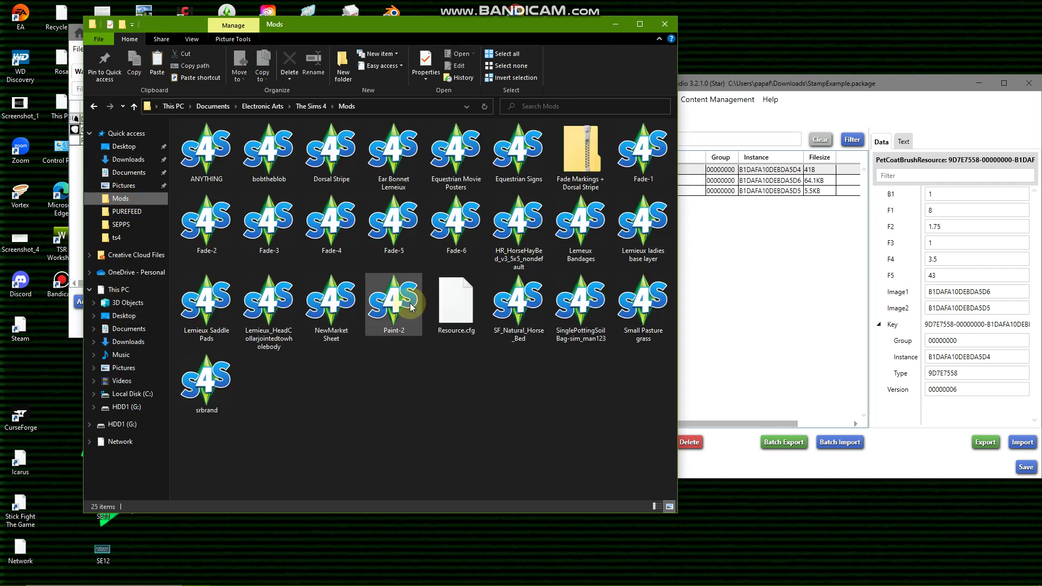
right_click(279, 391)
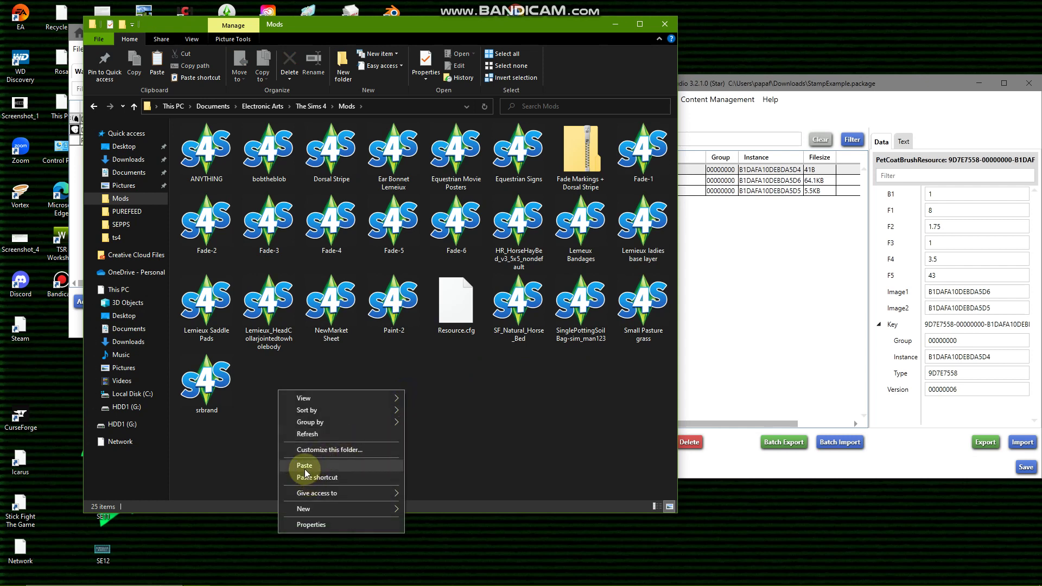
left_click(380, 465)
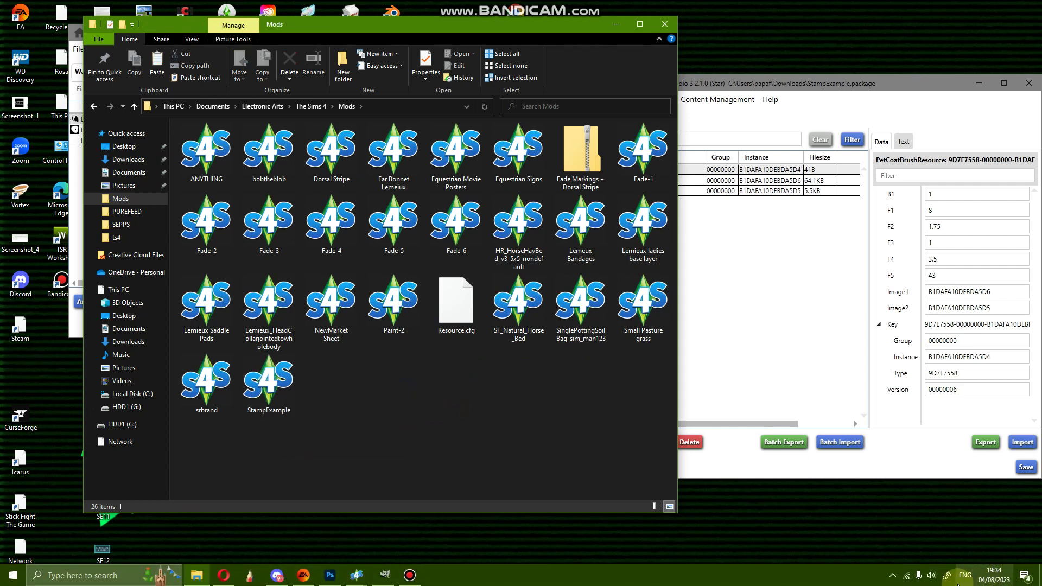
Find Steam through the Windows search and launch it
left_click(892, 575)
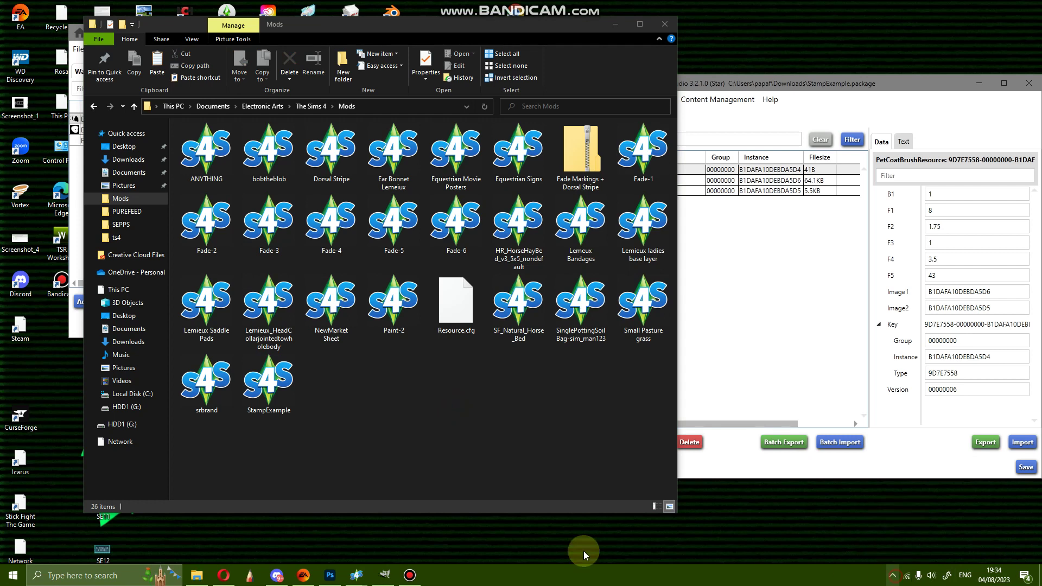
left_click(120, 575)
type("steam")
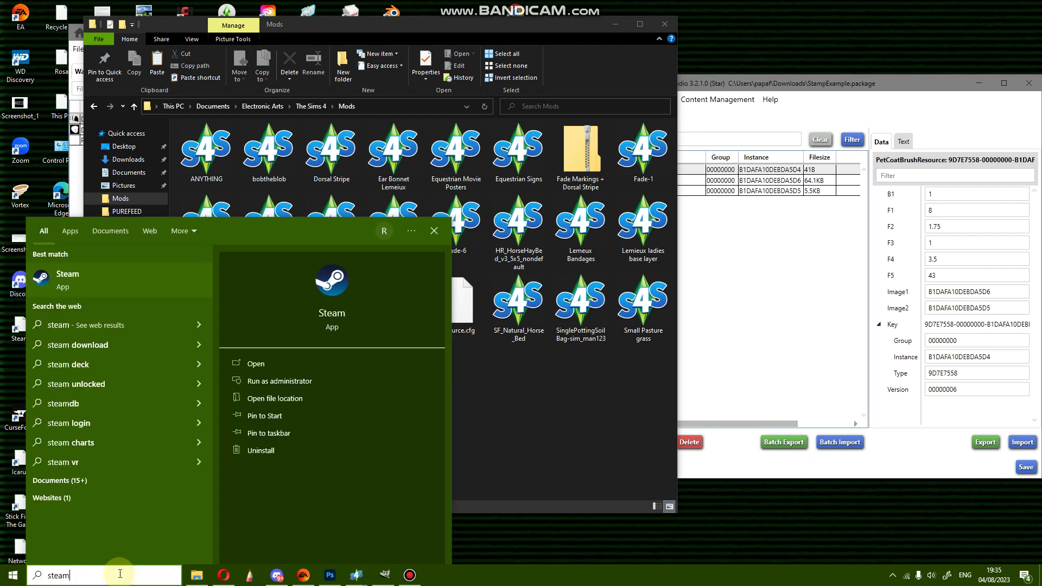
key("Return")
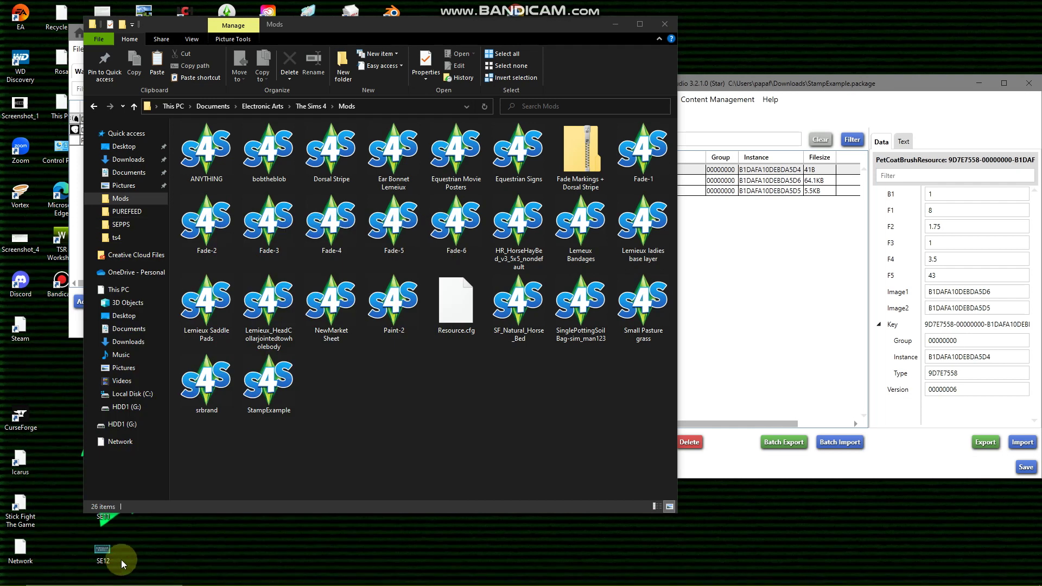
Launch The Sims 4 from Steam and close Steam's friends list and promotional window
left_click_drag(317, 23, 364, 44)
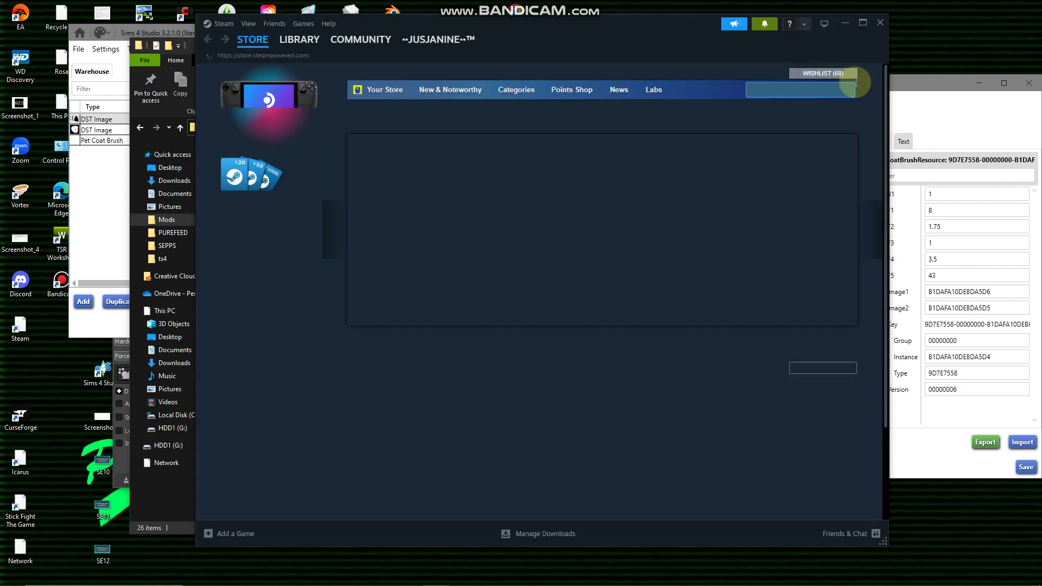
left_click(842, 24)
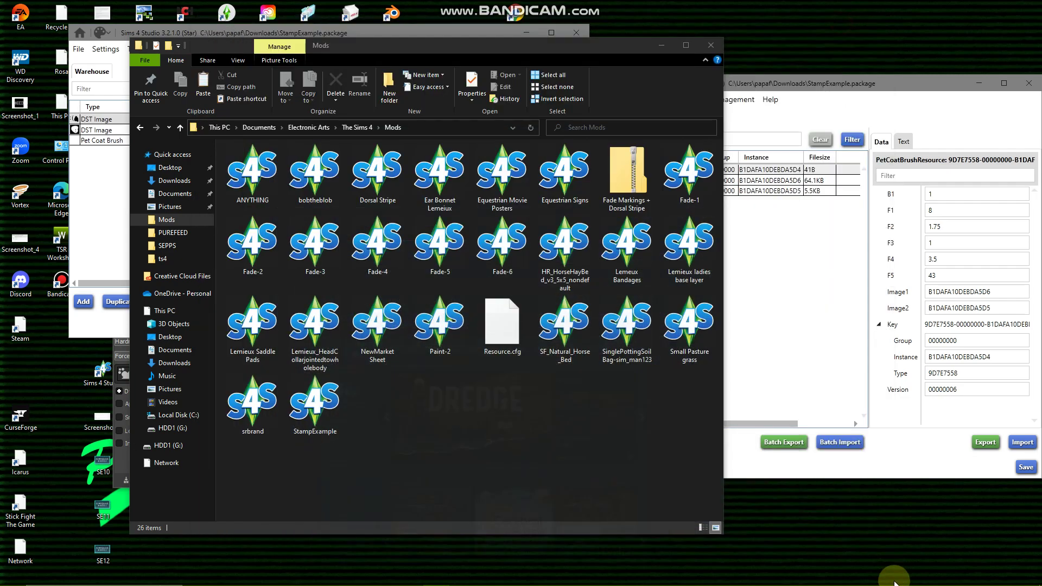
left_click(892, 575)
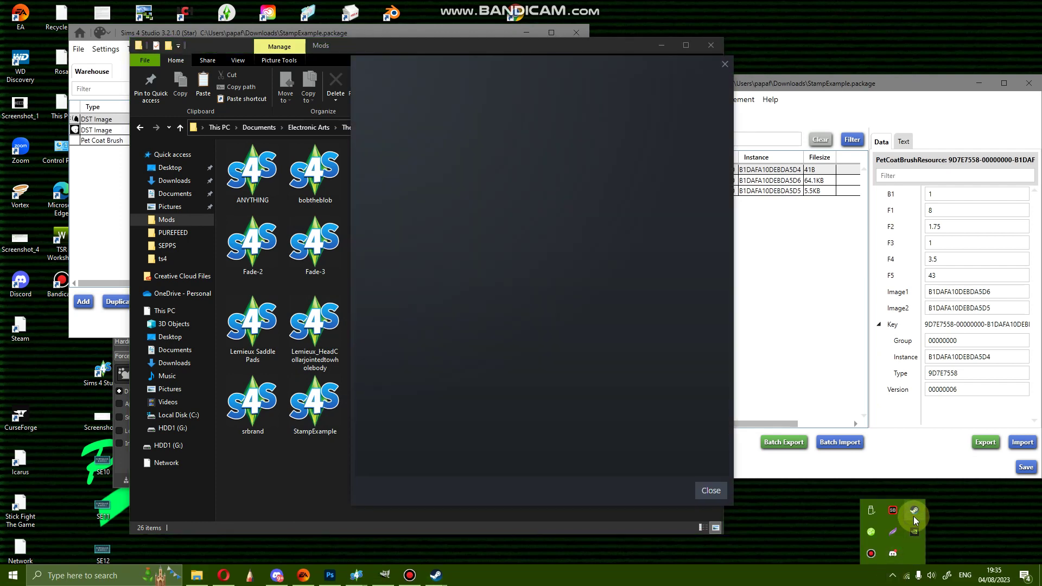
left_click(913, 512)
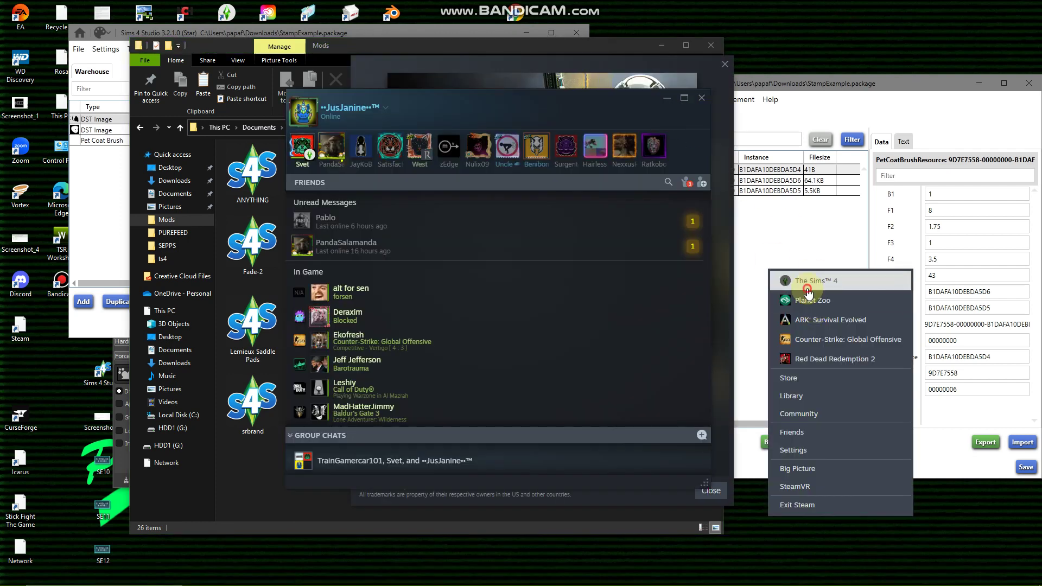
left_click(672, 115)
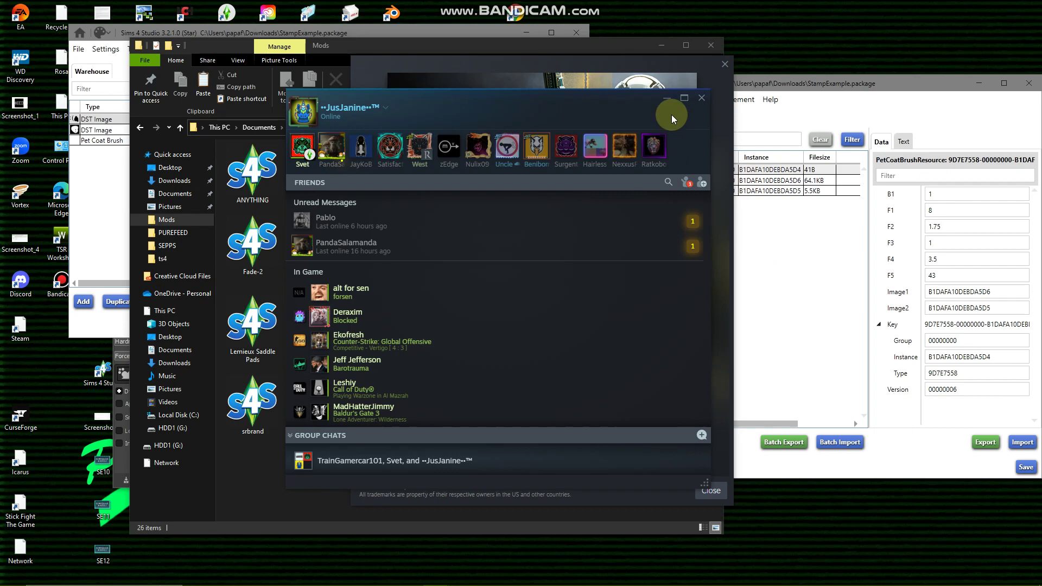
left_click(699, 97)
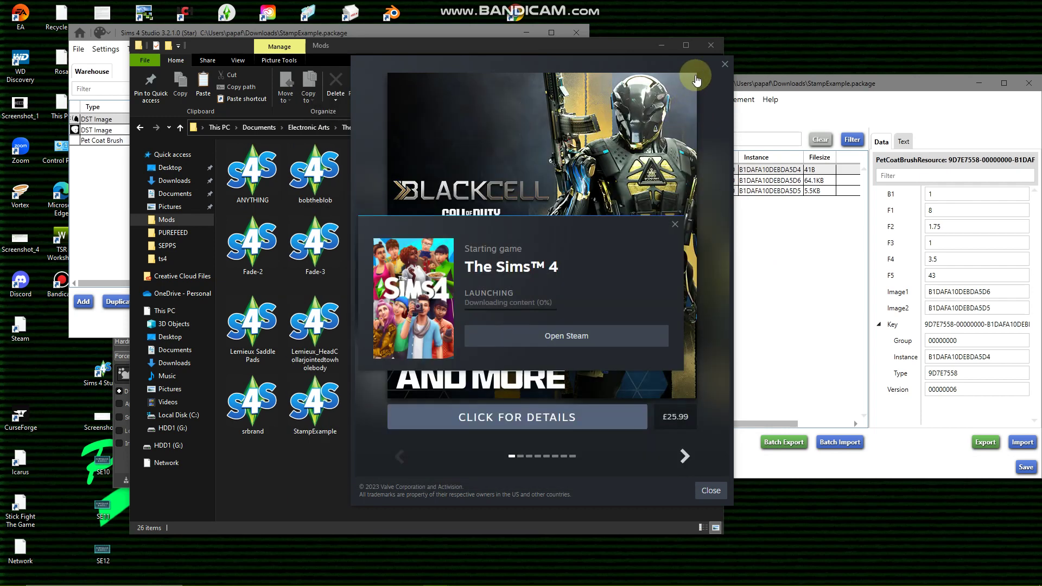
left_click(724, 65)
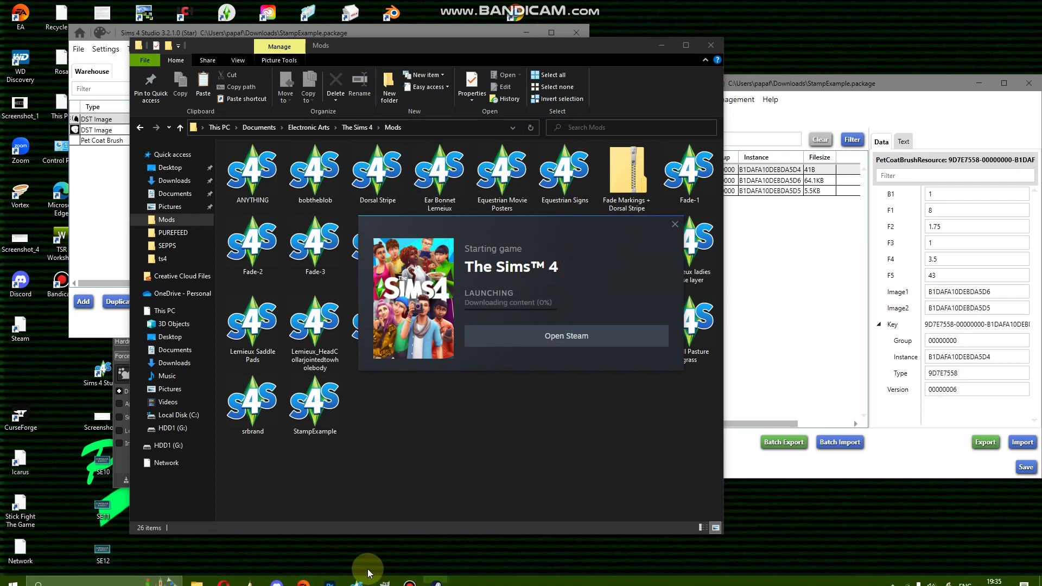
left_click(409, 577)
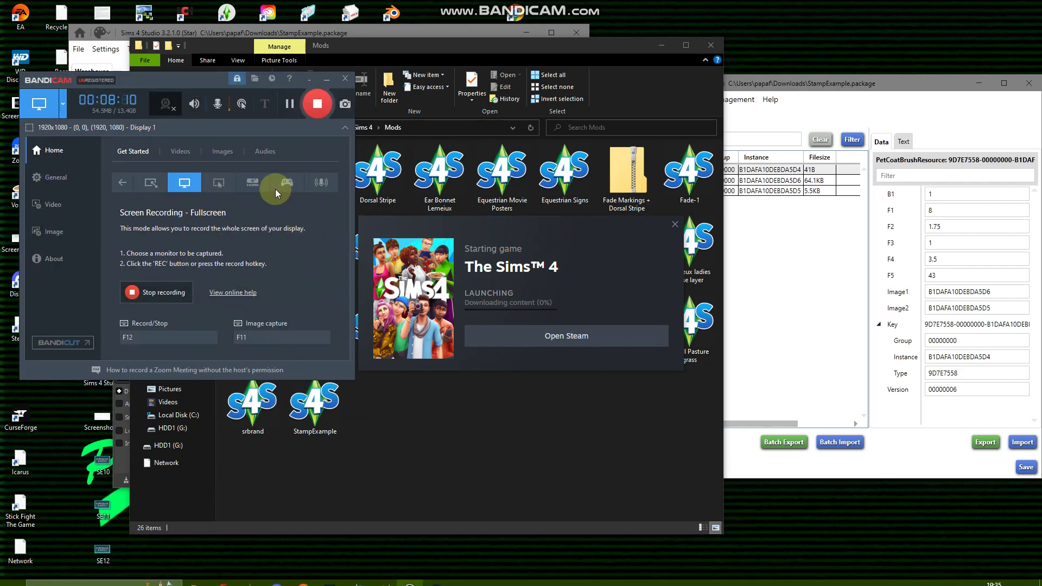
left_click(287, 105)
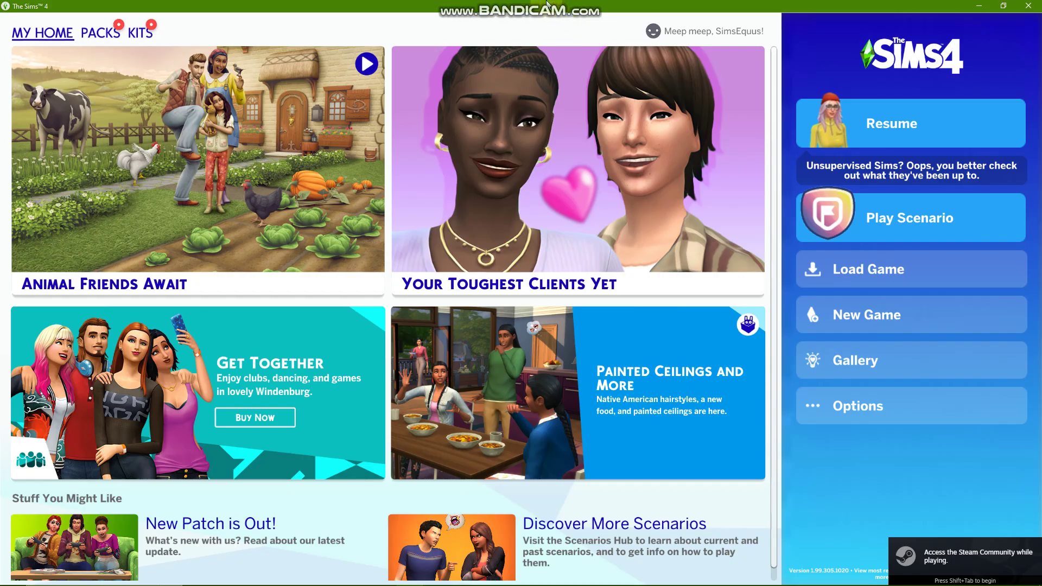
mouse_move(350, 577)
left_click(382, 576)
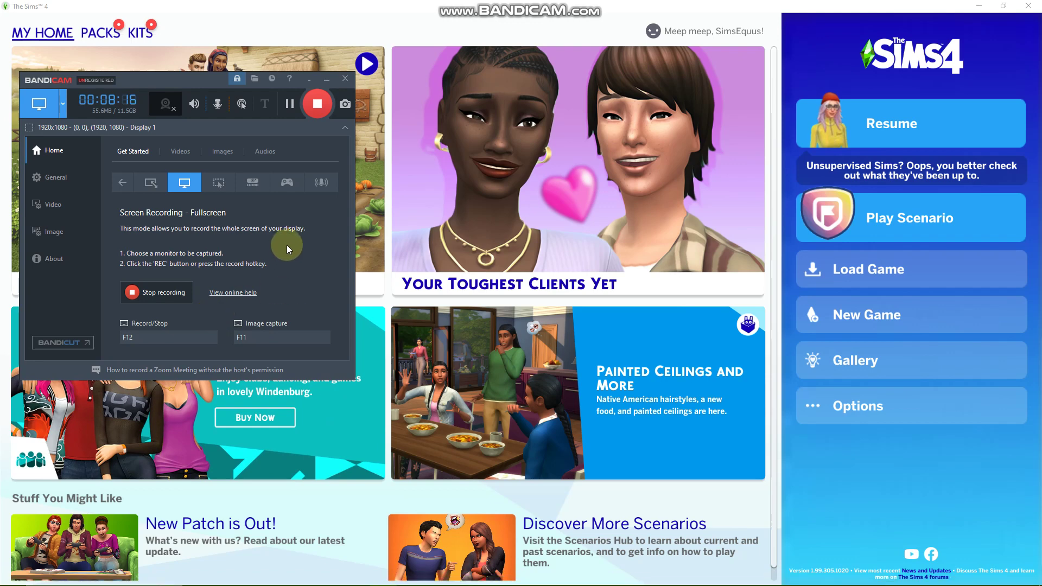
Resume the saved game, pause at the household lot and go to Manage Worlds without saving
left_click(597, 206)
left_click(814, 135)
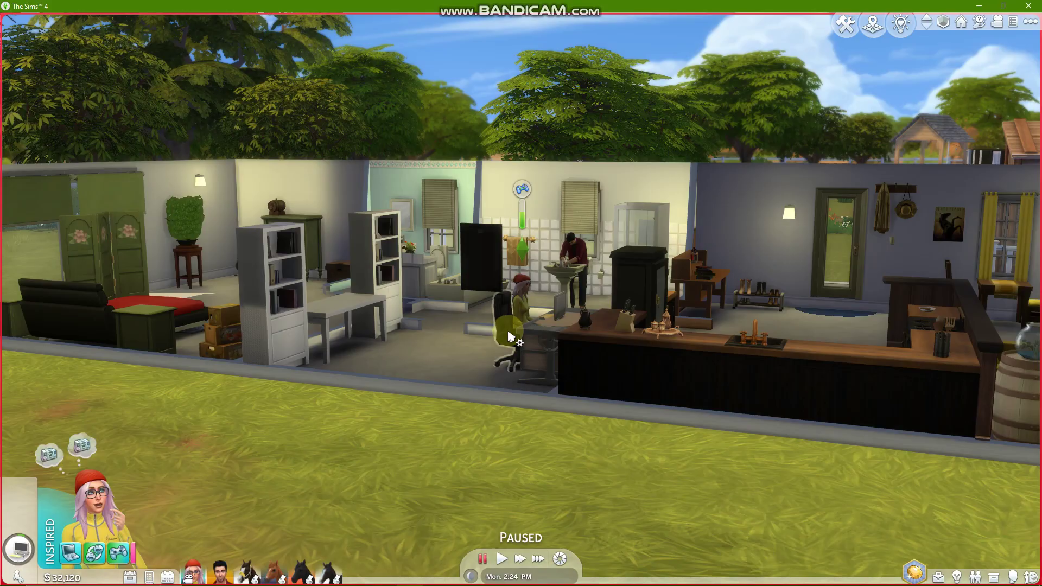
key("d")
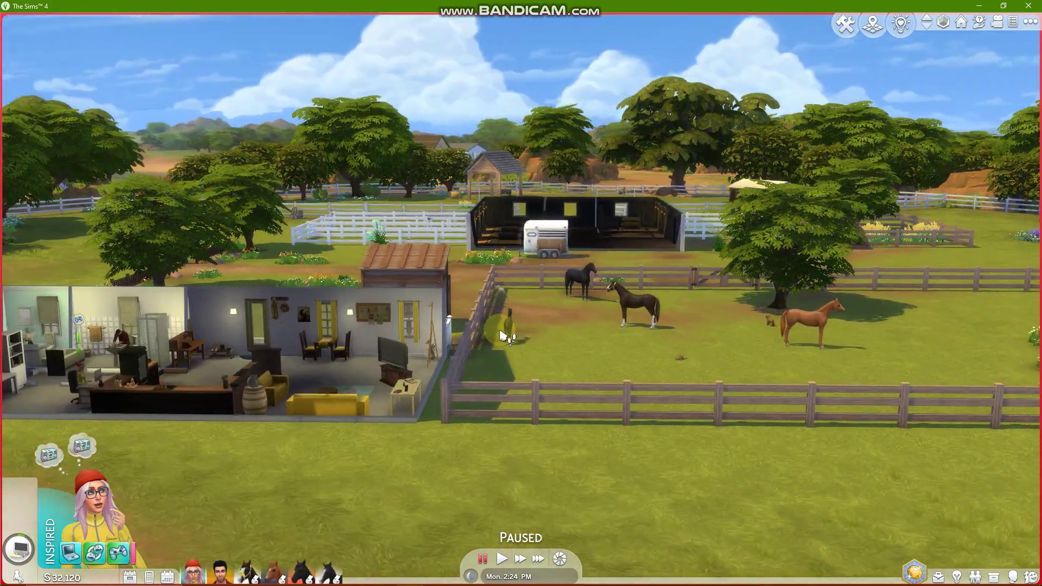
key("m")
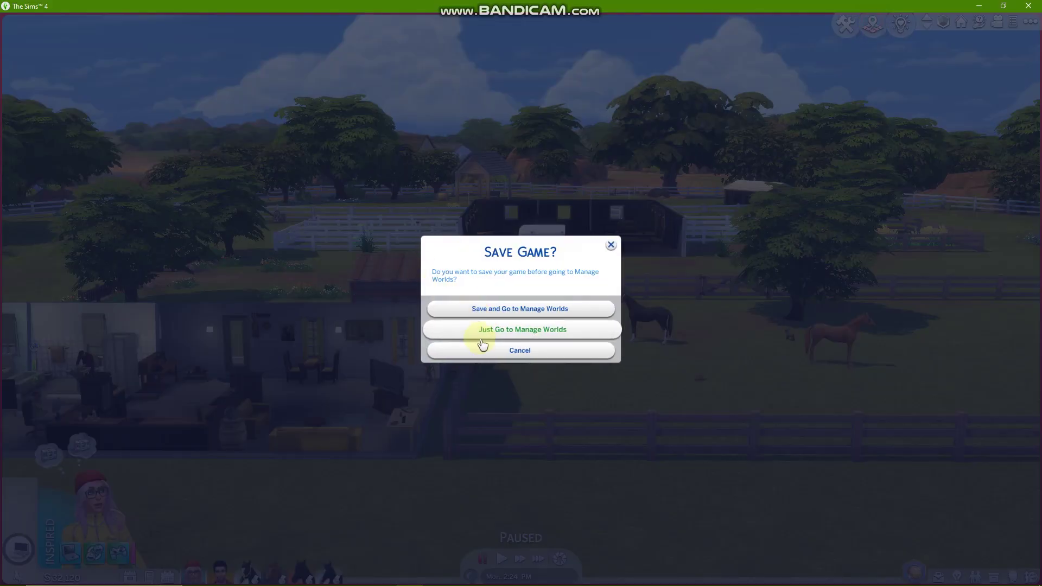
left_click(496, 329)
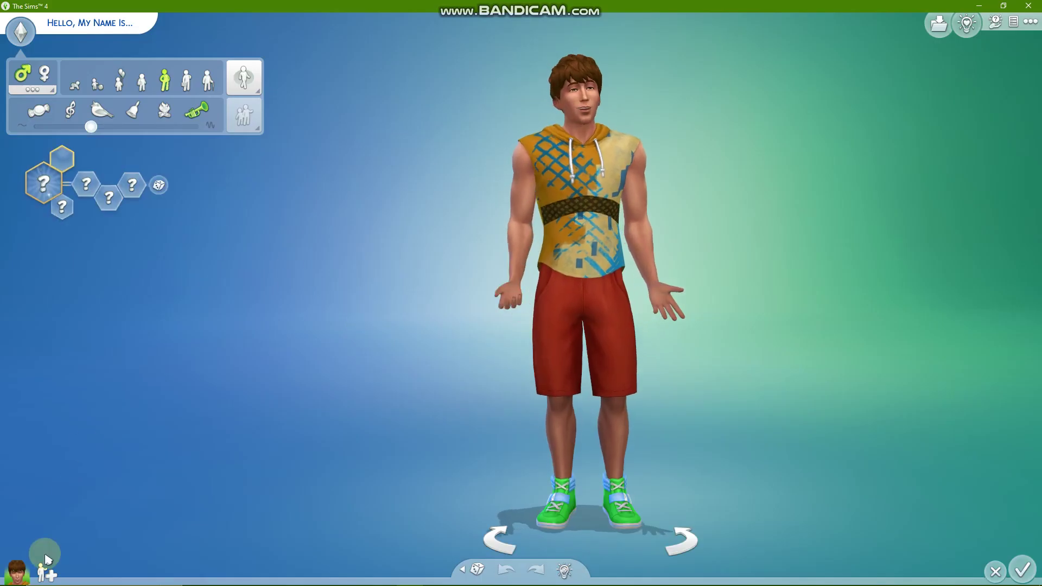
Add a horse to the new household in Create a Sim and turn it to a side view
left_click(51, 574)
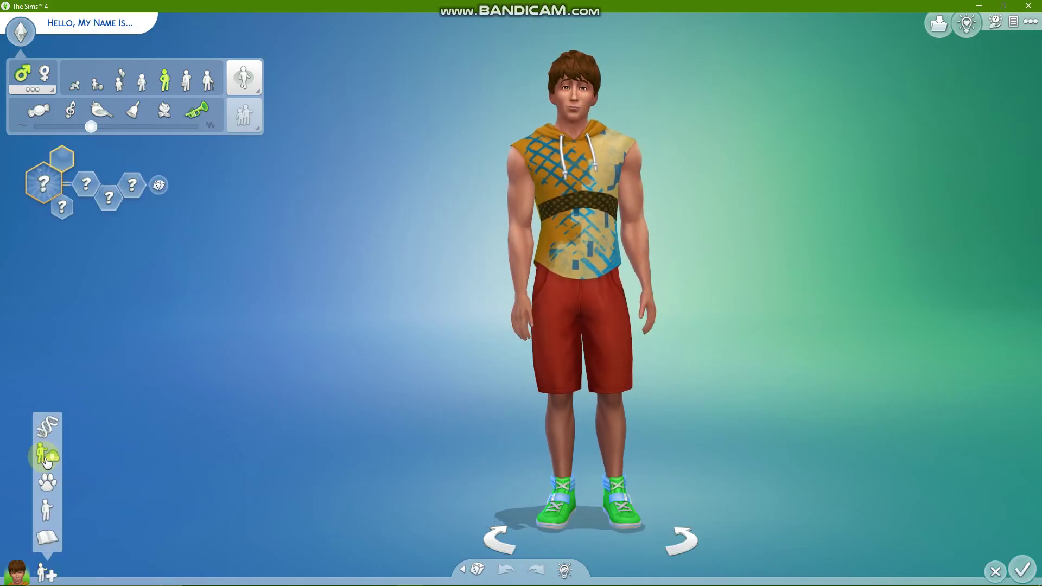
mouse_move(47, 480)
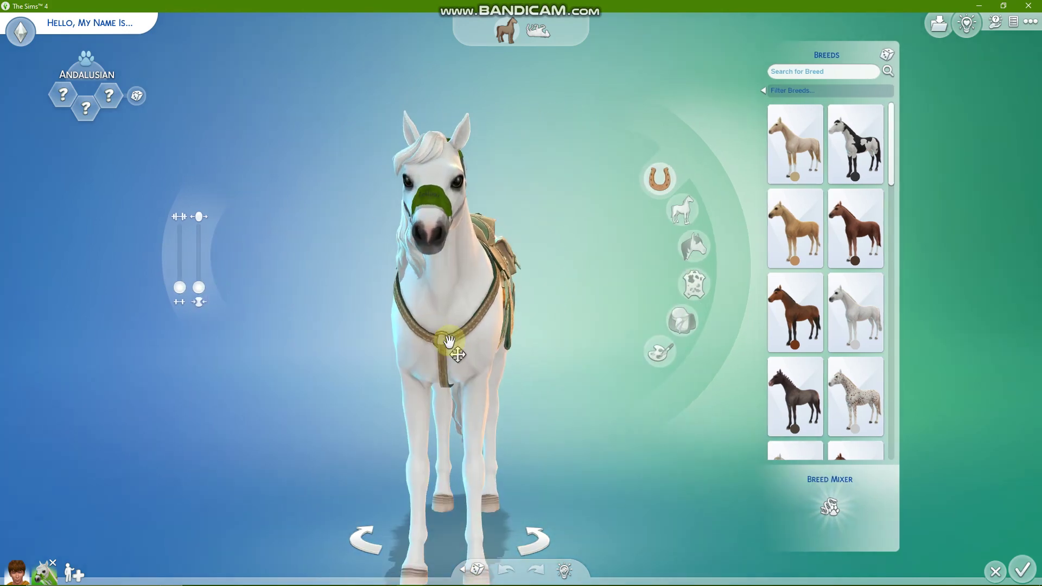
left_click(449, 343)
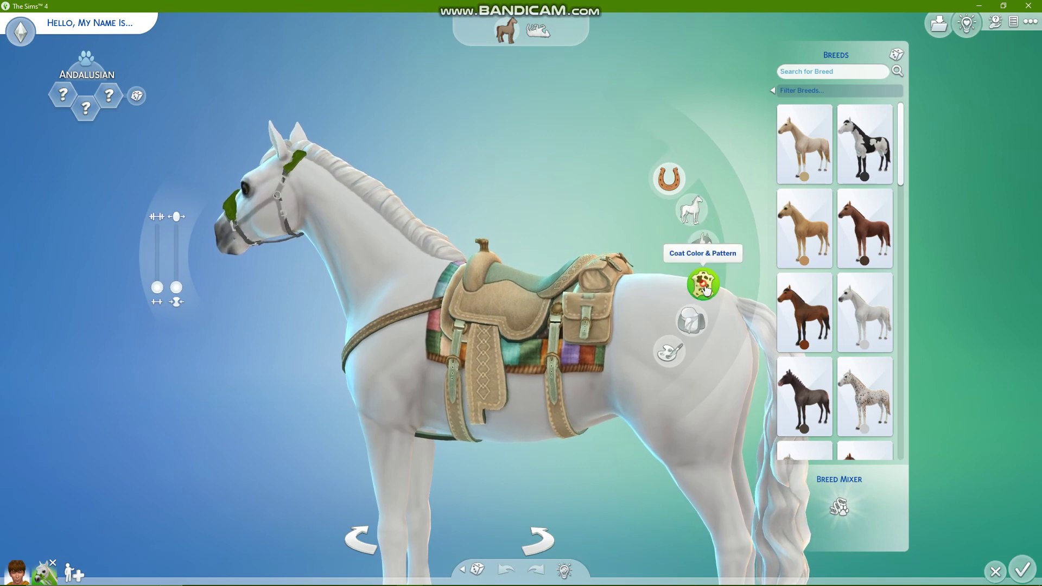
Open Paint Mode for the horse's coat and select the custom sad-face-and-blob stamp
left_click(704, 288)
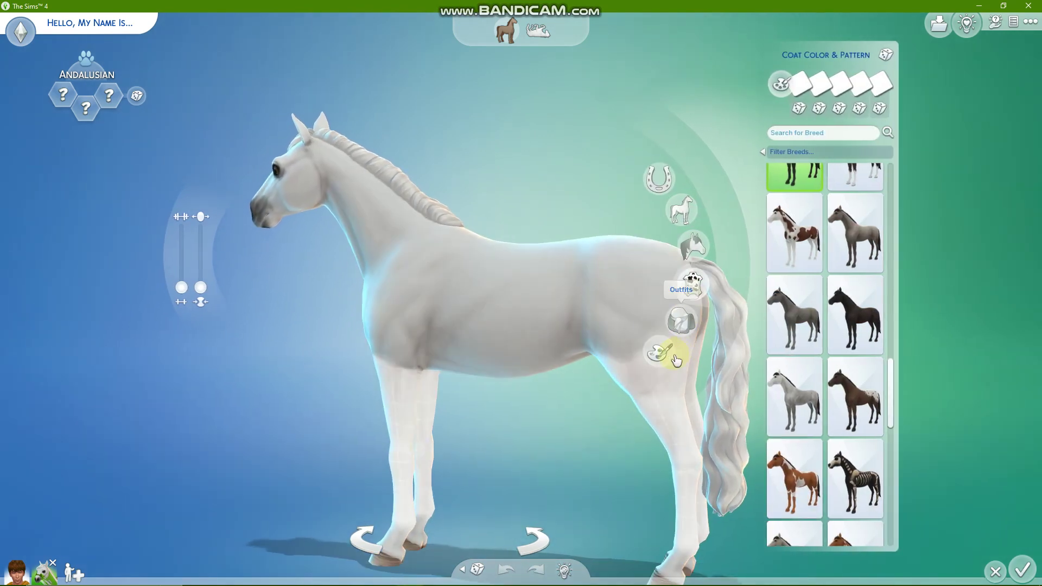
left_click(662, 350)
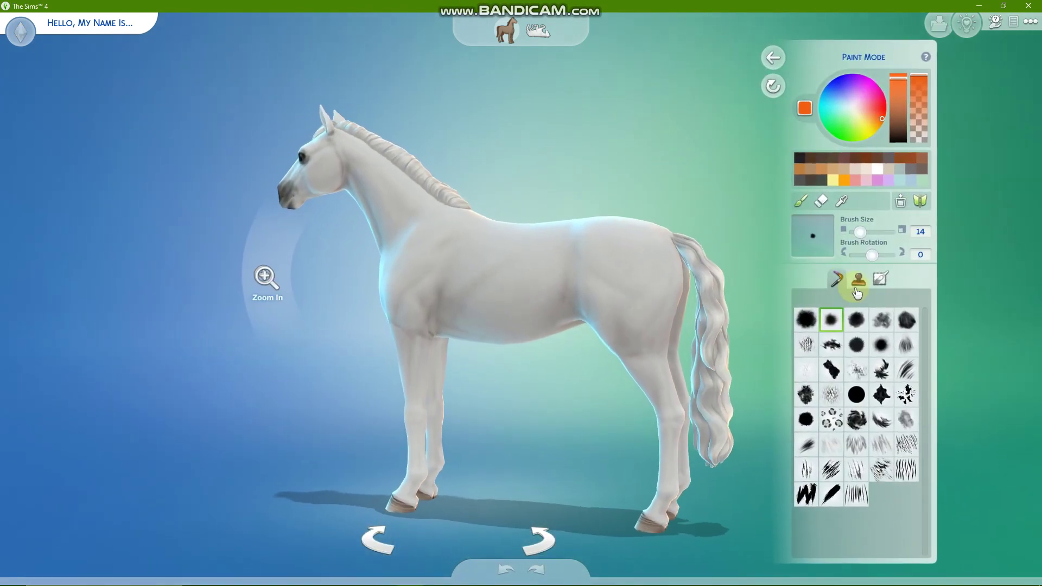
left_click(857, 279)
scroll(881, 418, "down", 5)
left_click(880, 442)
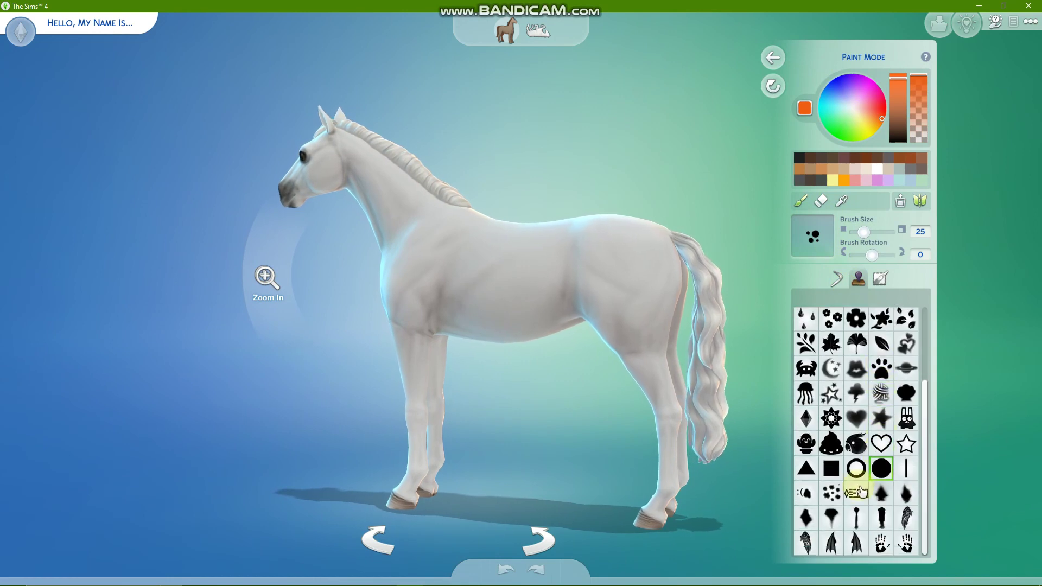
left_click(806, 493)
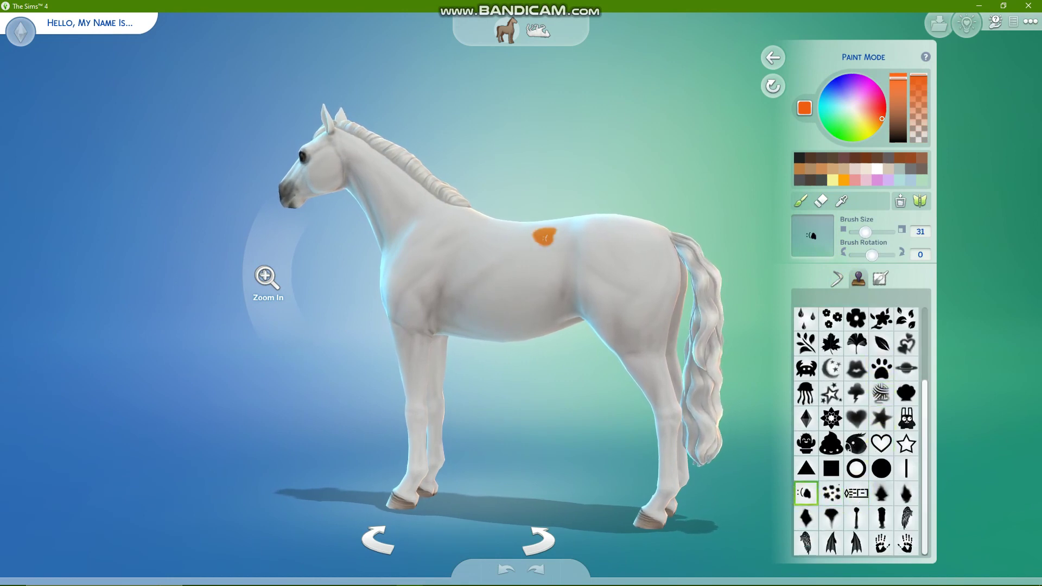
Stamp the custom mark on the horse's hindquarters at brush size 31 and again at size 100
left_click_drag(629, 249, 516, 244)
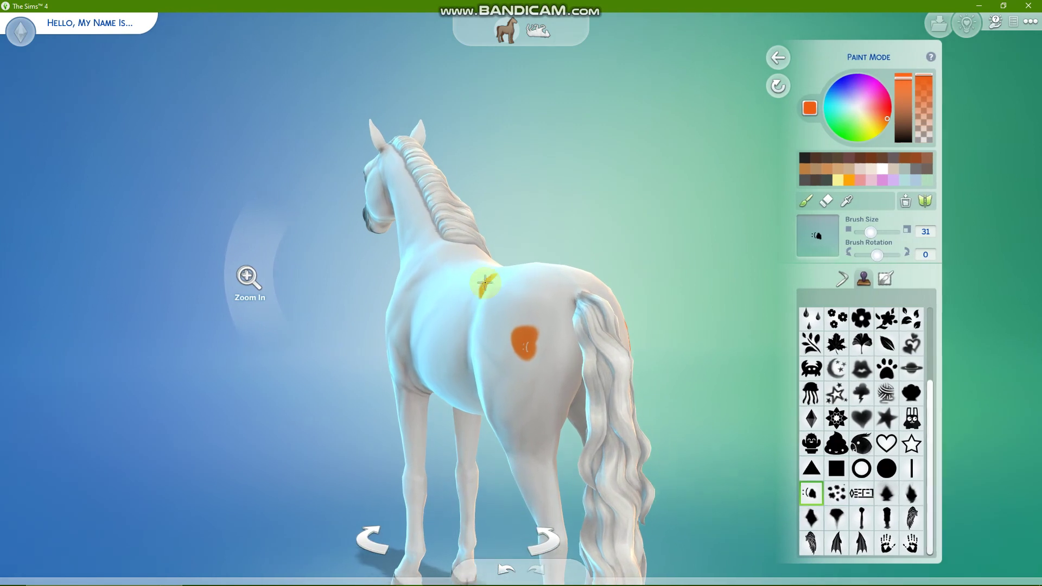
left_click_drag(870, 232, 896, 233)
left_click(518, 347)
Stamp orange custom marks at brush size 100 across the horse's neck, shoulder, barrel and hindquarters
left_click_drag(402, 325, 512, 325)
left_click(515, 344)
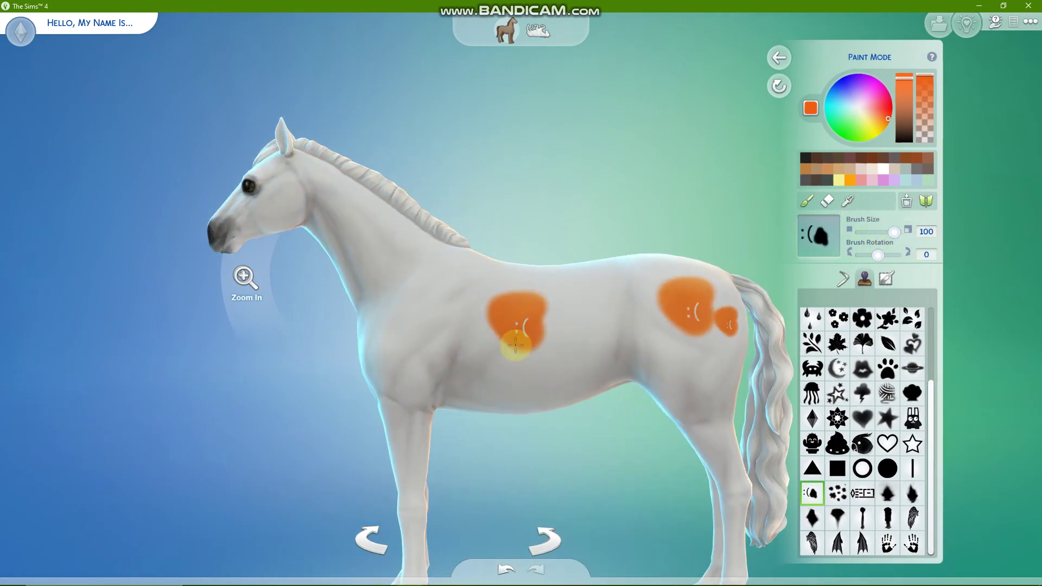
left_click(534, 347)
left_click(456, 339)
left_click(386, 274)
left_click(610, 314)
left_click(651, 310)
left_click(575, 352)
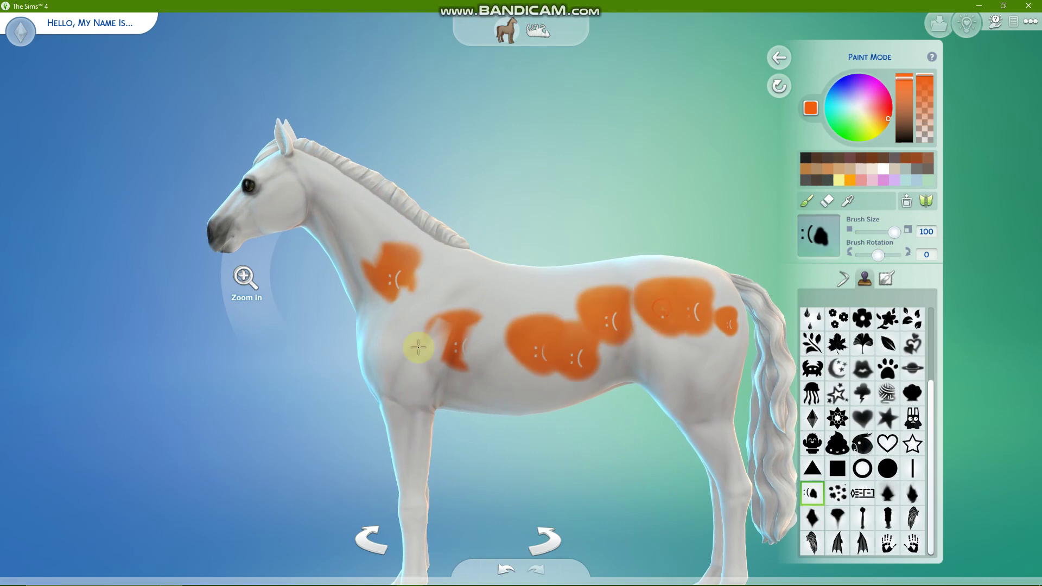
left_click(418, 347)
left_click(570, 318)
left_click(674, 291)
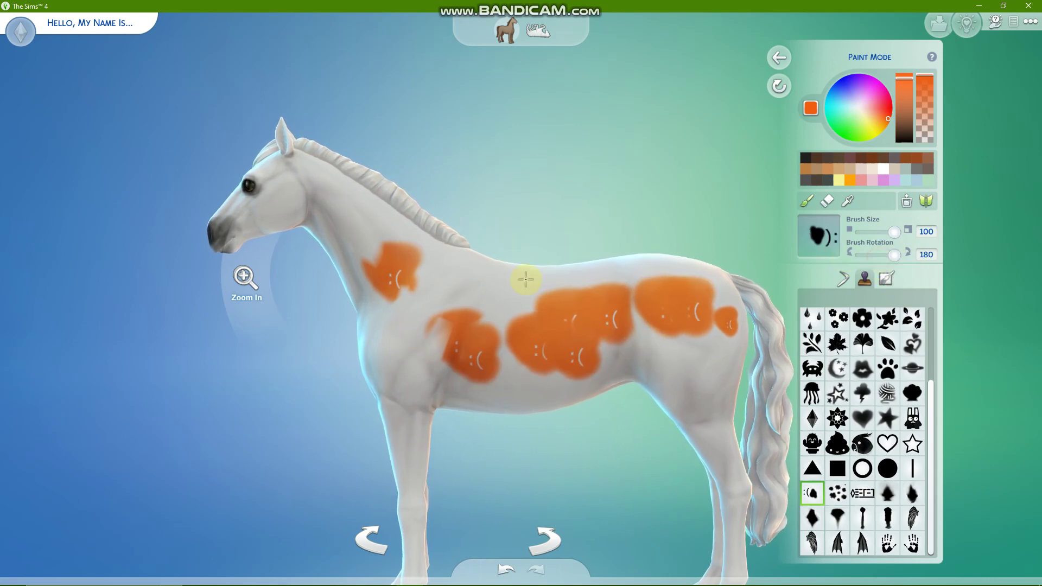
Stamp rotated marks on the horse's shoulder, neck, back and chest with the brush rotation at 180 and at 54
left_click(493, 282)
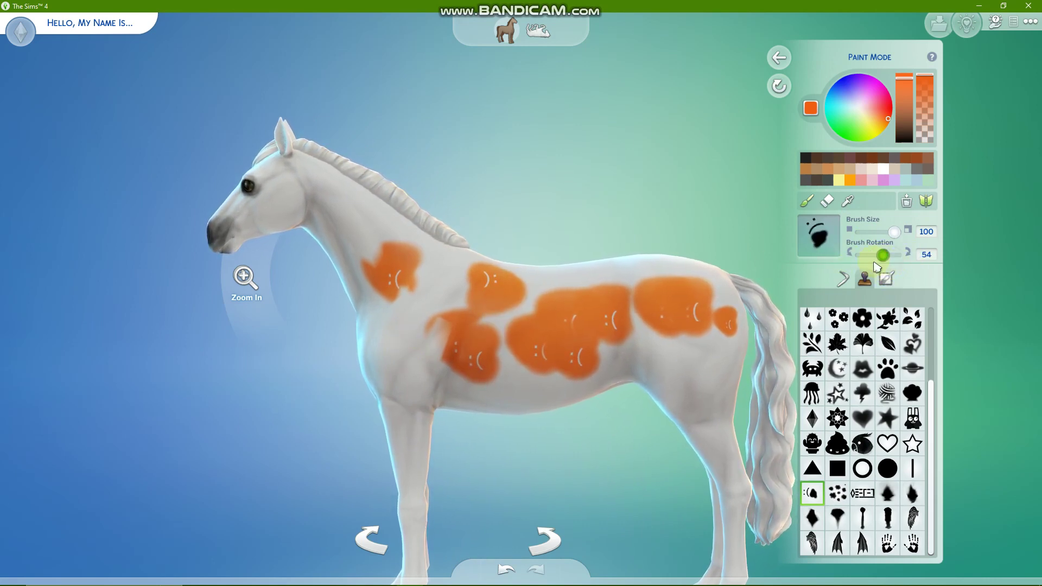
left_click(426, 274)
left_click(353, 220)
left_click(584, 276)
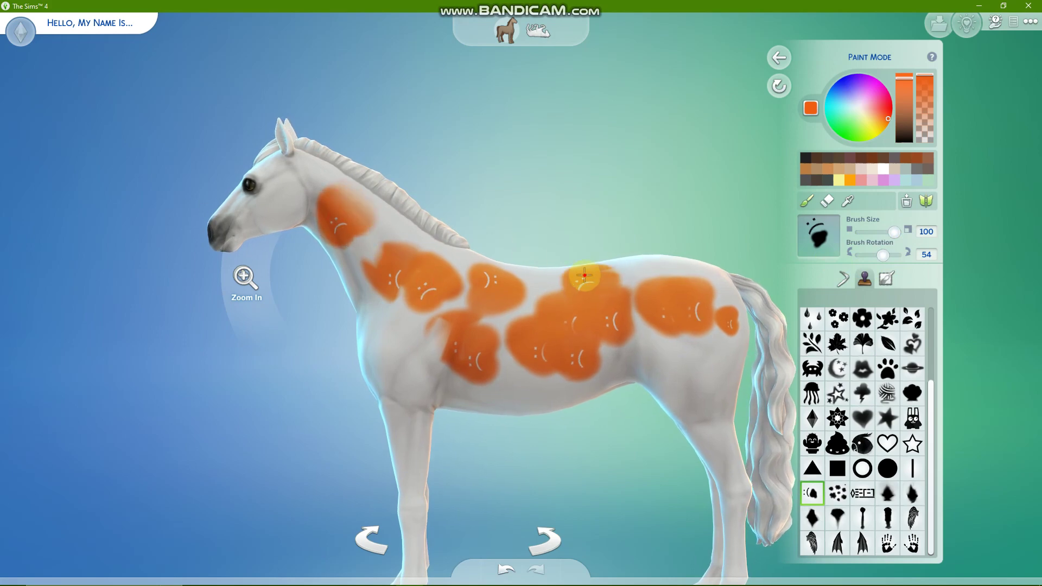
mouse_move(584, 276)
right_mouse_down()
mouse_move(618, 288)
mouse_move(616, 279)
mouse_move(466, 308)
right_mouse_up()
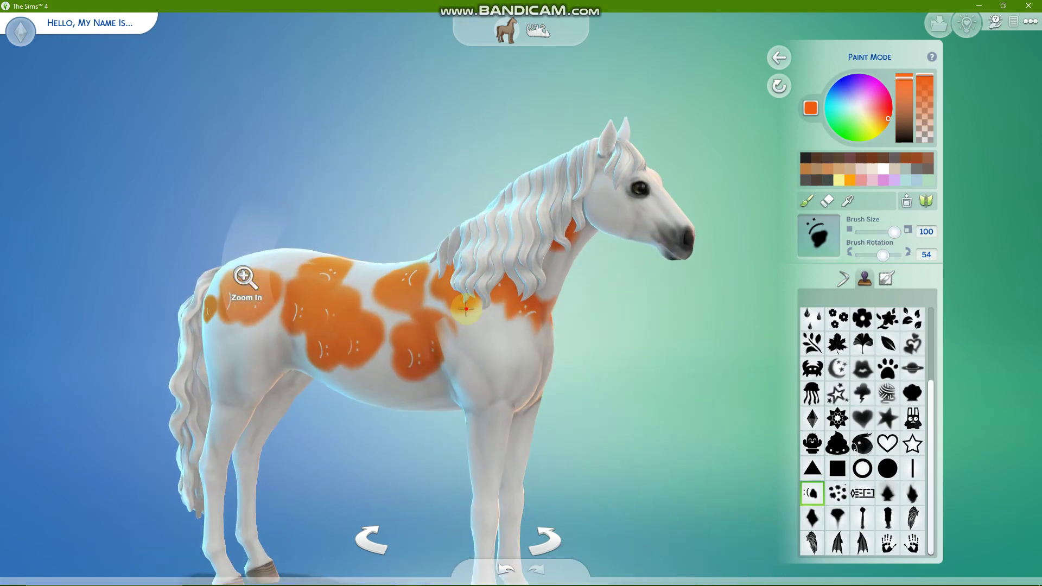
left_click(497, 339)
right_click_drag(497, 339, 600, 332)
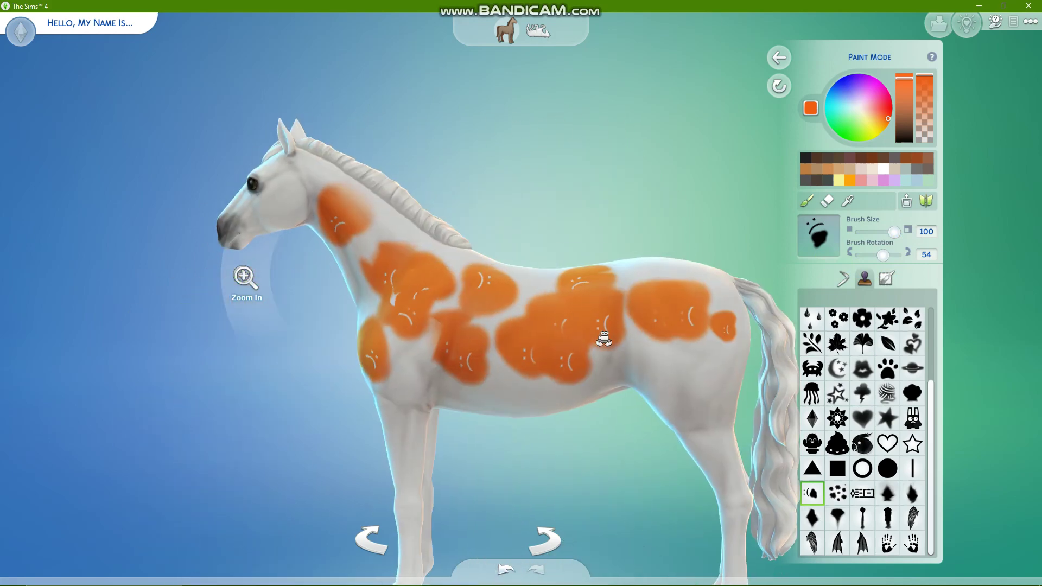
Fill the horse's entire coat with orange
left_click(906, 202)
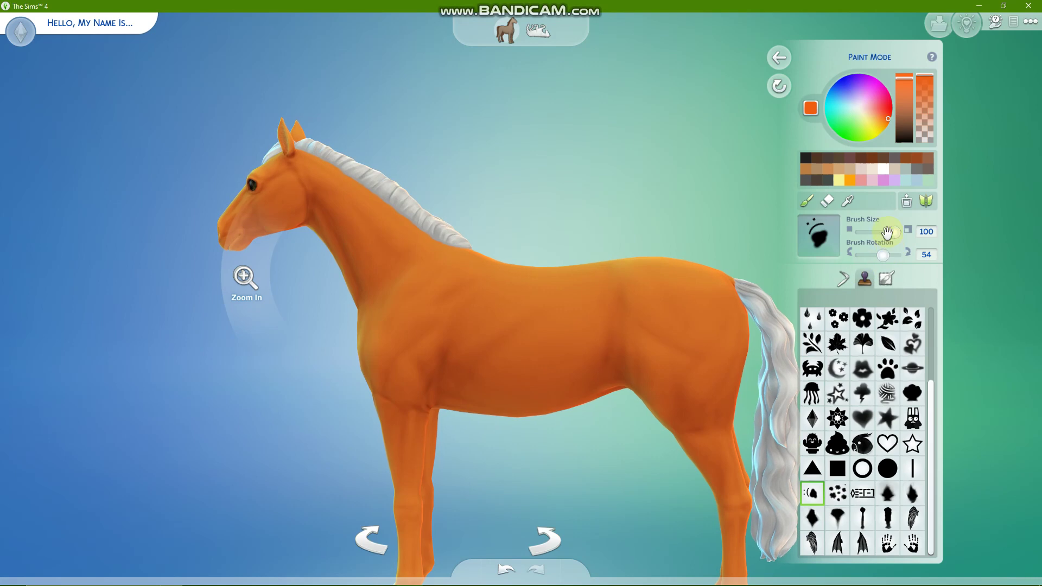
Set the brush size to 60, turn off mirrored painting and clear all paint from the coat
left_click_drag(887, 232, 874, 234)
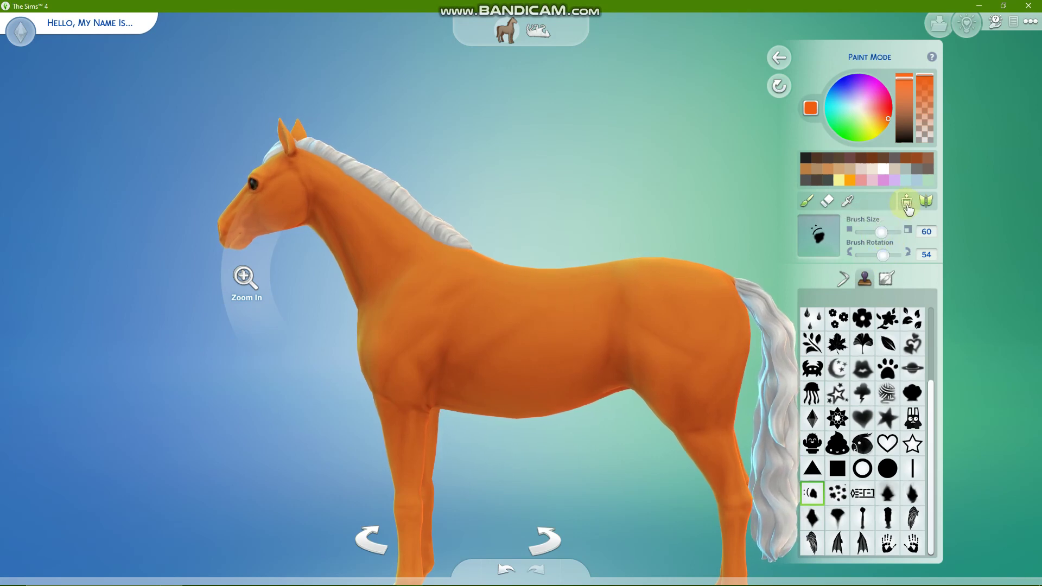
right_click_drag(430, 325, 407, 342)
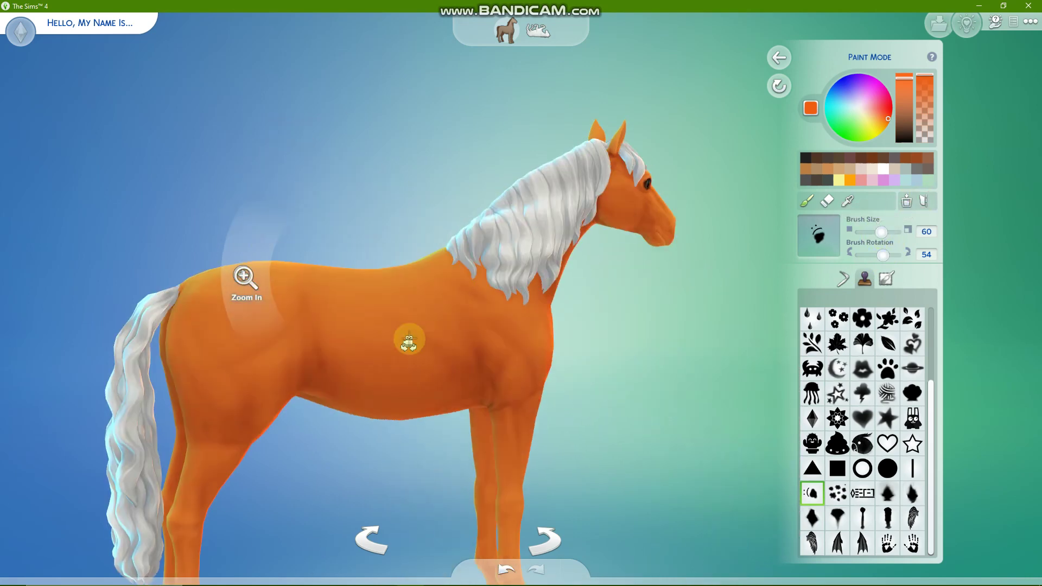
left_click(776, 88)
Stamp unmirrored orange marks at brush size 60 over the horse's right flank, shoulder, chest and hindquarters
left_click(406, 376)
left_click(347, 345)
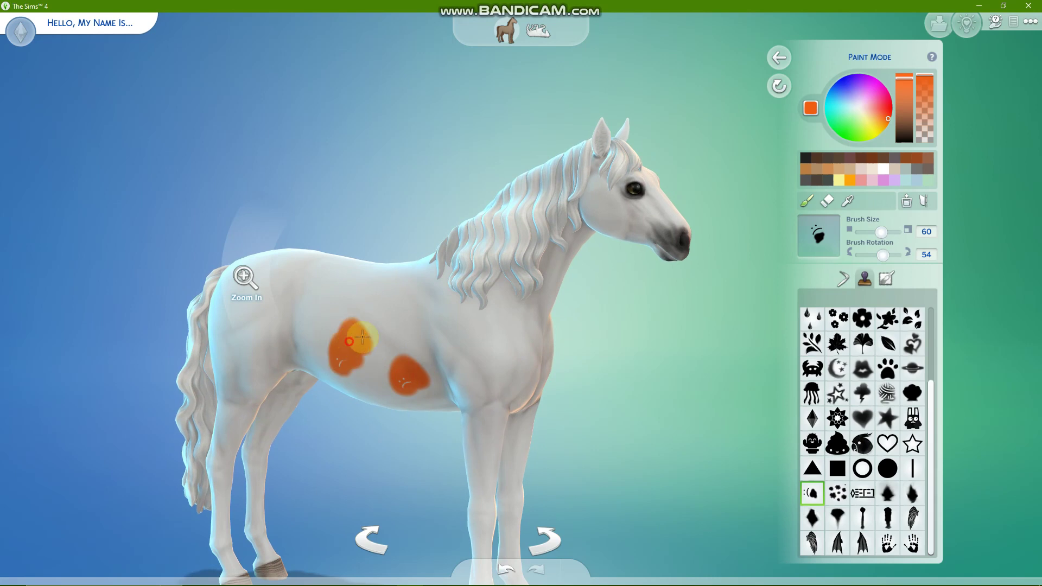
left_click(400, 326)
left_click(510, 361)
left_click(453, 295)
left_click(375, 299)
left_click(321, 296)
left_click(288, 357)
left_click(222, 375)
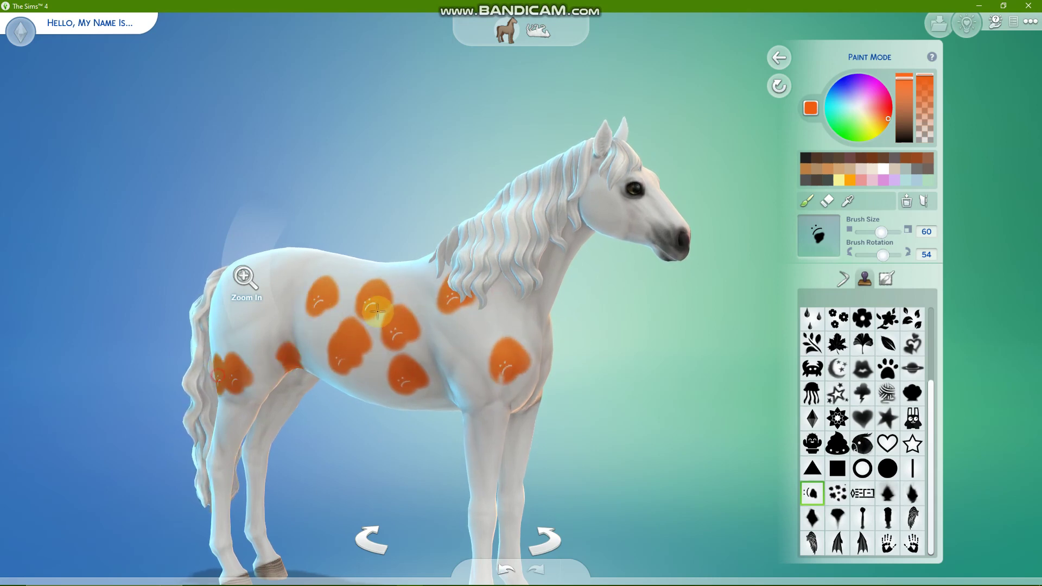
Turn the horse around and stamp separate orange marks along its left shoulder, barrel and hindquarters
right_click_drag(377, 311, 383, 307)
left_click(380, 356)
left_click(491, 304)
left_click(567, 304)
left_click(597, 280)
left_click(543, 350)
left_click(490, 316)
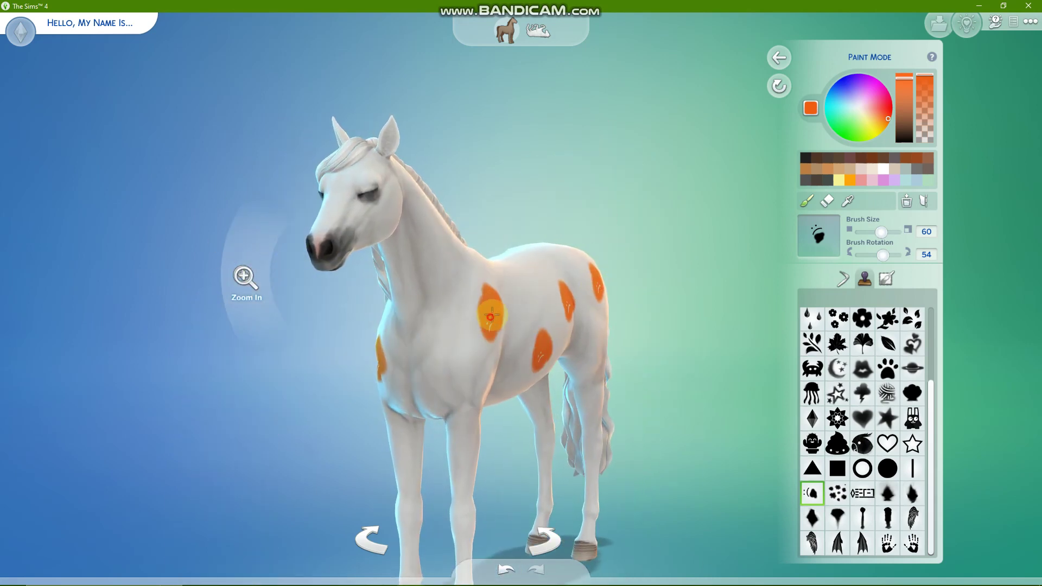